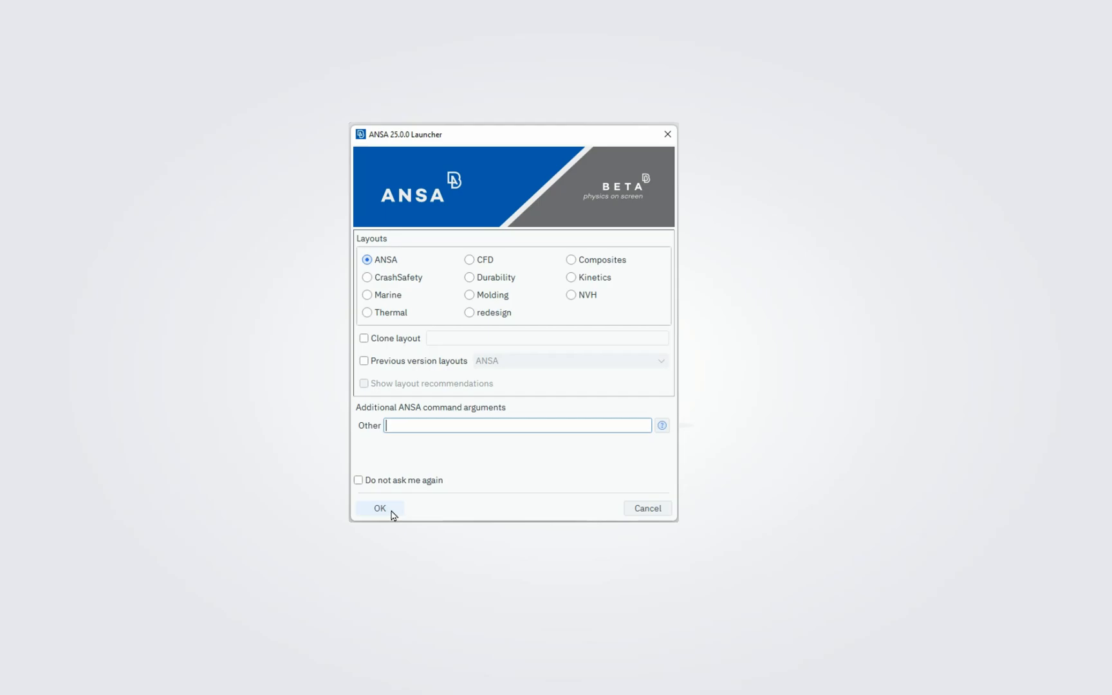
Launch the program with the ANSA layout, browse the New User Experience release highlights and close them.
{"action": "left_click", "coordinate": [390, 511]}
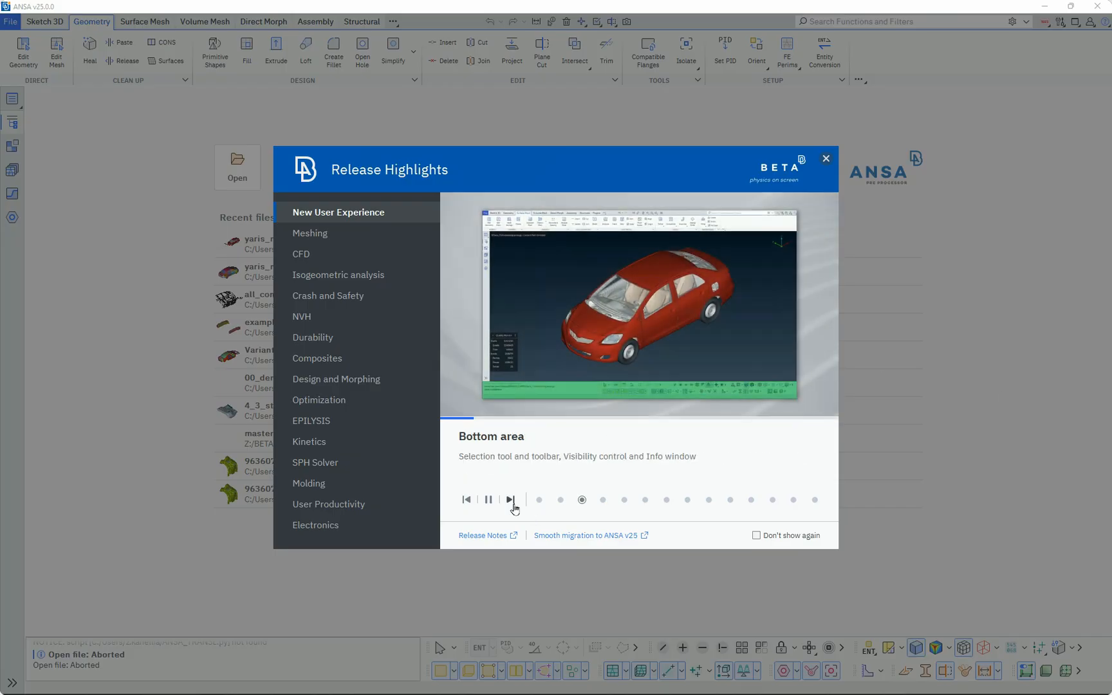
{"action": "left_click", "coordinate": [511, 503]}
{"action": "left_click", "coordinate": [512, 503]}
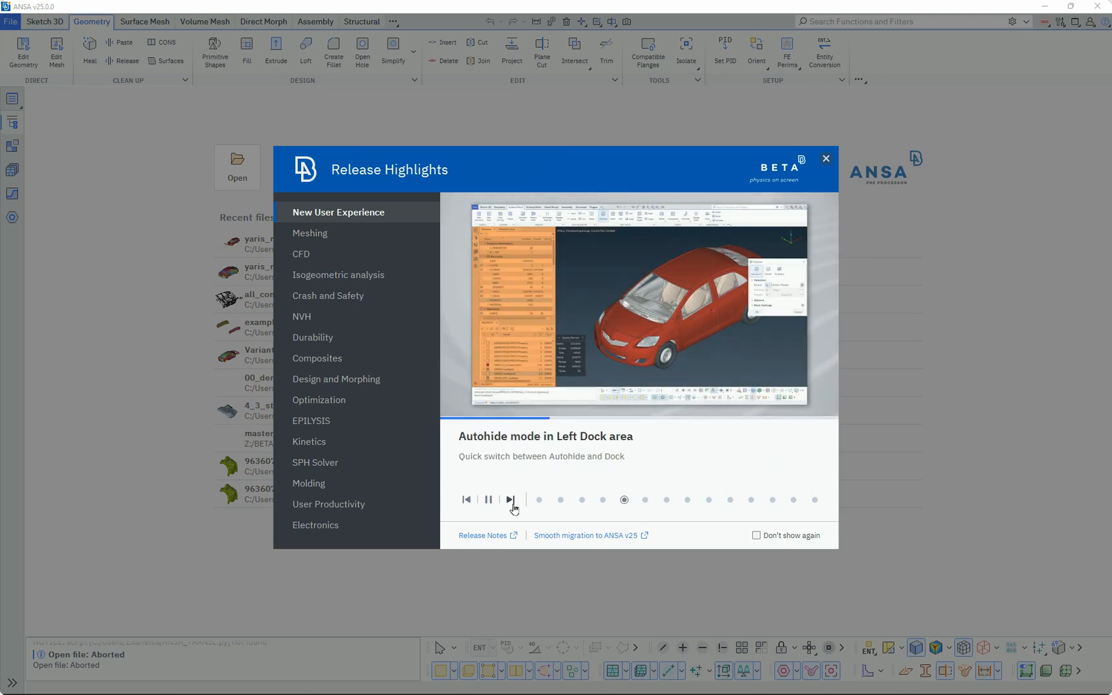
{"action": "left_click", "coordinate": [511, 501]}
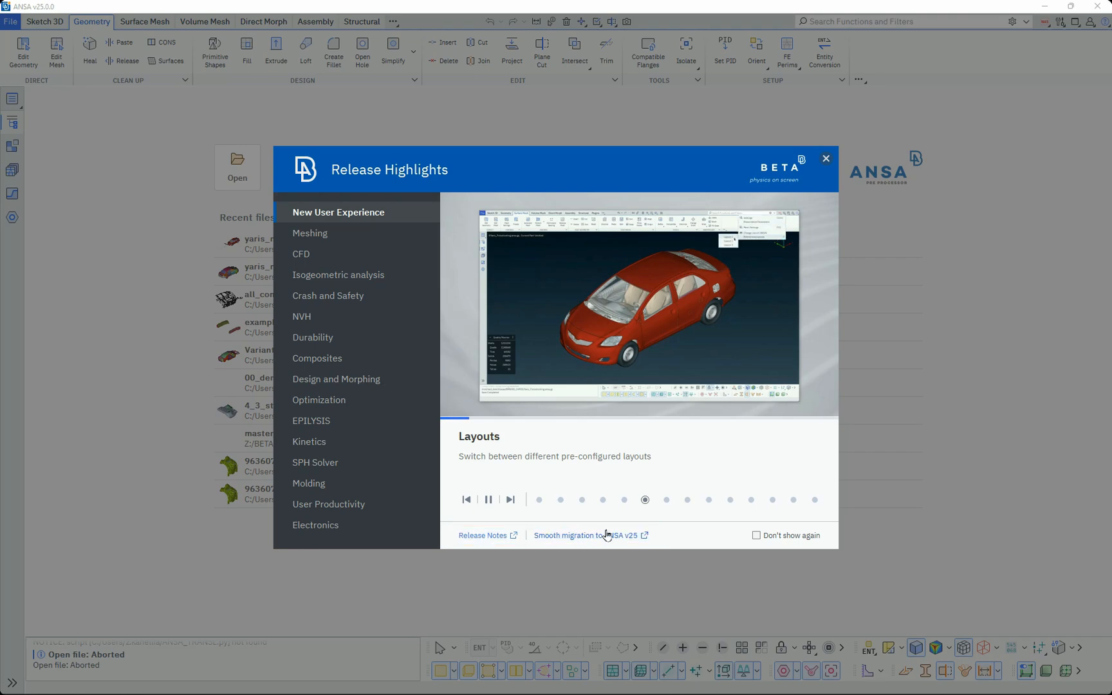
{"action": "left_click", "coordinate": [826, 159]}
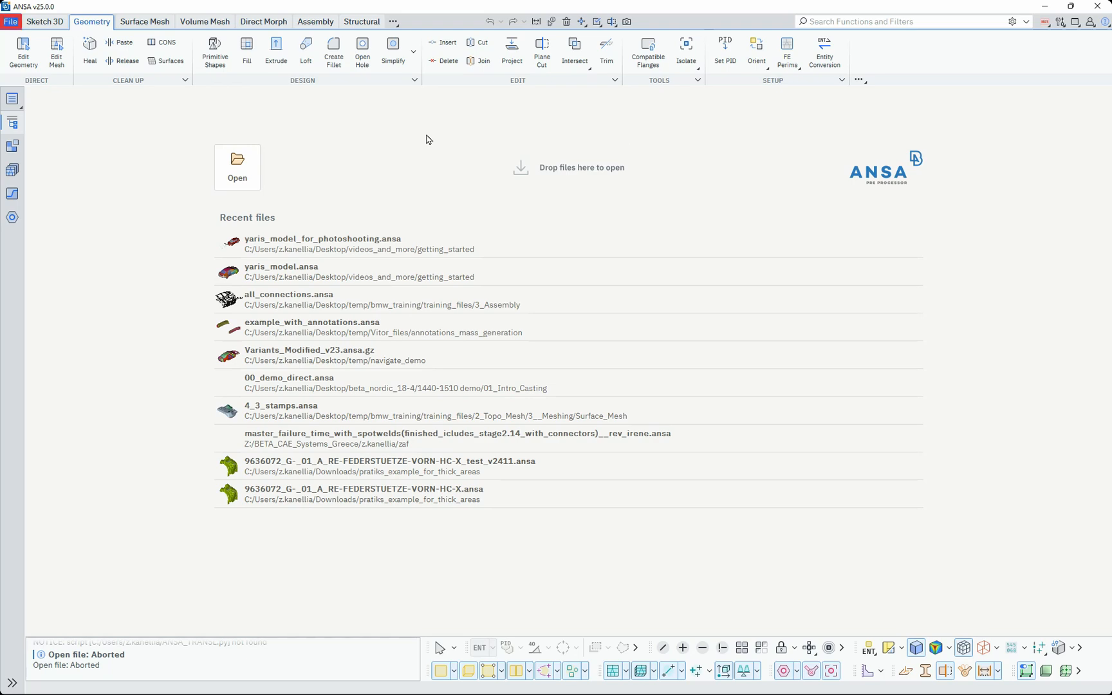
Review the file operations and the formats available for file input.
{"action": "left_click", "coordinate": [12, 25]}
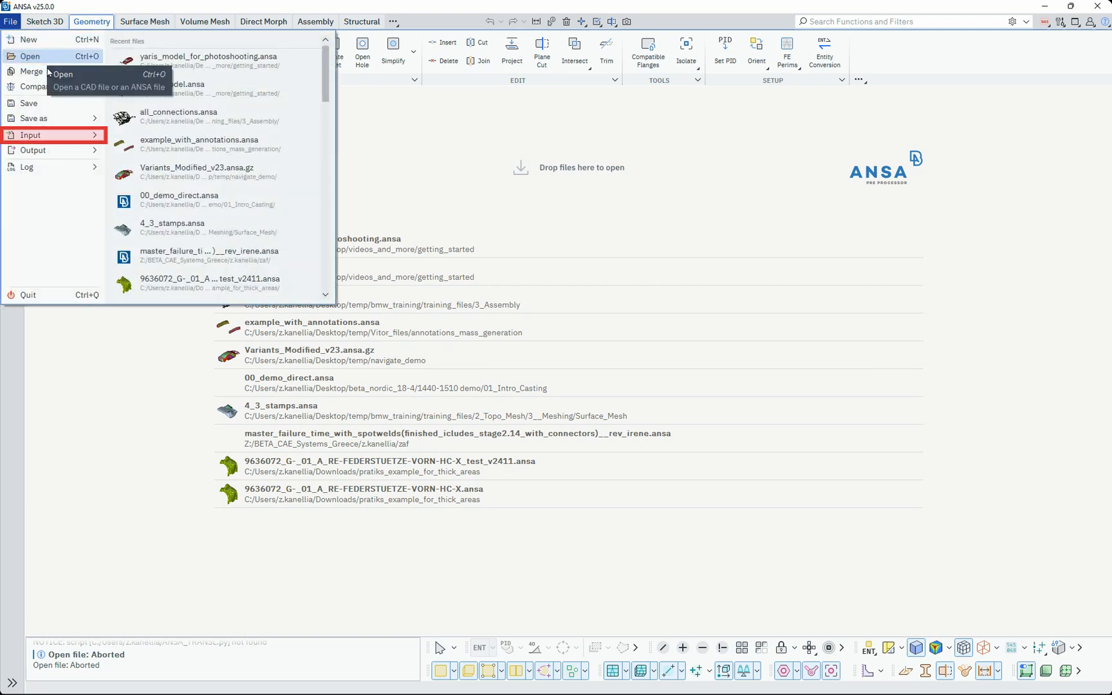
{"action": "mouse_move", "coordinate": [59, 141]}
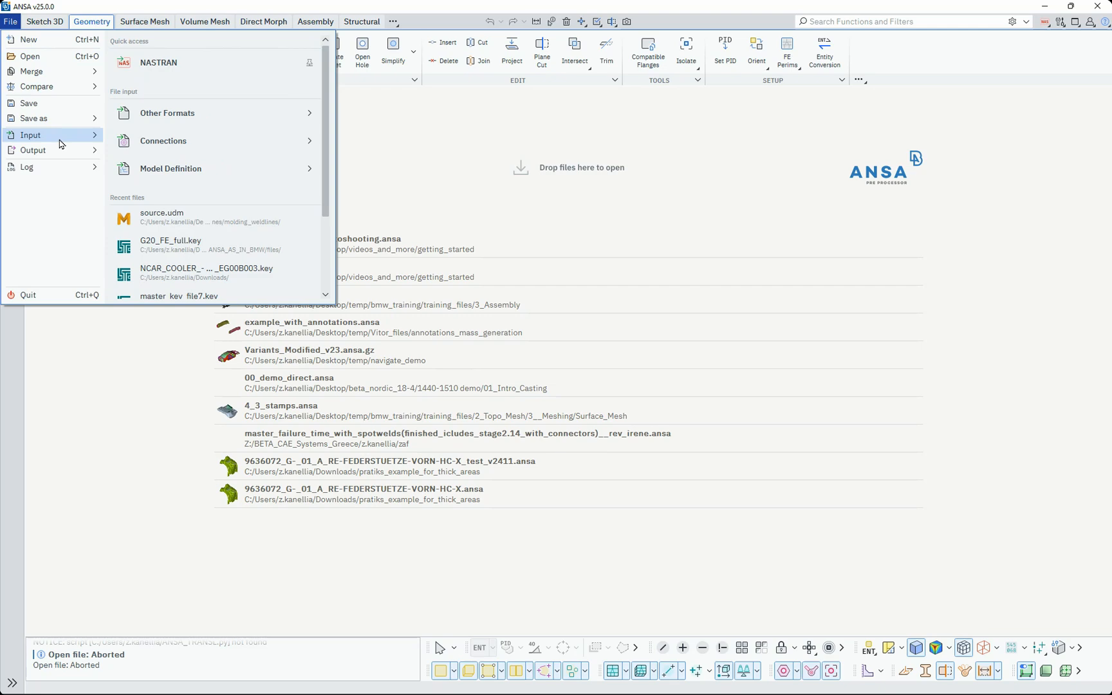
{"action": "left_click", "coordinate": [406, 121]}
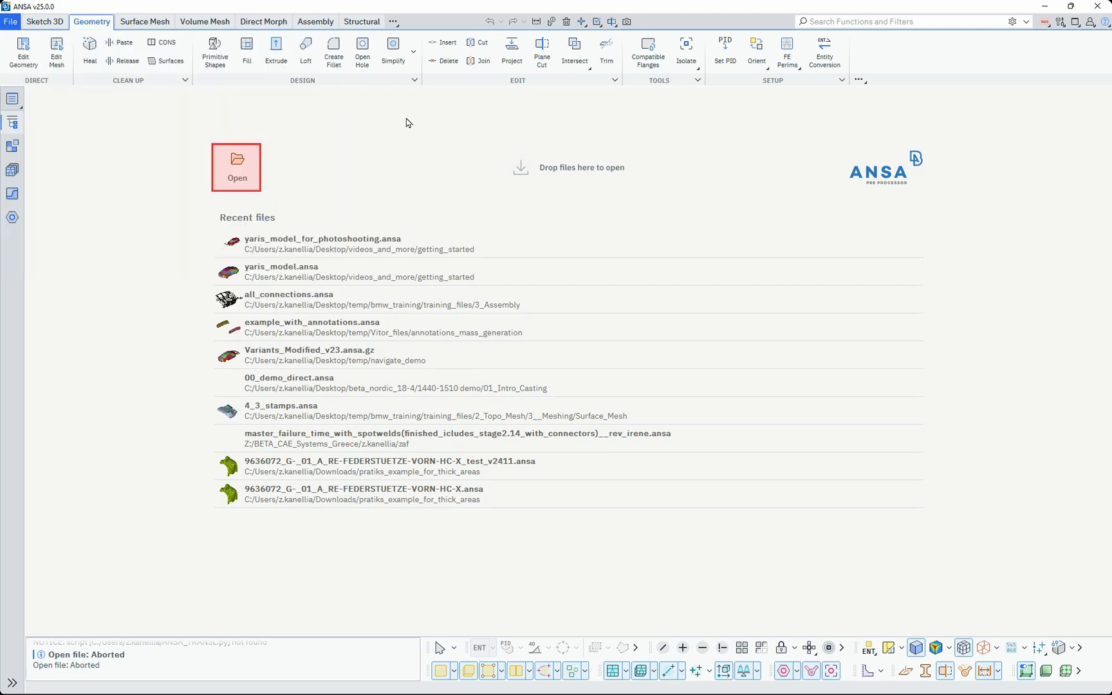
Open the model file yaris_model_for_photoshooting.ansa from the start page.
{"action": "left_click", "coordinate": [238, 161]}
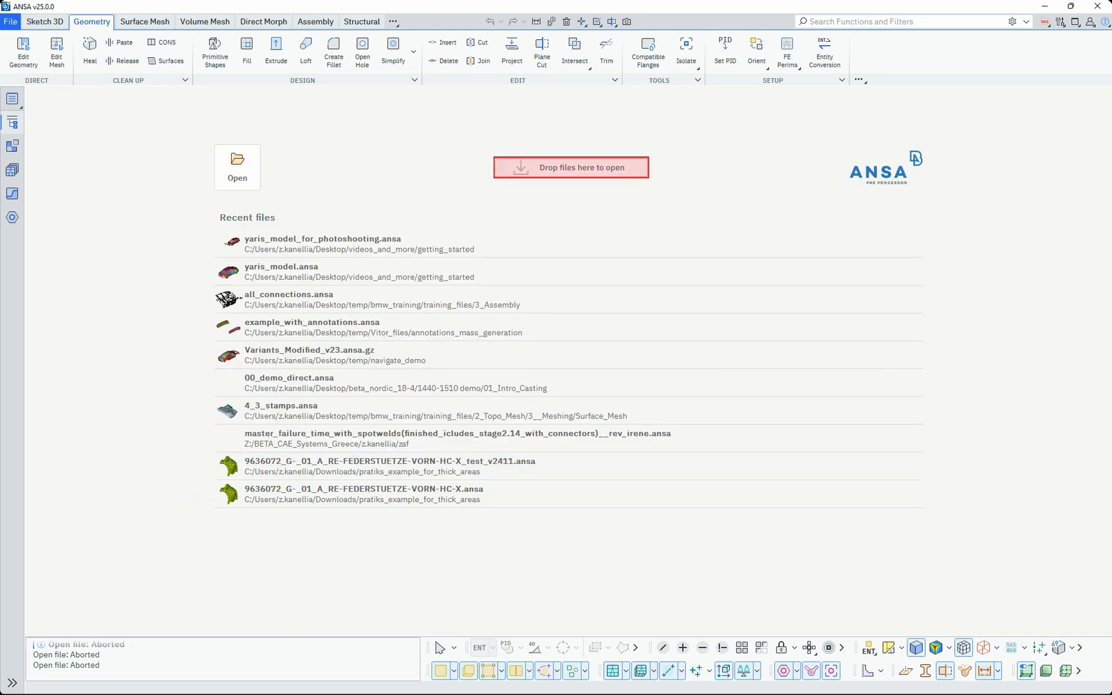
{"action": "left_click_drag", "start_coordinate": [1111, 412], "coordinate": [558, 192]}
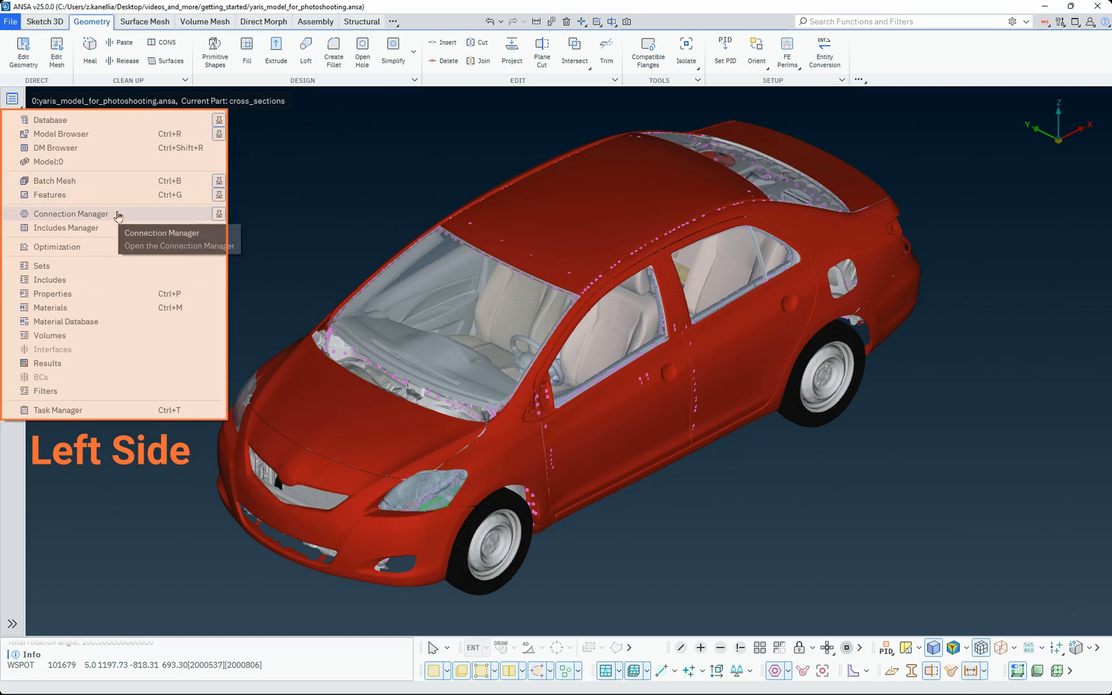
Dismiss the list of browsers and managers and set the Info window's display mode to Window.
{"action": "left_click", "coordinate": [286, 214]}
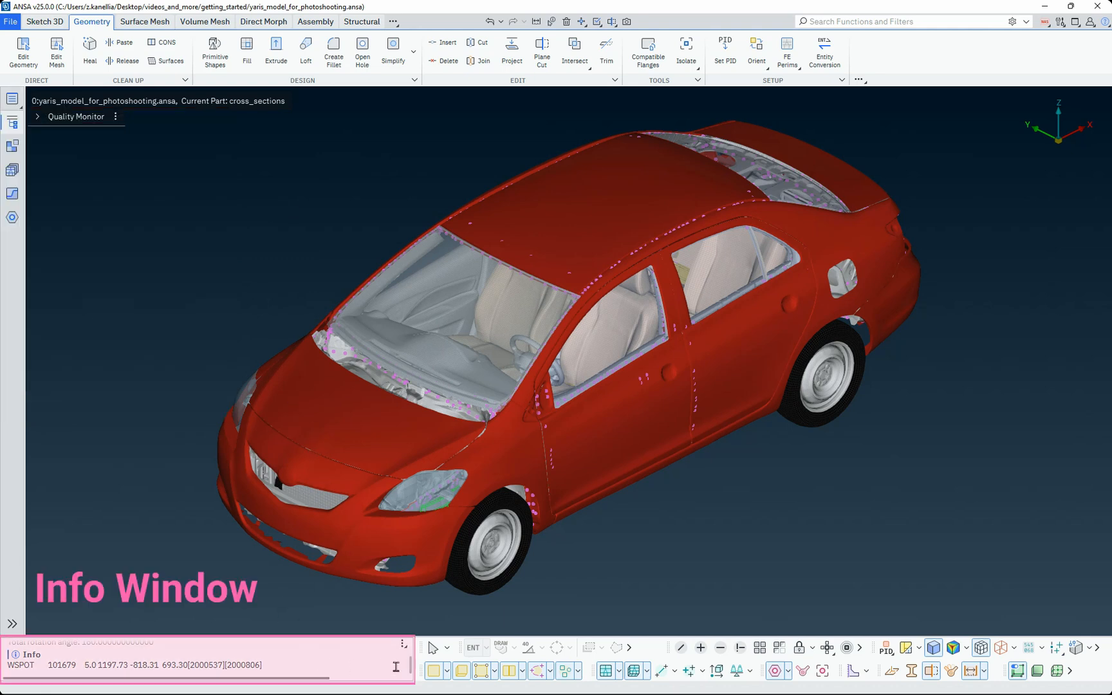
{"action": "left_click", "coordinate": [403, 644]}
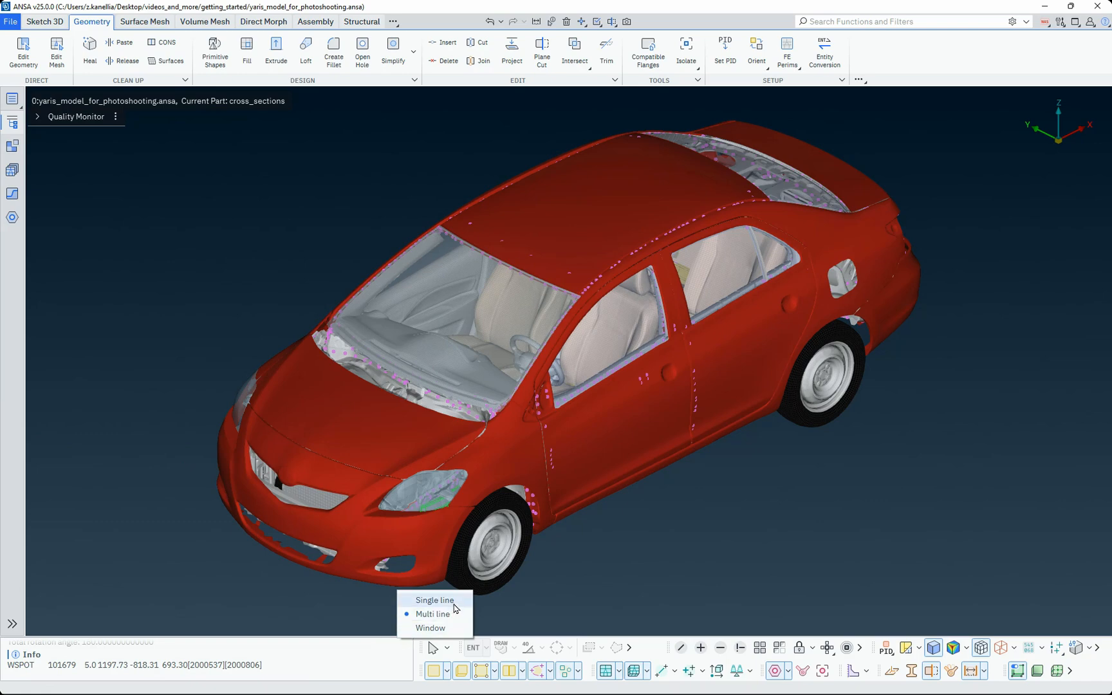
{"action": "left_click", "coordinate": [430, 627]}
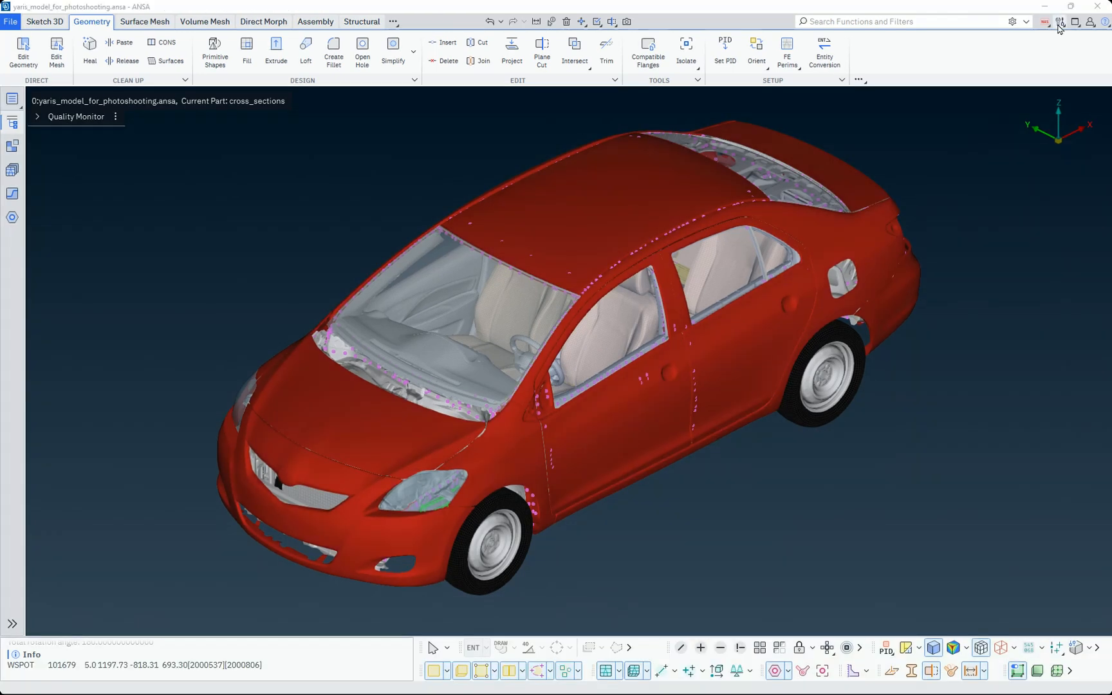
Preview the available bottom area layouts, Layout 1 to Layout 3, without changing the current one.
{"action": "left_click", "coordinate": [1061, 21]}
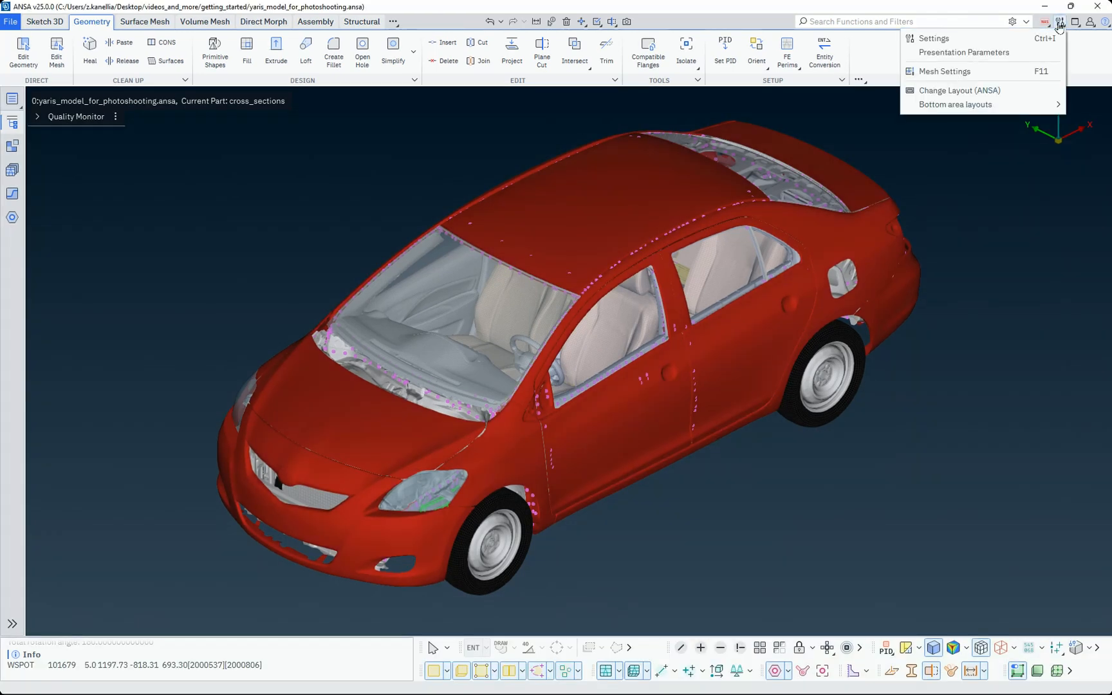
{"action": "mouse_move", "coordinate": [997, 106]}
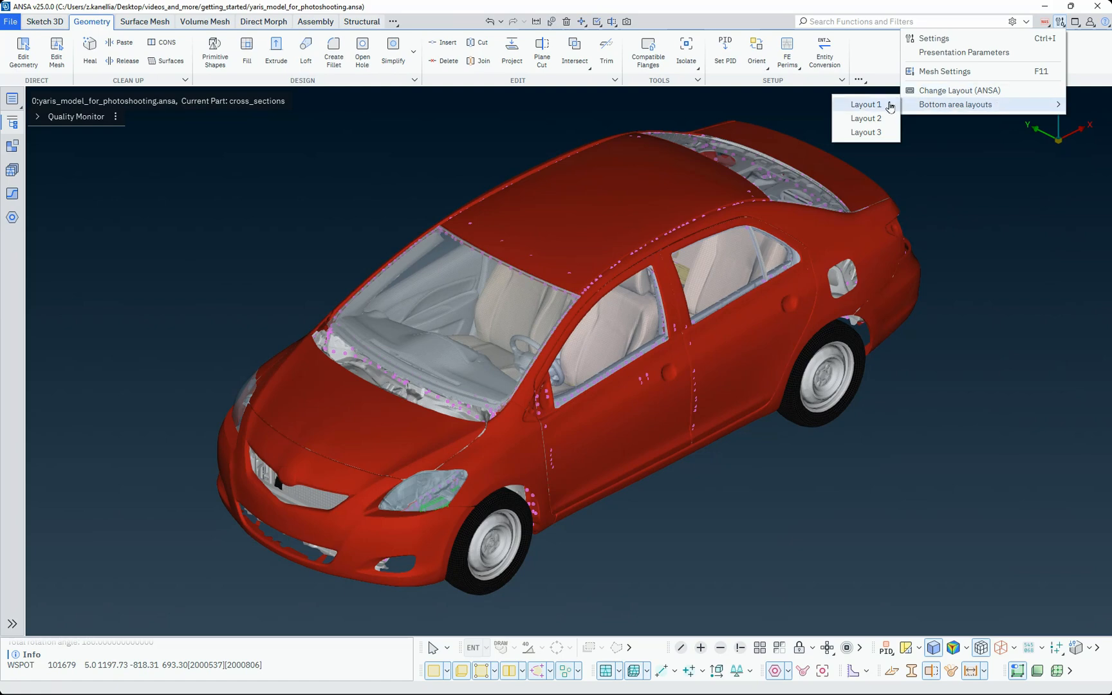
{"action": "mouse_move", "coordinate": [889, 107]}
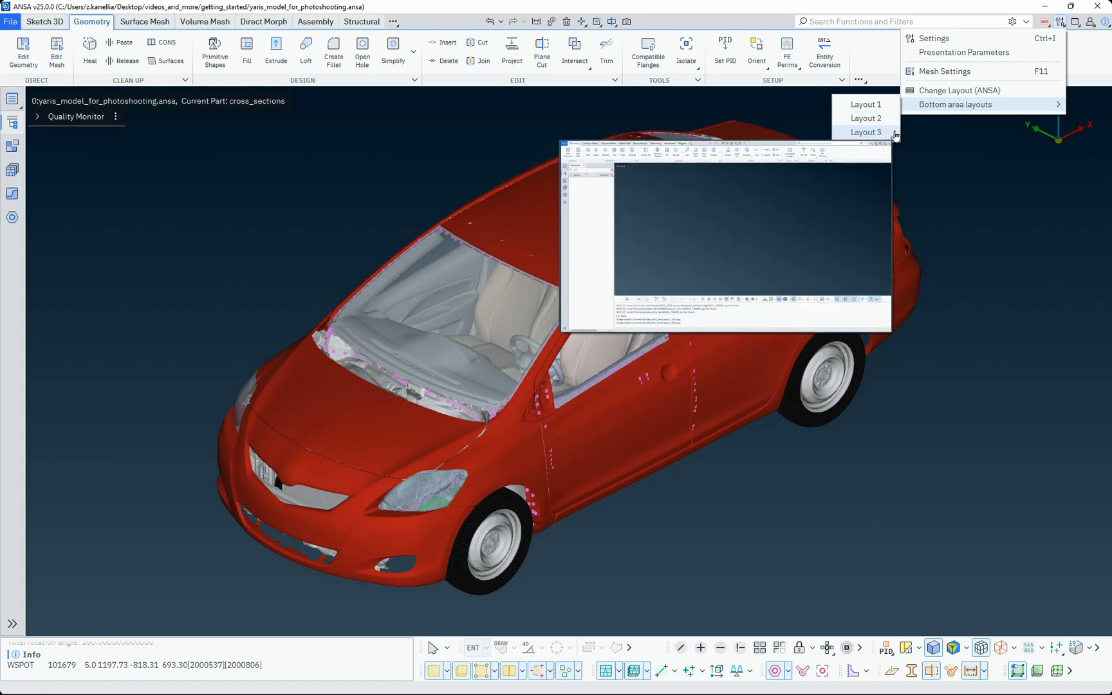
{"action": "left_click", "coordinate": [999, 169]}
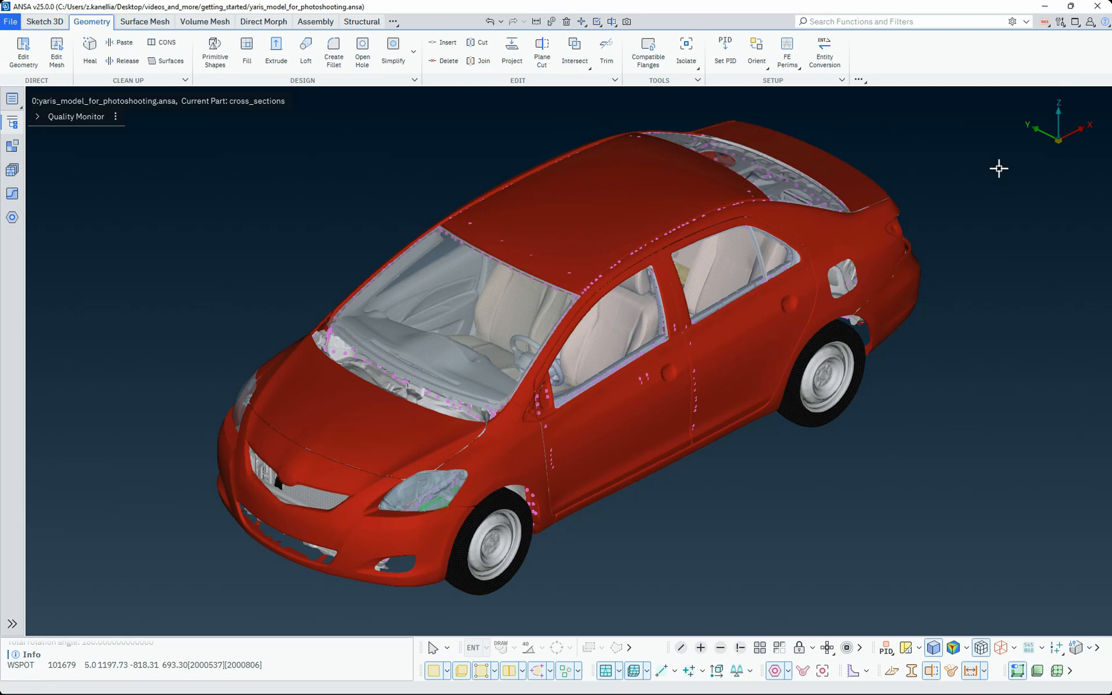
Search the functions and filters for "mesh" and clear the search.
{"action": "left_click", "coordinate": [879, 23]}
{"action": "type", "text": "mesh"}
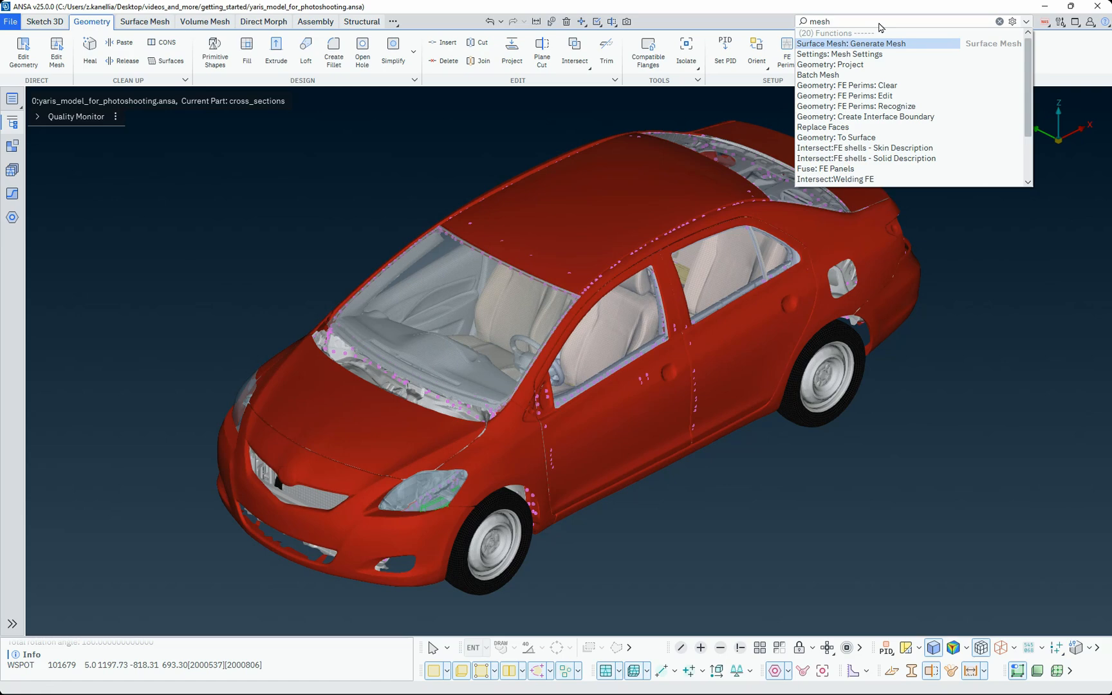
{"action": "left_click", "coordinate": [1000, 22]}
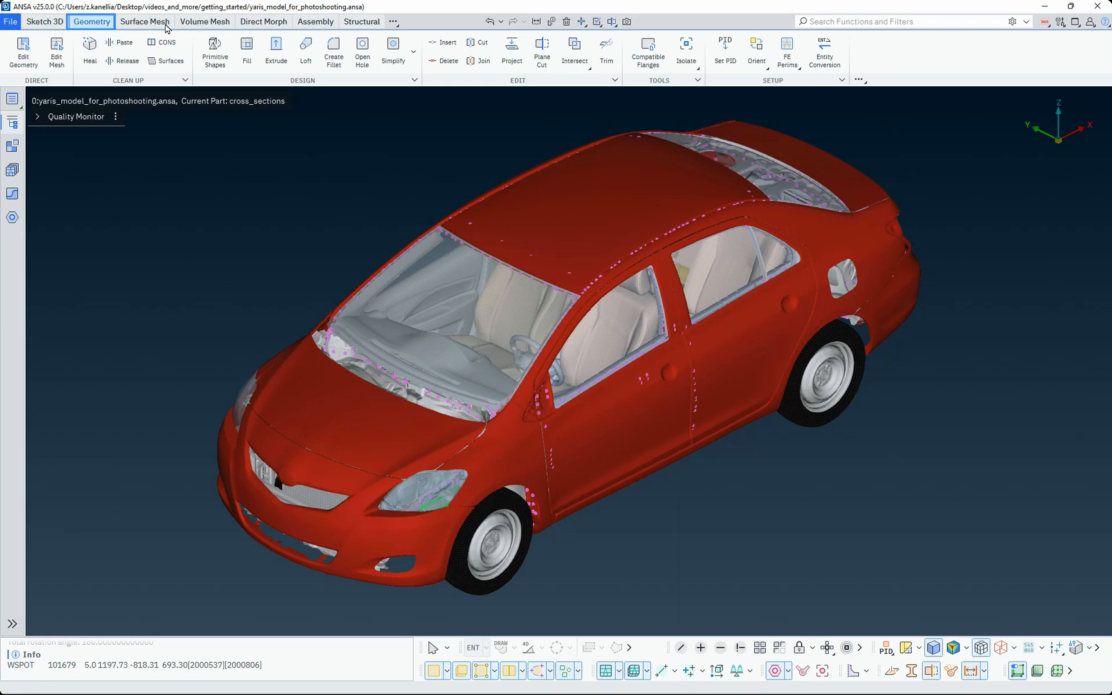
View the Surface Mesh and Direct Morph tool sets, including the extended list of Morphing functions.
{"action": "left_click", "coordinate": [166, 25]}
{"action": "left_click", "coordinate": [246, 23]}
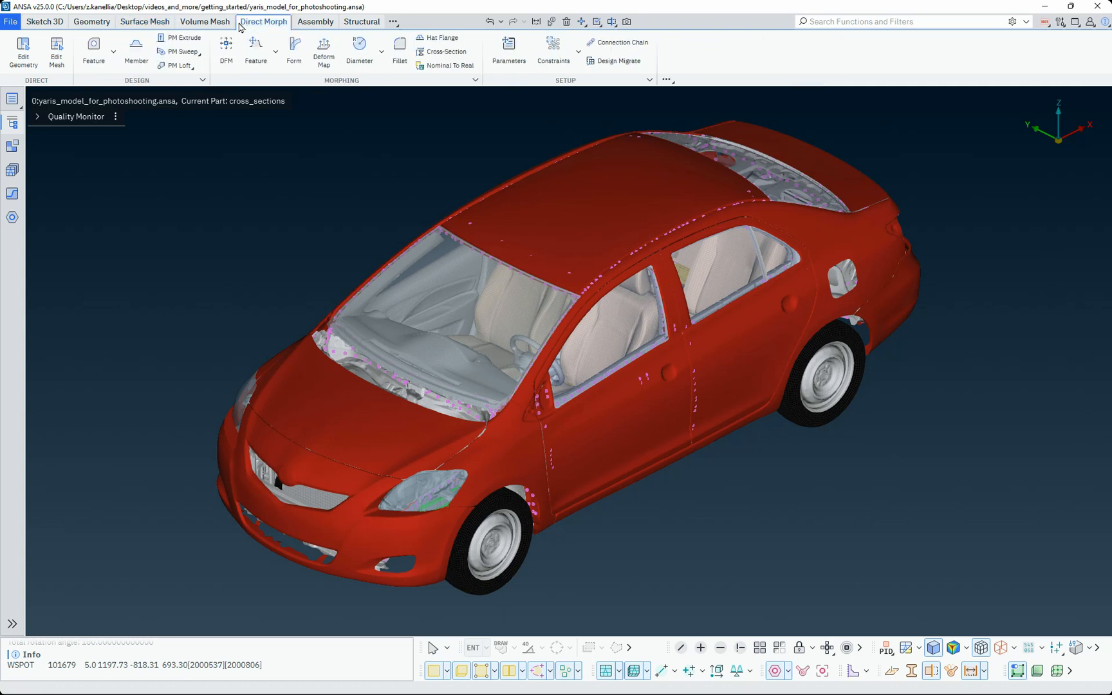
{"action": "left_click", "coordinate": [460, 84]}
{"action": "left_click", "coordinate": [461, 83]}
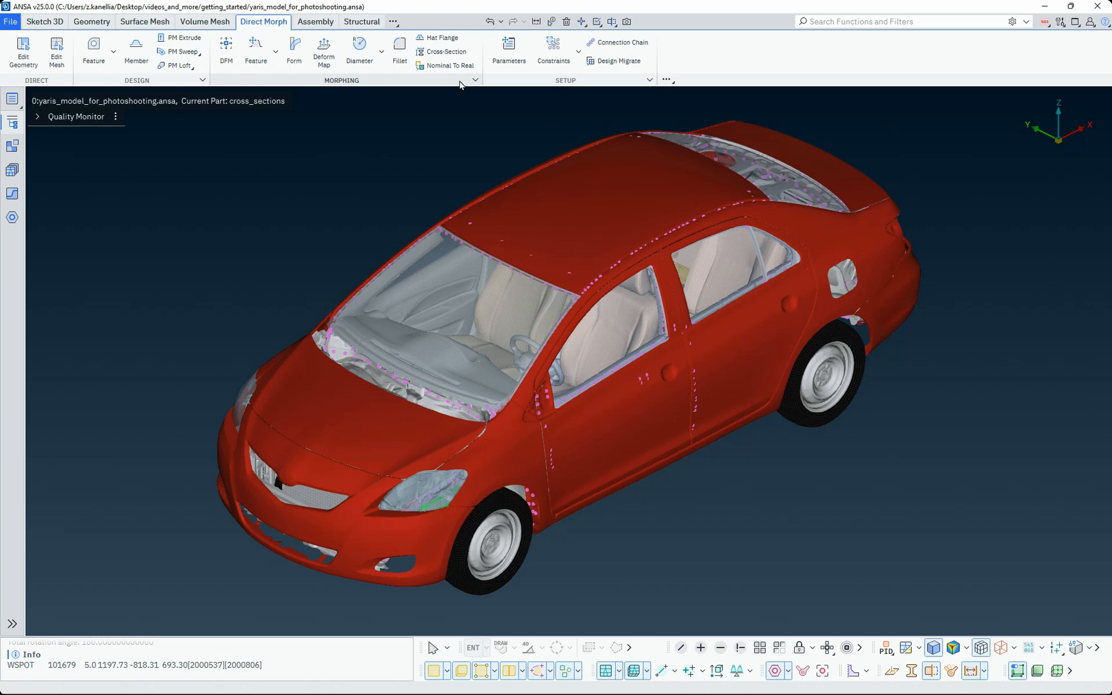
Start Edit Mesh from the Surface Mesh tools and display its help on node, edge and element actions.
{"action": "left_click", "coordinate": [123, 24]}
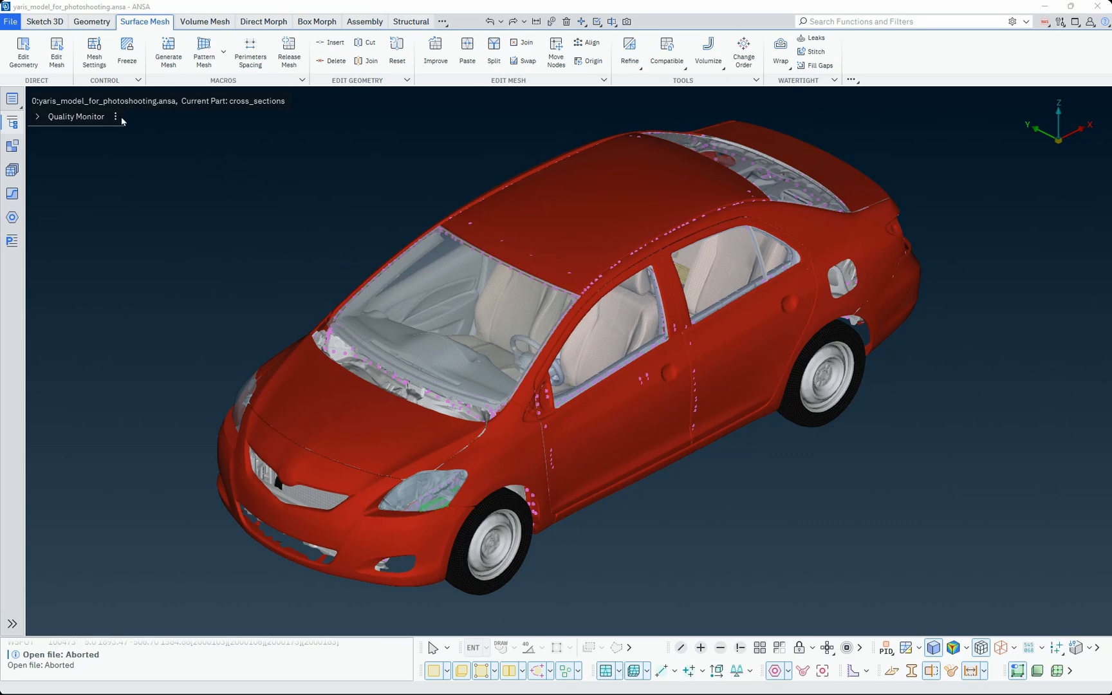
{"action": "left_click", "coordinate": [56, 58]}
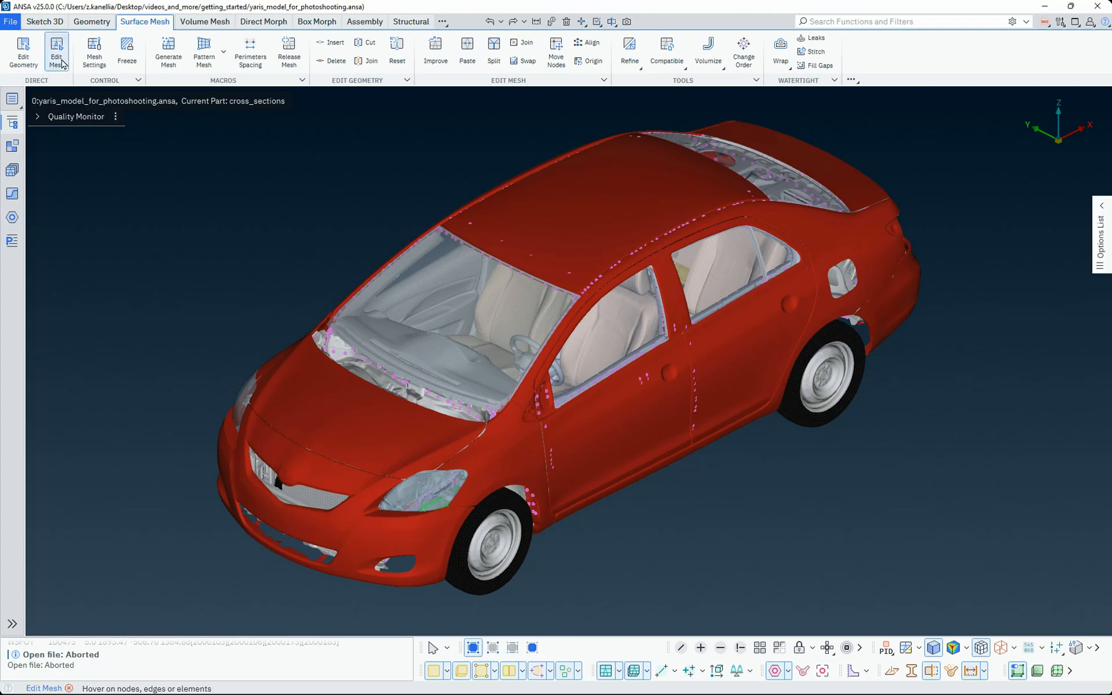
{"action": "left_click", "coordinate": [8, 689]}
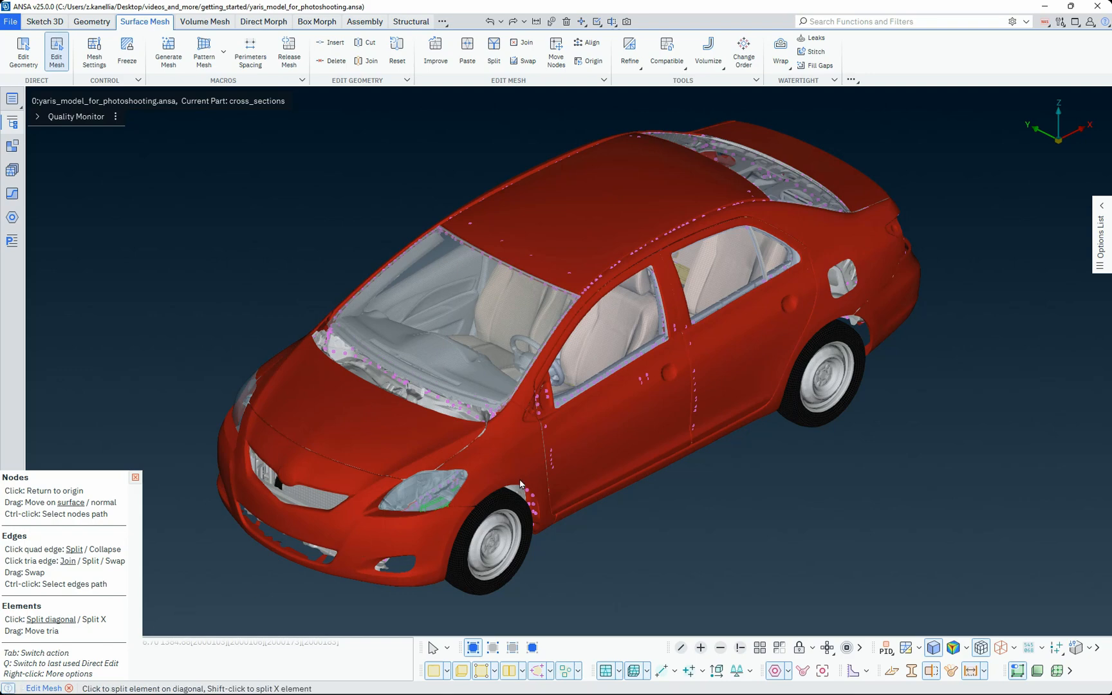
View the extra Edit Mesh options offered for a shell element on the car's front door.
{"action": "scroll", "coordinate": [612, 427], "scroll_direction": "up", "scroll_amount": 6}
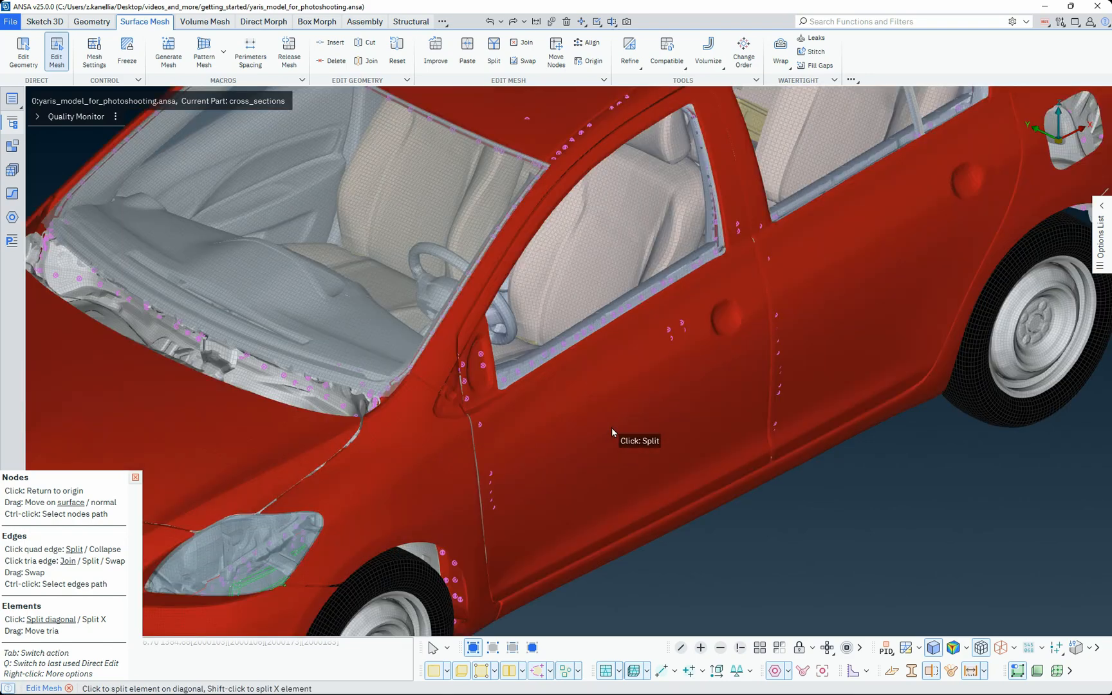
{"action": "scroll", "coordinate": [612, 427], "scroll_direction": "up", "scroll_amount": 5}
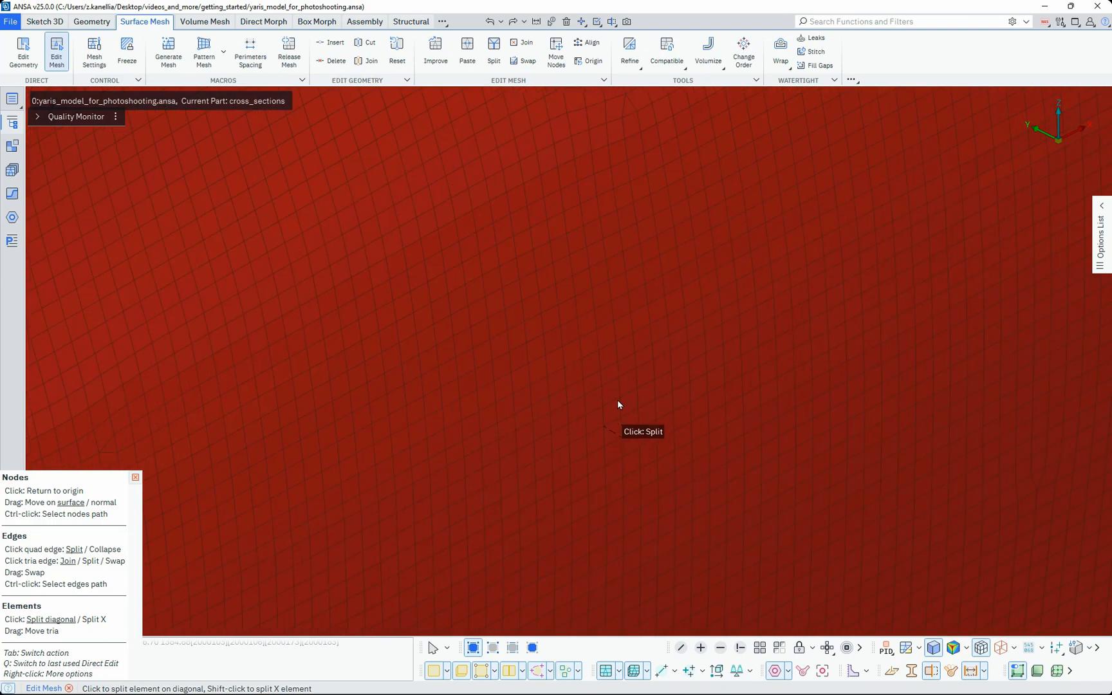
{"action": "right_click", "coordinate": [603, 337]}
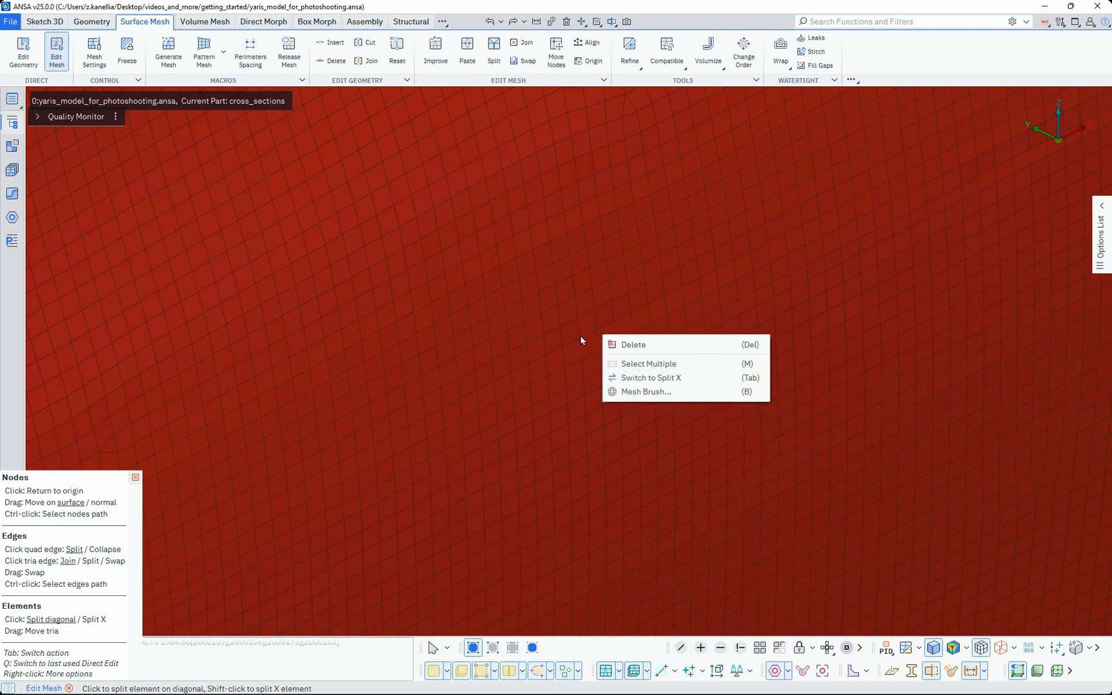
{"action": "left_click", "coordinate": [579, 340]}
{"action": "right_click", "coordinate": [578, 341]}
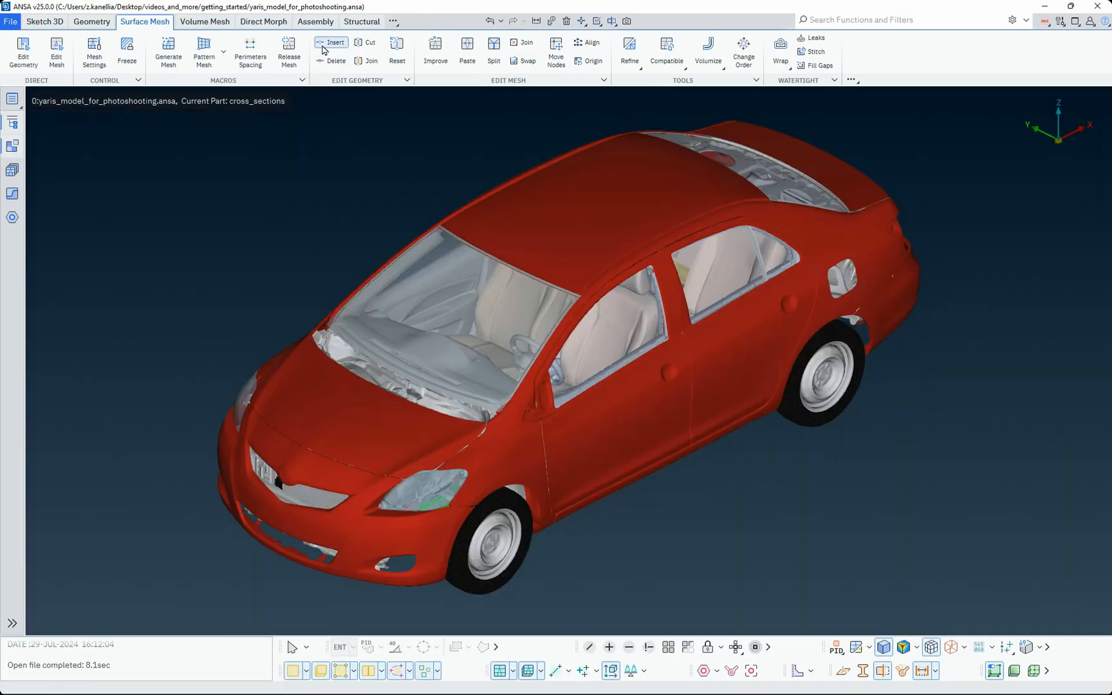
Start inserting a hot point, dock the function's options window at the drawing area's edge and collapse it.
{"action": "left_click", "coordinate": [323, 47]}
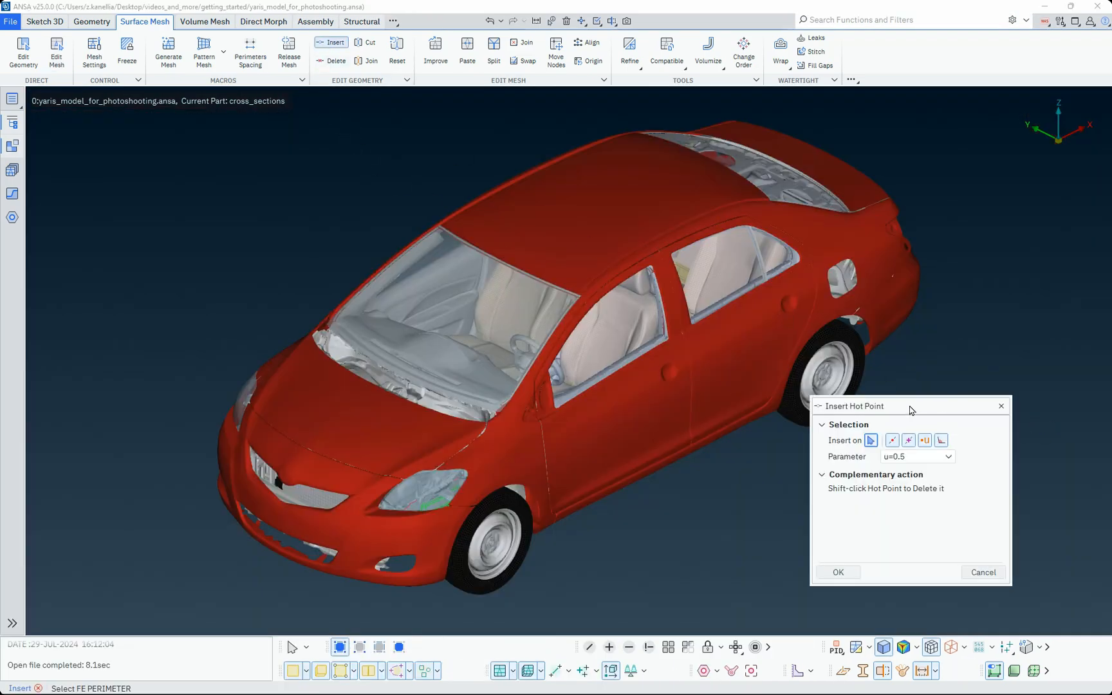
{"action": "left_click_drag", "start_coordinate": [911, 410], "coordinate": [1013, 390]}
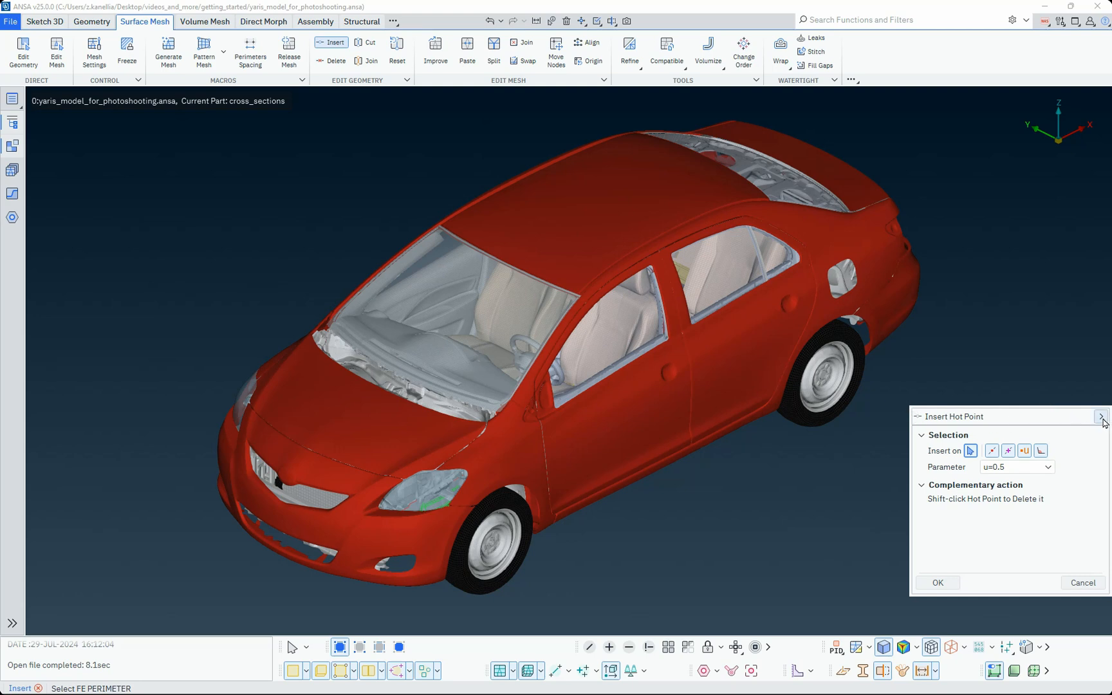
{"action": "left_click", "coordinate": [1101, 416]}
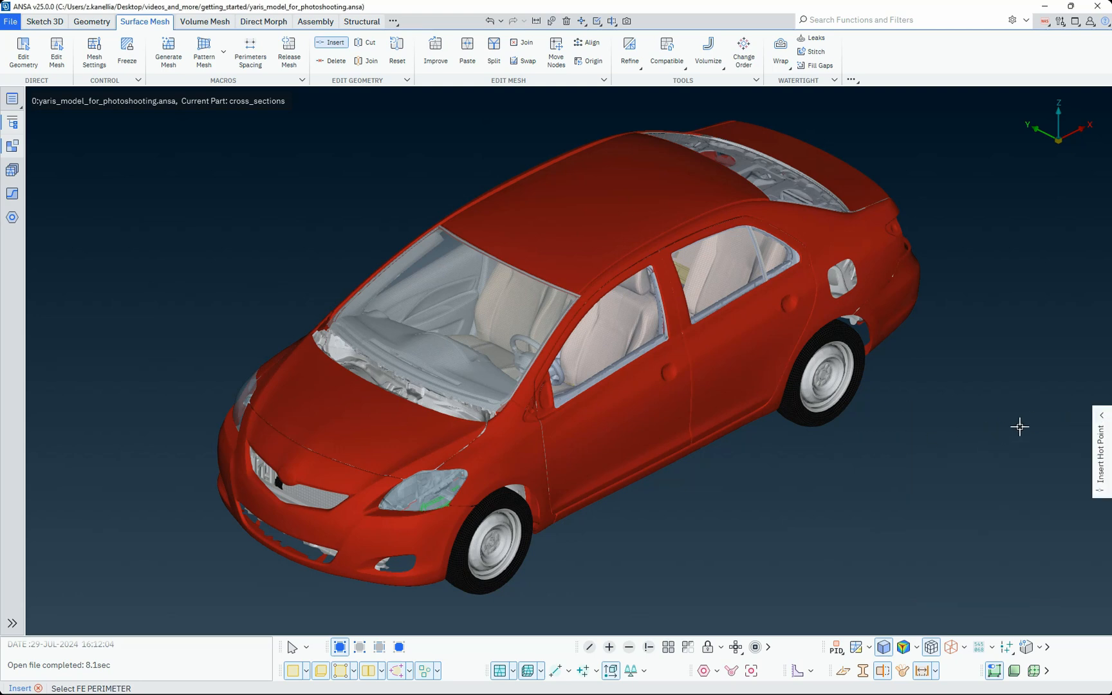
{"action": "left_click", "coordinate": [1102, 415]}
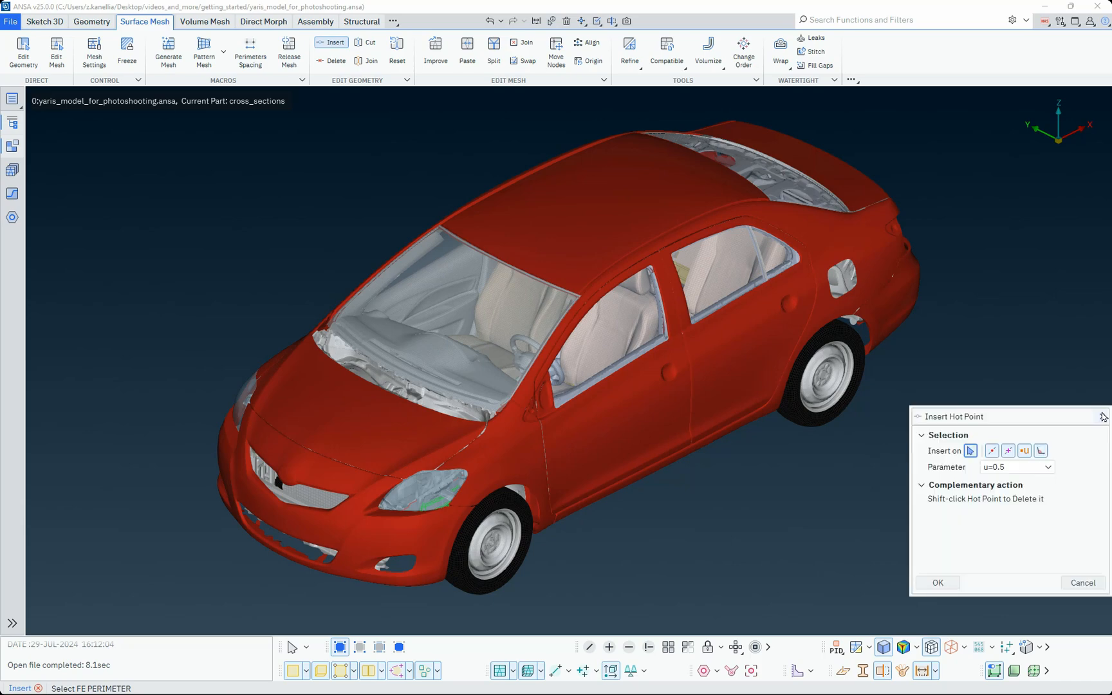
{"action": "left_click", "coordinate": [1101, 417]}
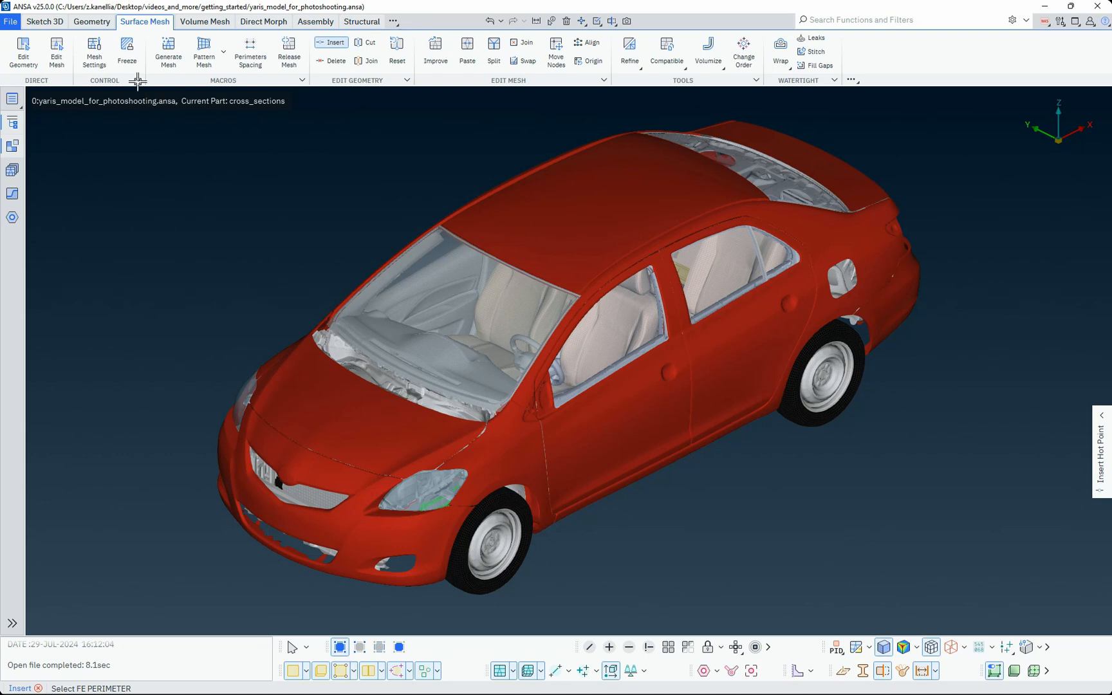
Switch to the Geometry tools, call the Heal function and show the Sketch 3D tool set.
{"action": "left_click", "coordinate": [94, 24]}
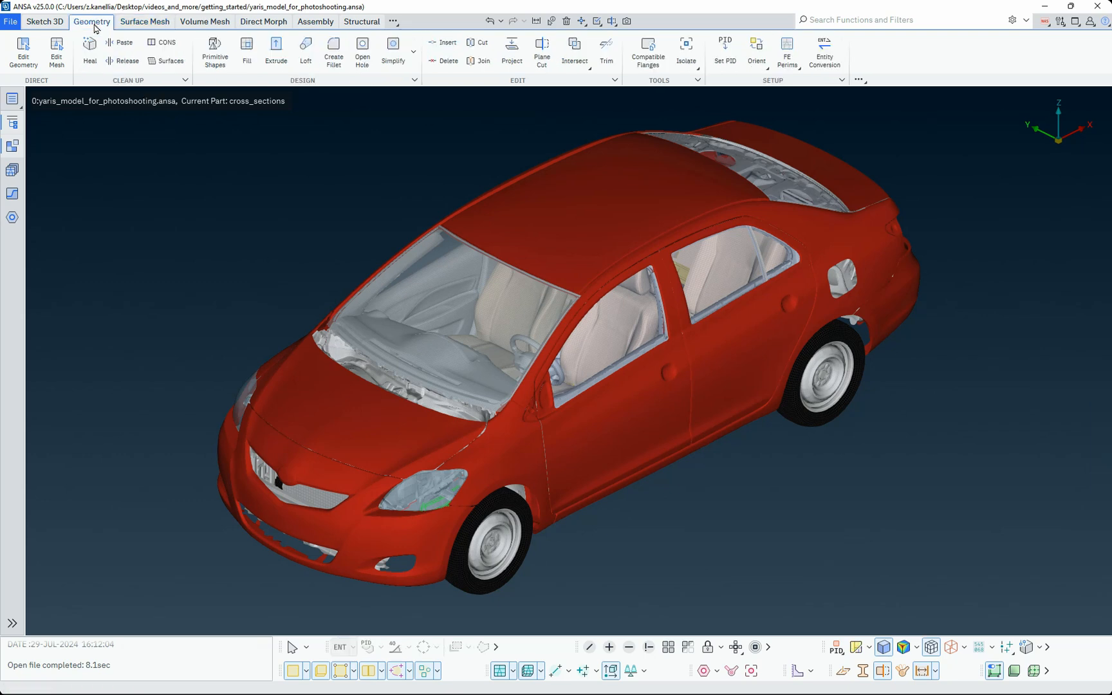
{"action": "left_click", "coordinate": [89, 50]}
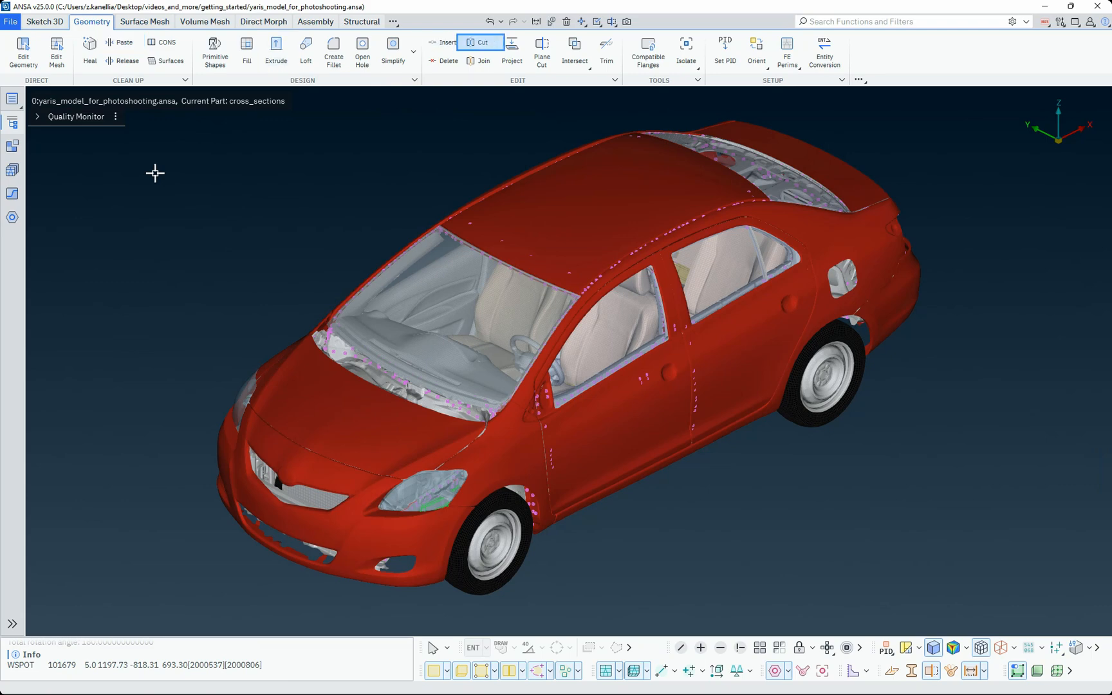
{"action": "left_click", "coordinate": [45, 22]}
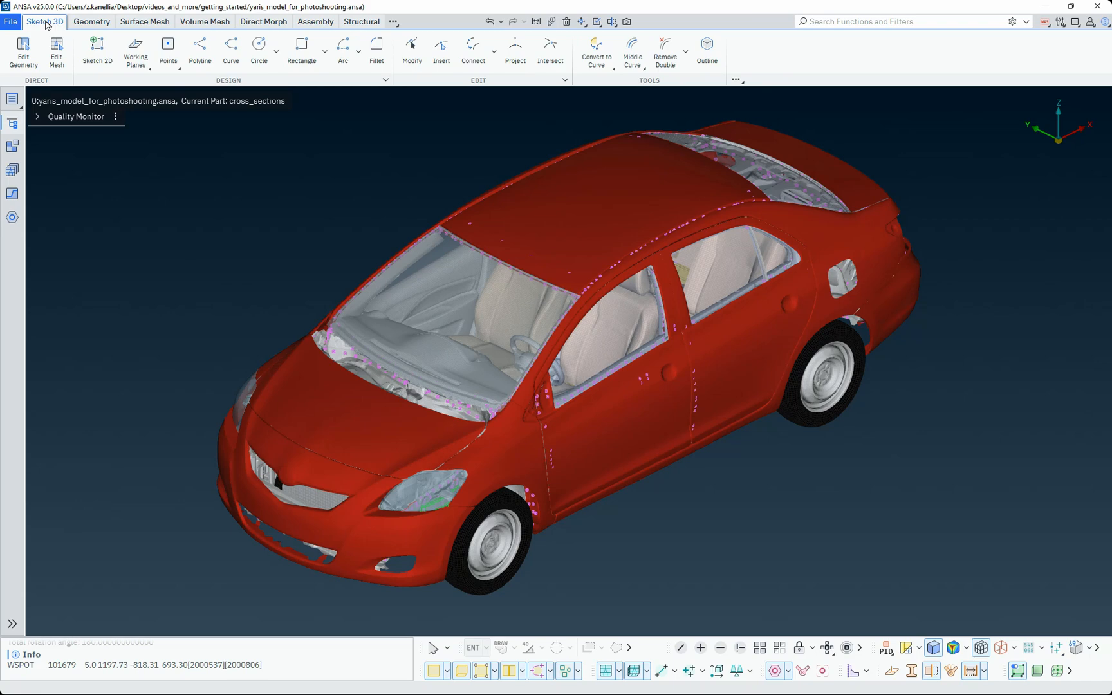
Call Generate Mesh from the Surface Mesh tools to view its options and leave it for the Direct Morph tools.
{"action": "left_click", "coordinate": [140, 24]}
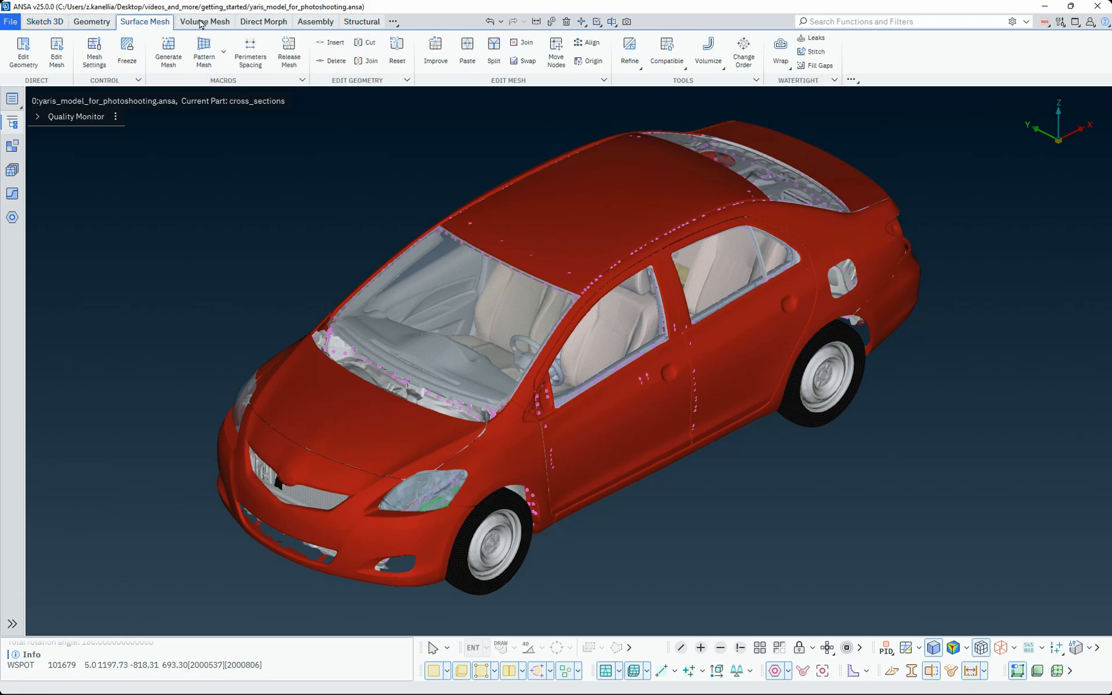
{"action": "left_click", "coordinate": [172, 52]}
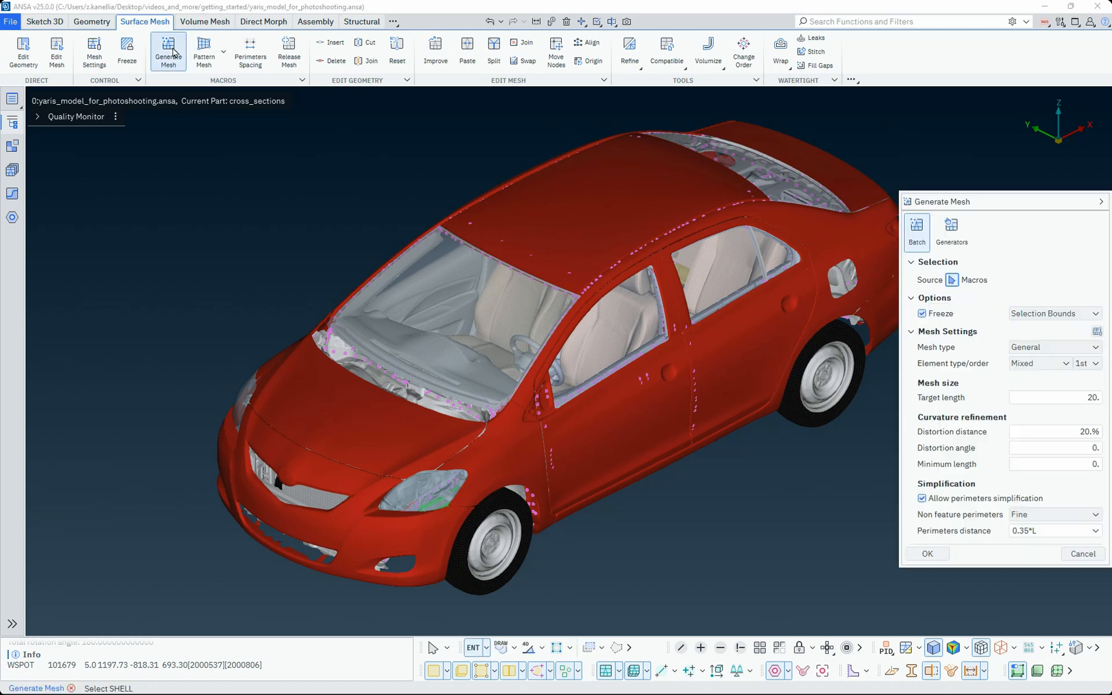
{"action": "left_click", "coordinate": [264, 23]}
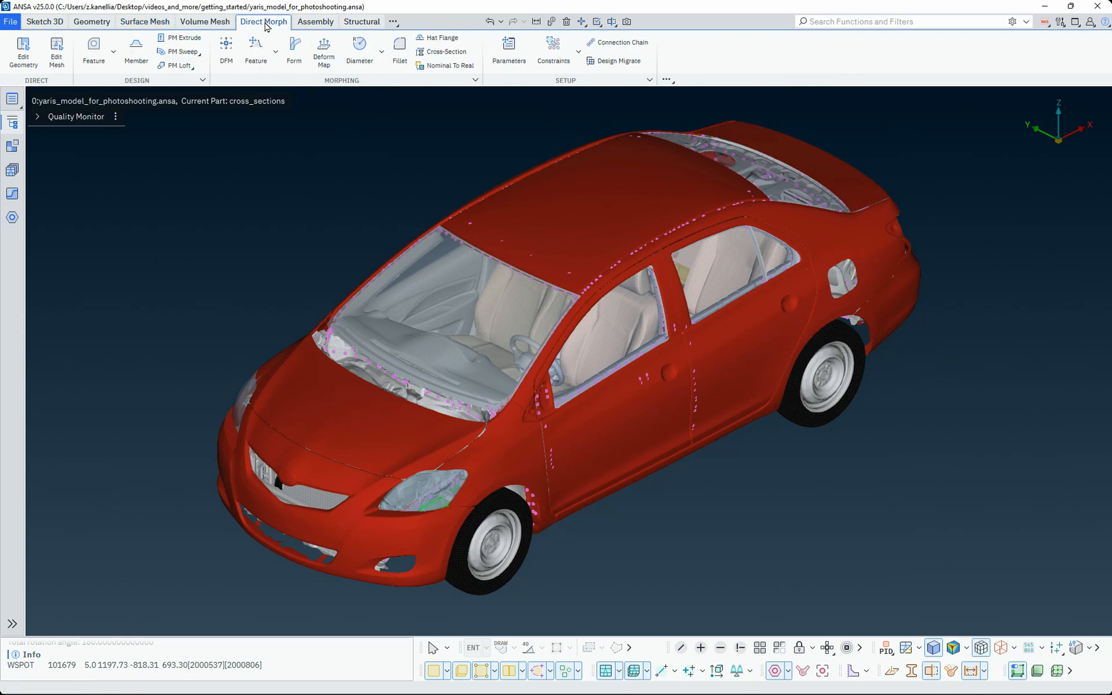
Add the Box Morph tool set from the Morph group to the displayed tool sets.
{"action": "left_click", "coordinate": [393, 21]}
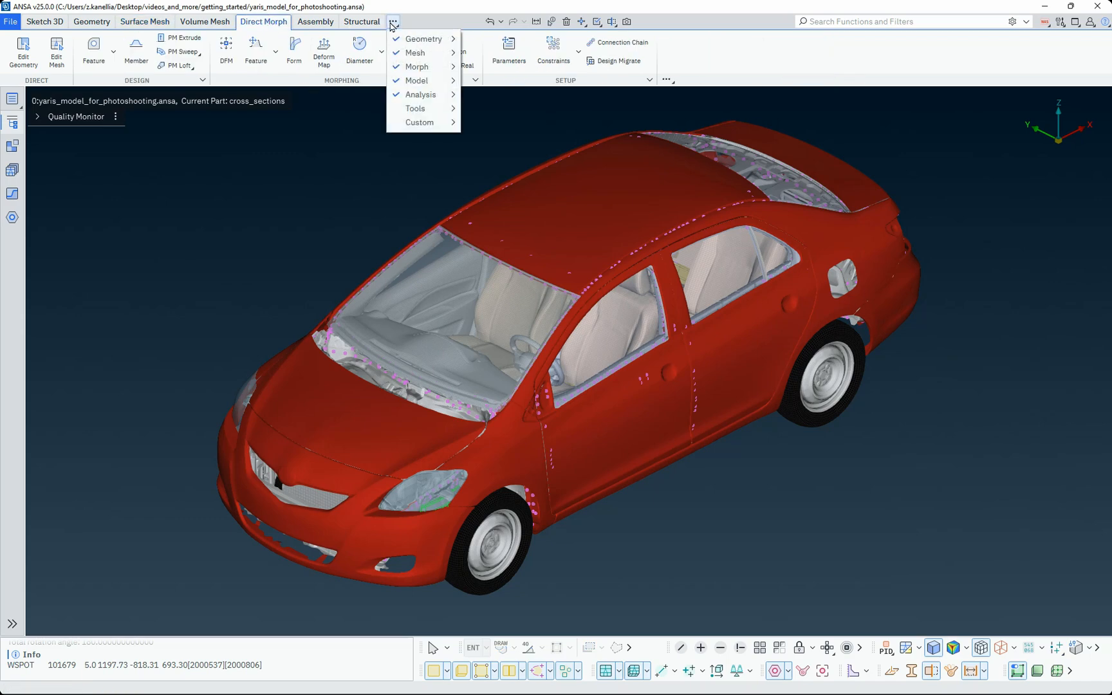
{"action": "mouse_move", "coordinate": [435, 60]}
{"action": "left_click", "coordinate": [479, 80]}
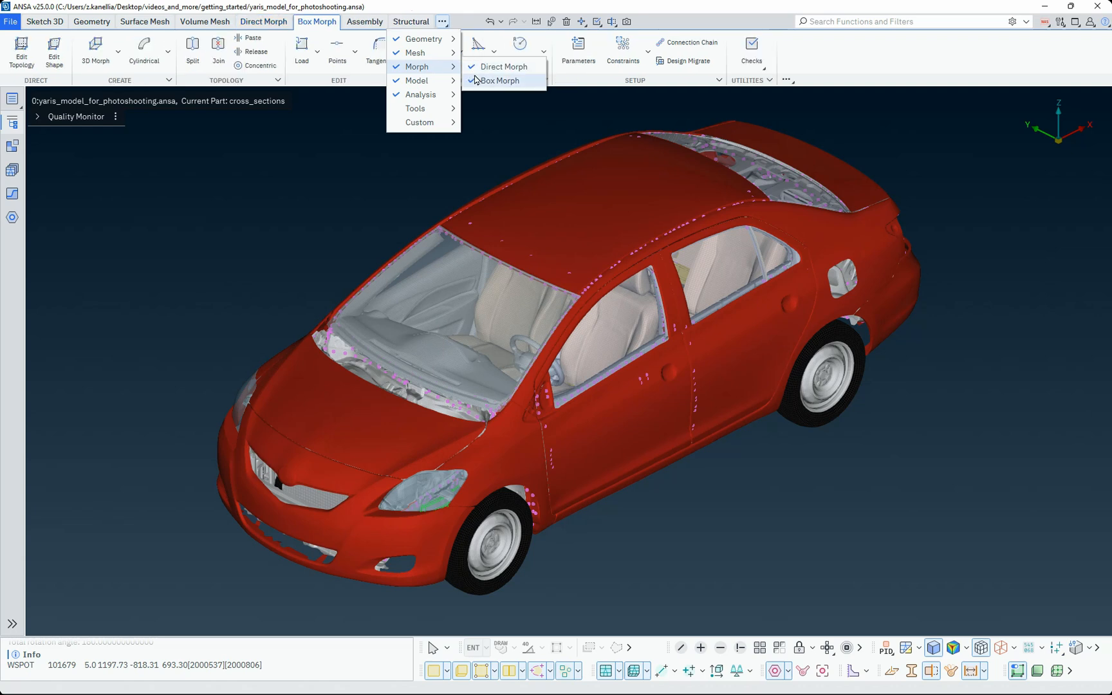
{"action": "left_click", "coordinate": [348, 121]}
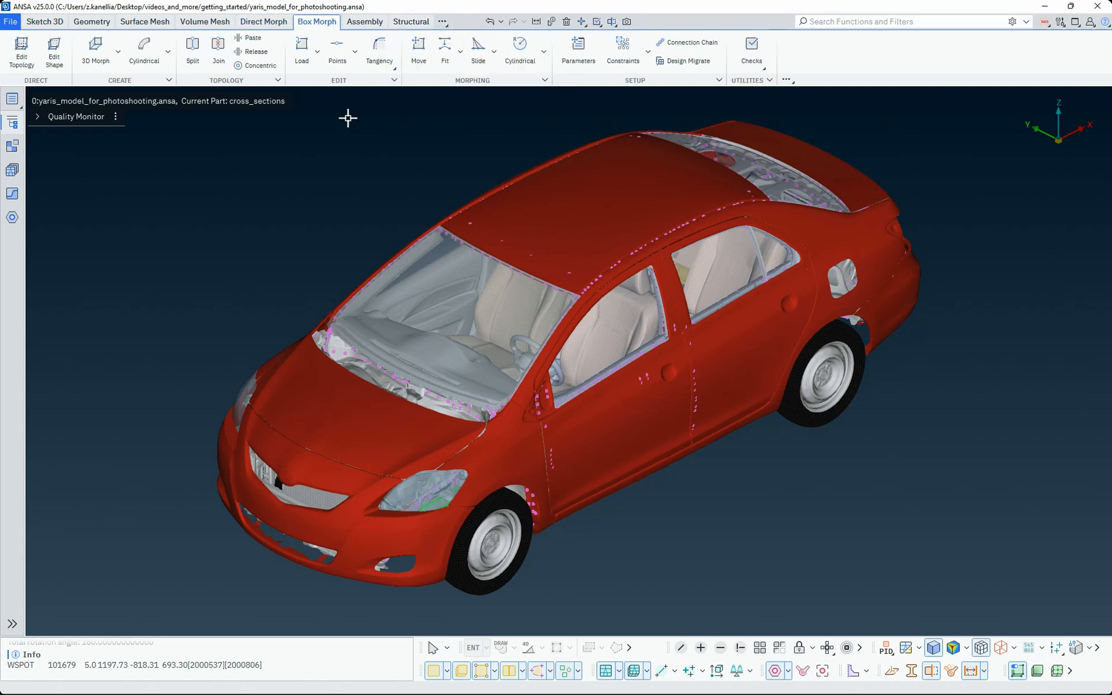
View the list of available browsers, show the Database browser over the drawing area and hide it again.
{"action": "left_click", "coordinate": [12, 100]}
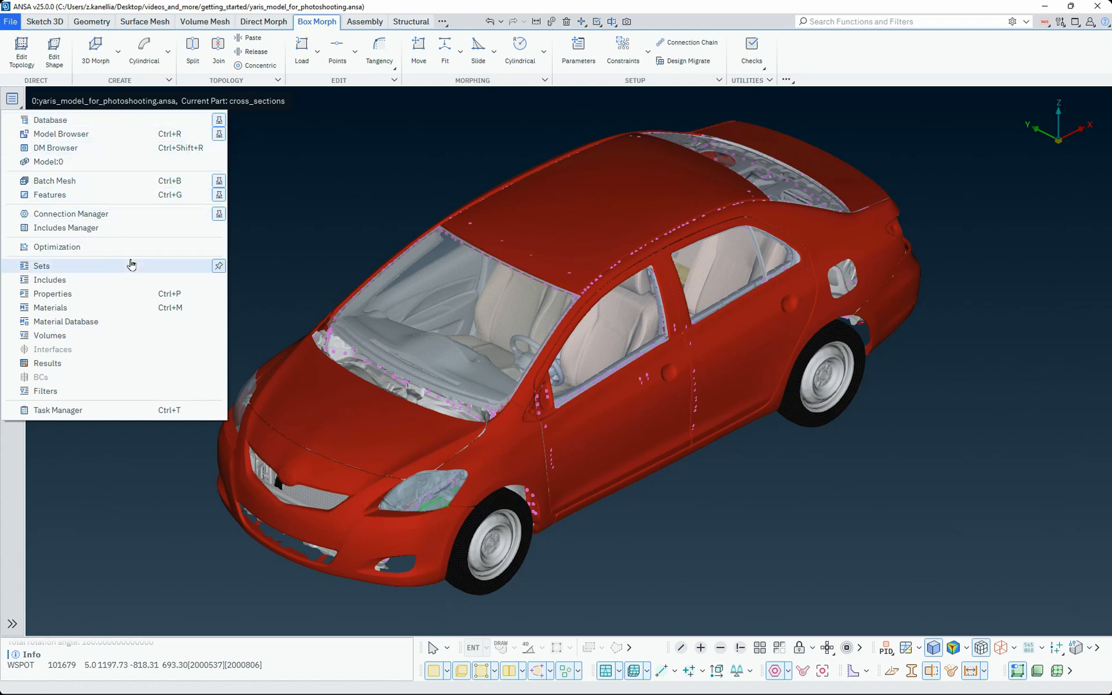
{"action": "left_click", "coordinate": [135, 128]}
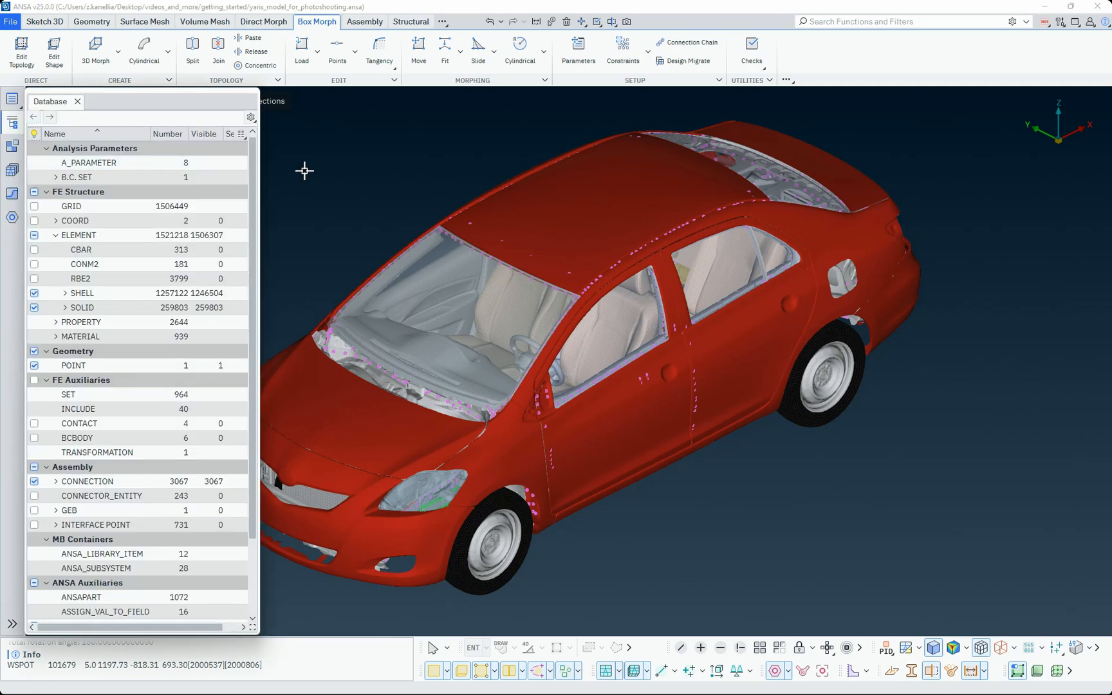
{"action": "left_click", "coordinate": [382, 170]}
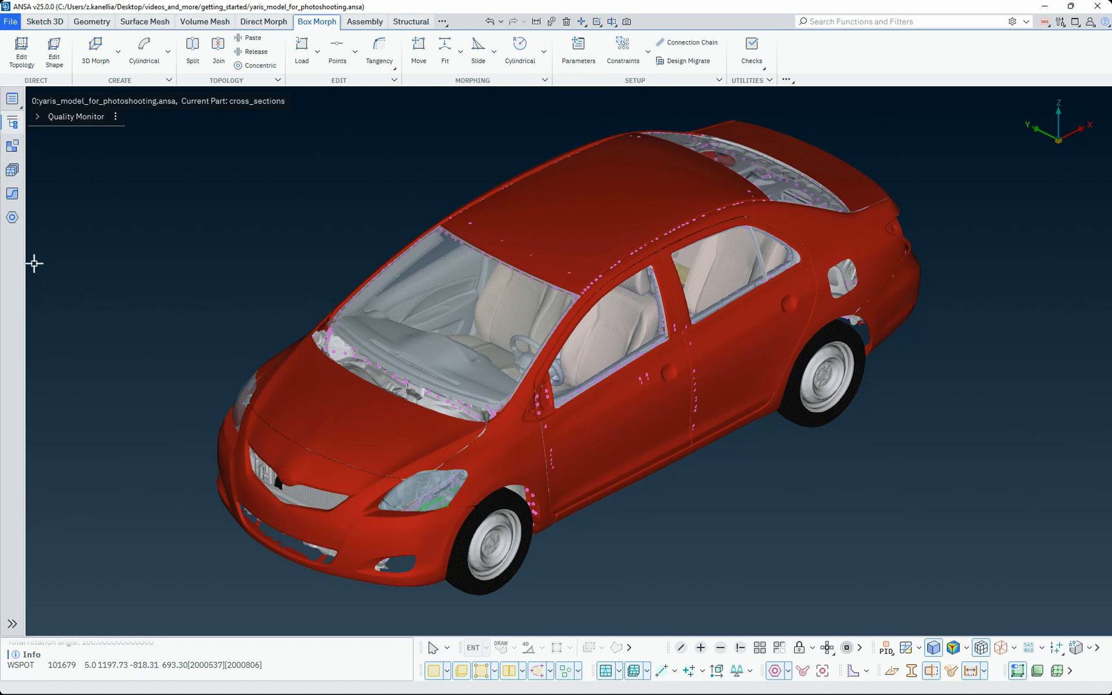
Expand the docked Database browser beside the drawing area and collapse it again.
{"action": "left_click", "coordinate": [20, 430]}
{"action": "left_click", "coordinate": [20, 430]}
{"action": "left_click", "coordinate": [21, 430]}
{"action": "left_click", "coordinate": [12, 623]}
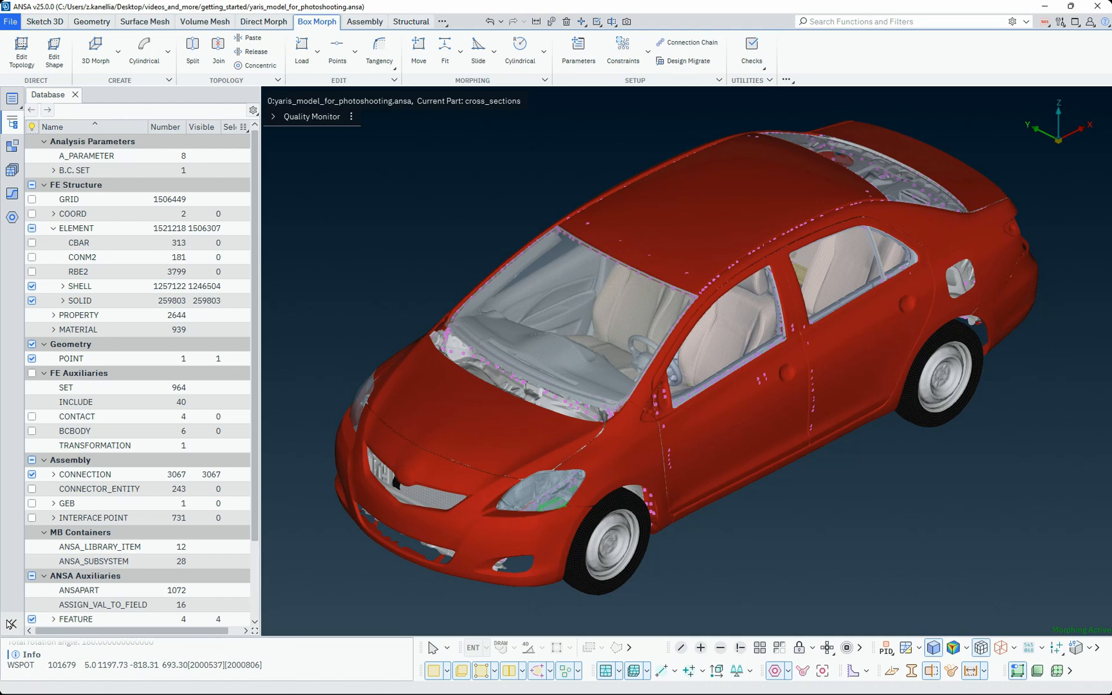
{"action": "left_click", "coordinate": [11, 623]}
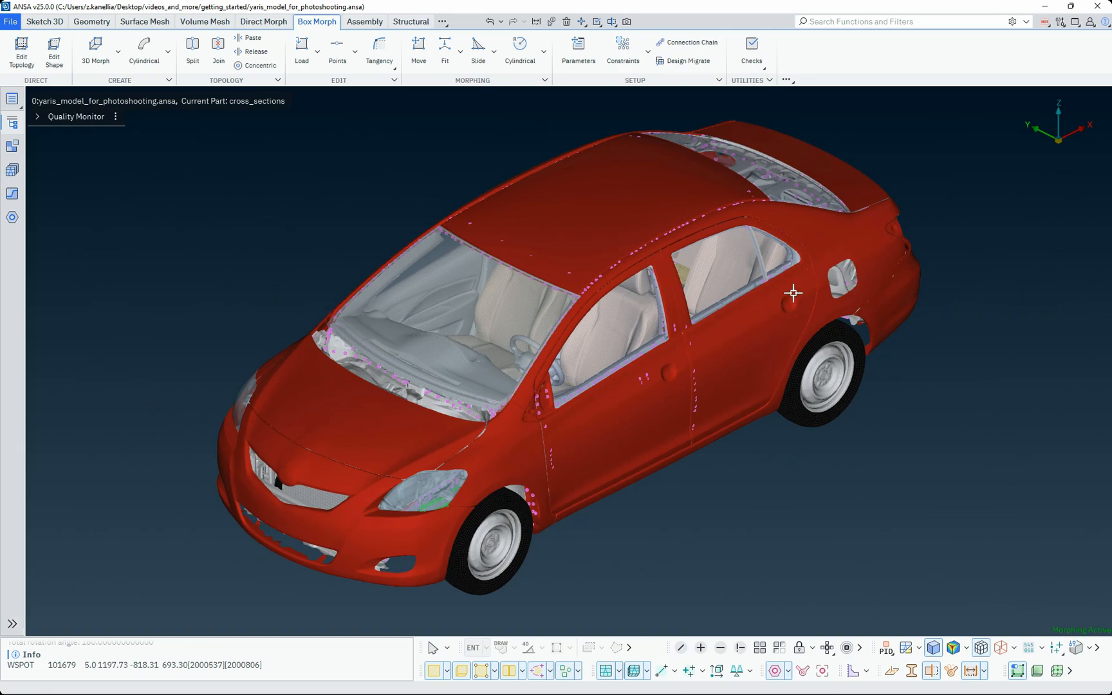
Open the application settings, search them for "tolerance" and clear the search.
{"action": "left_click", "coordinate": [1063, 24]}
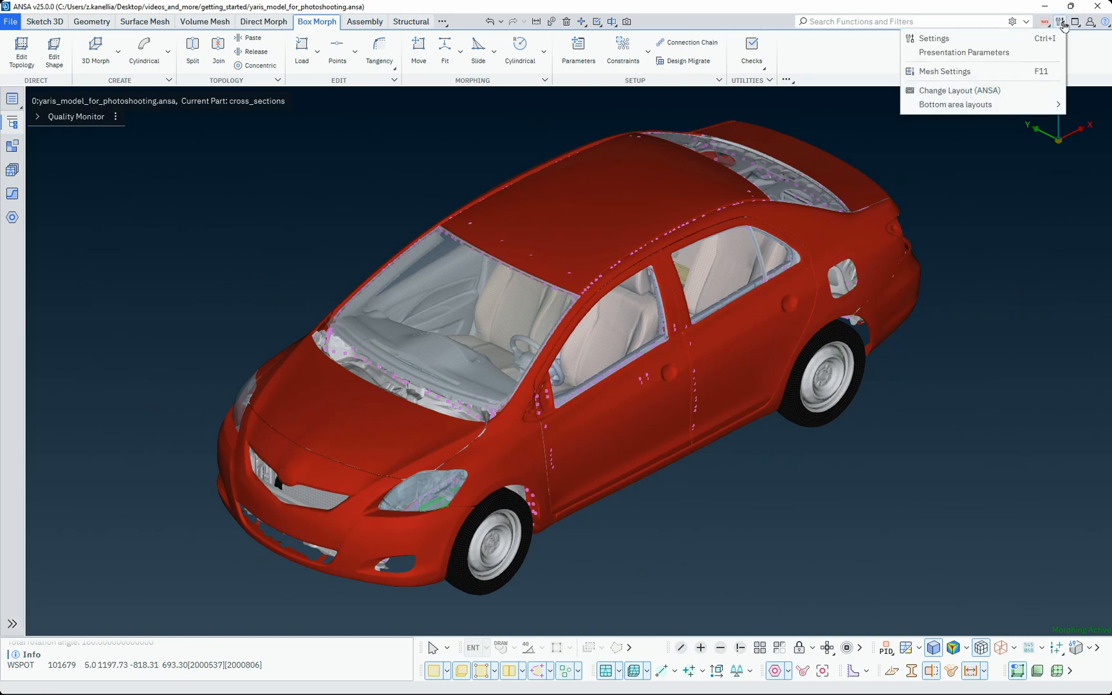
{"action": "left_click", "coordinate": [1045, 42]}
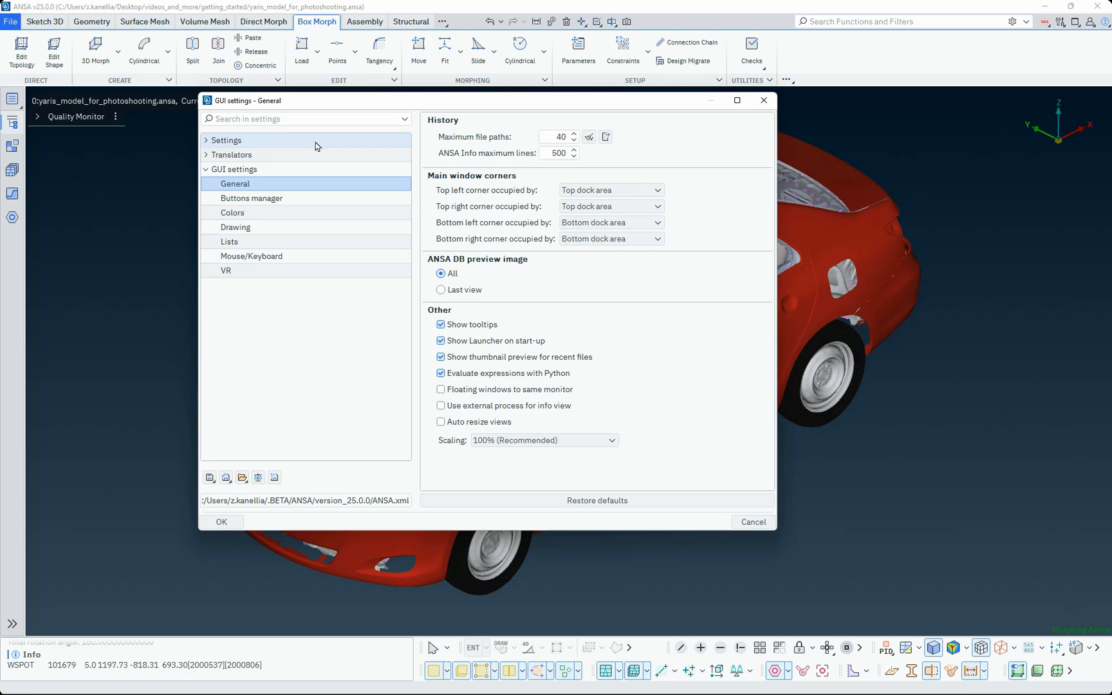
{"action": "left_click", "coordinate": [278, 120]}
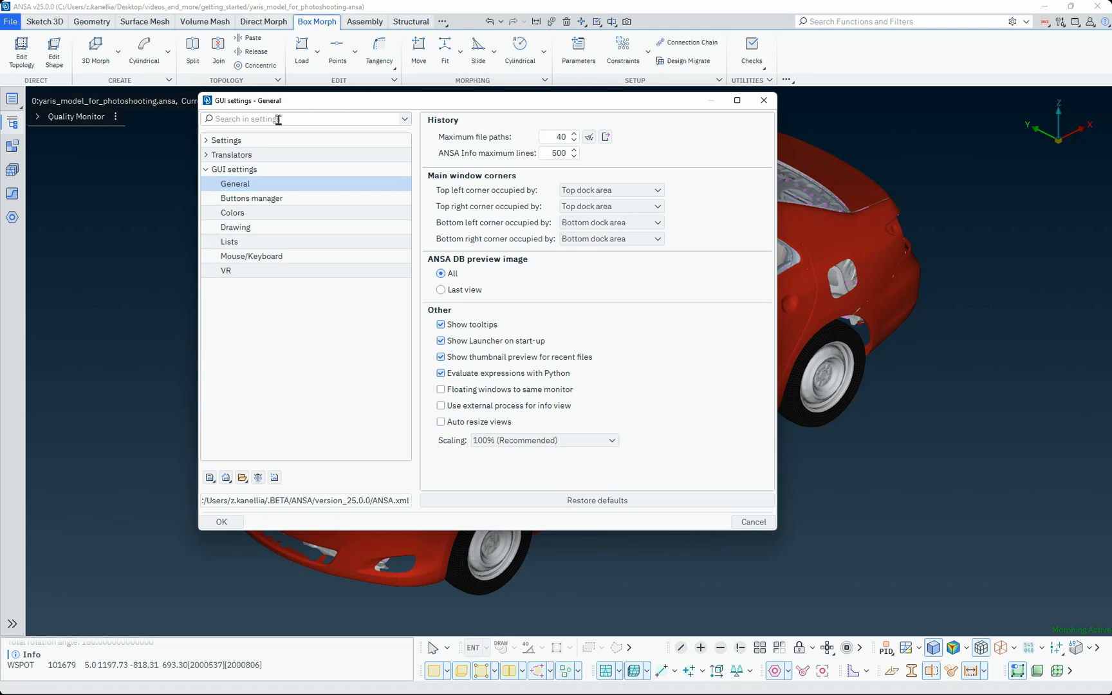
{"action": "type", "text": "tolerance"}
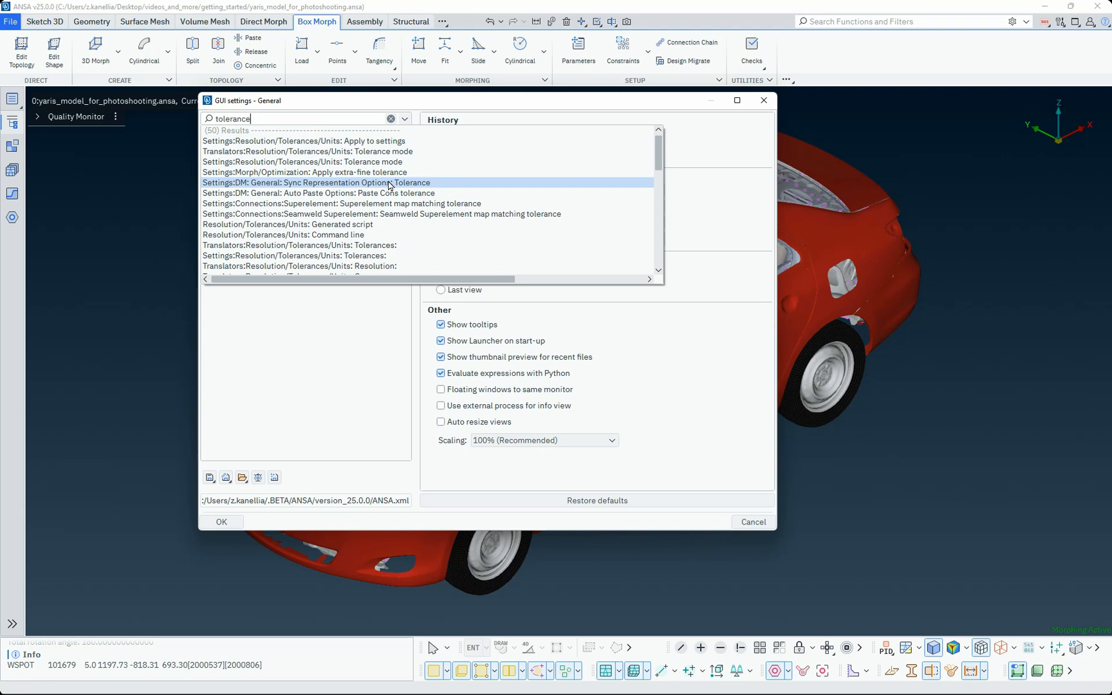
{"action": "left_click", "coordinate": [391, 118]}
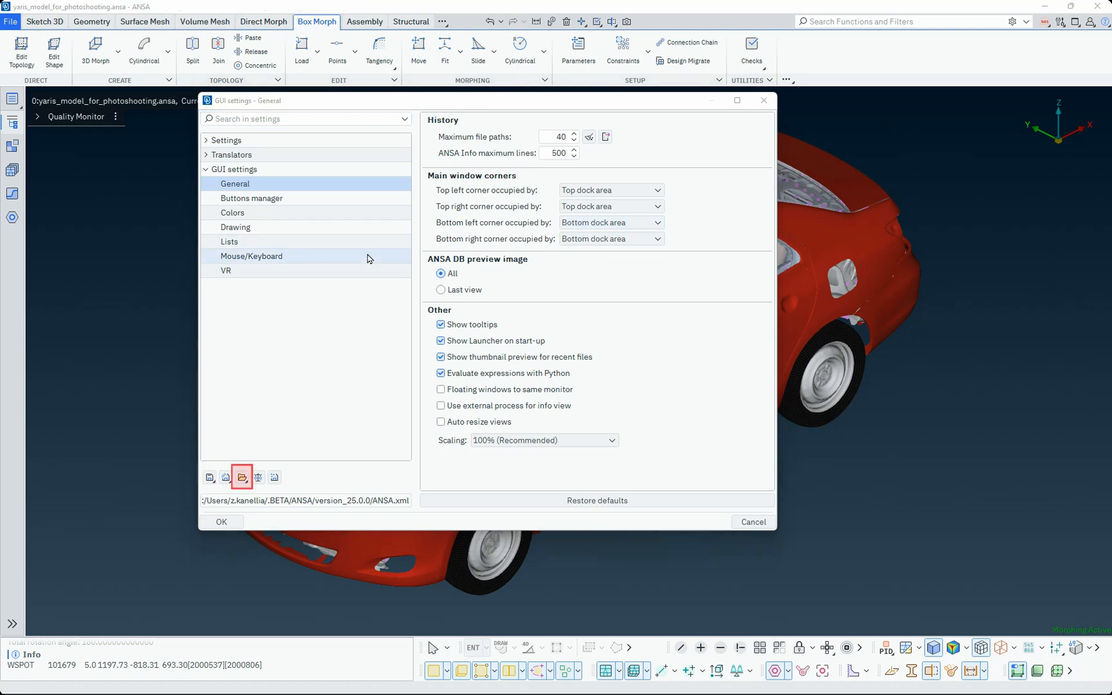
View the options for saving and loading settings, highlight the settings file path and close the settings without changes.
{"action": "left_click", "coordinate": [210, 477]}
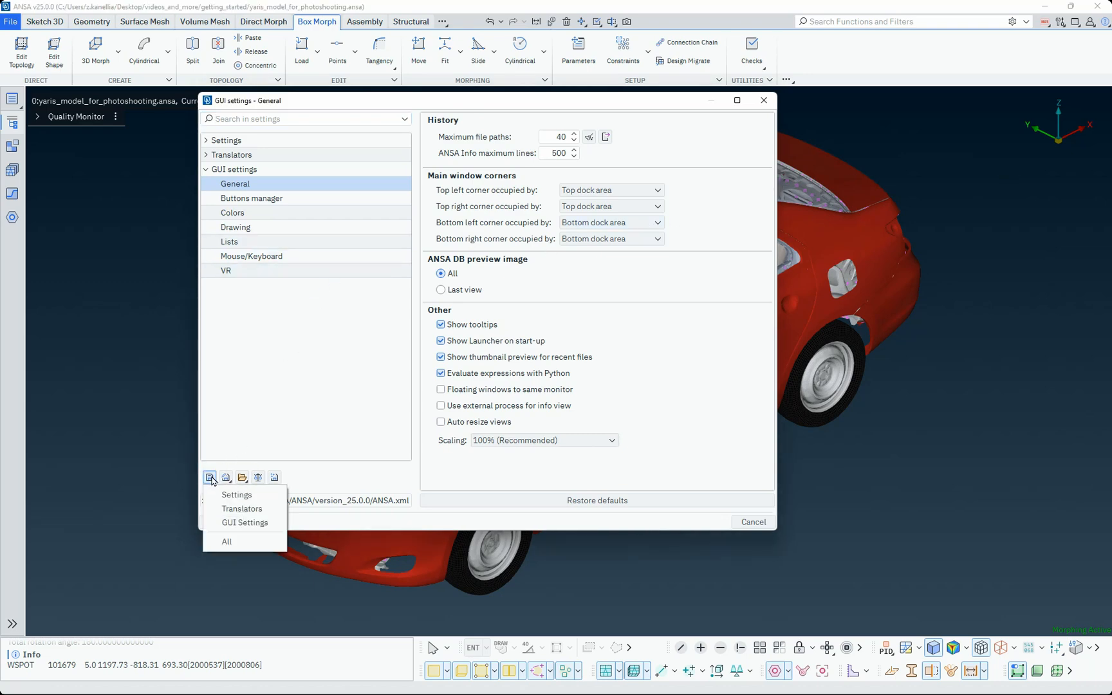
{"action": "left_click", "coordinate": [243, 478]}
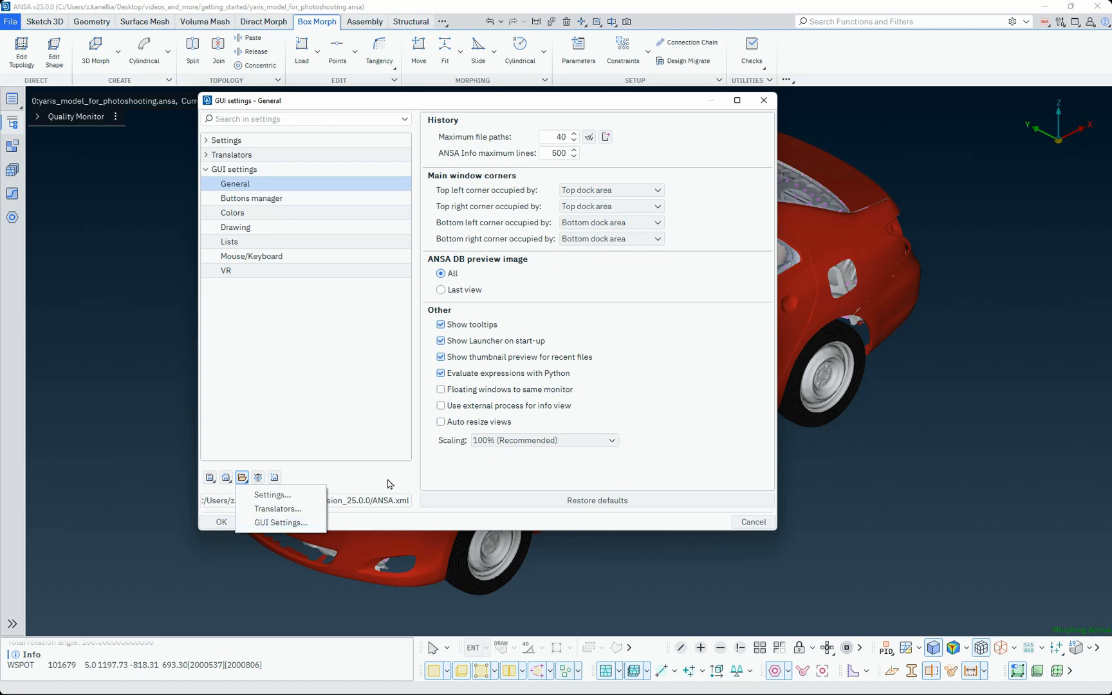
{"action": "left_click", "coordinate": [380, 500]}
{"action": "triple_click", "coordinate": [359, 504]}
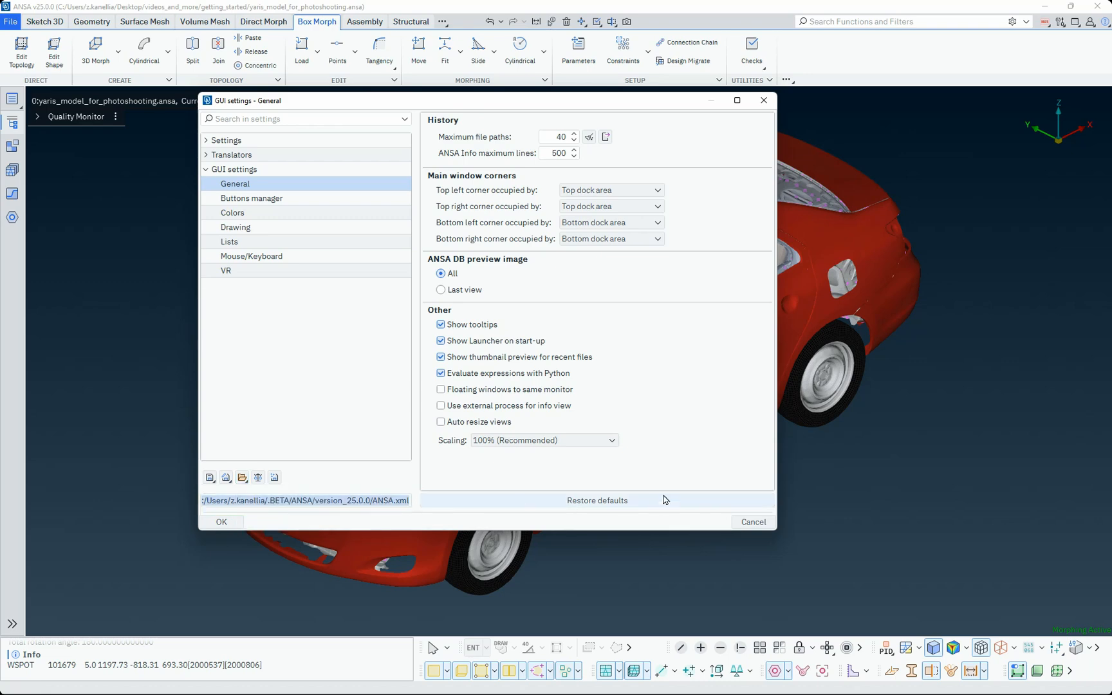
{"action": "left_click", "coordinate": [745, 527]}
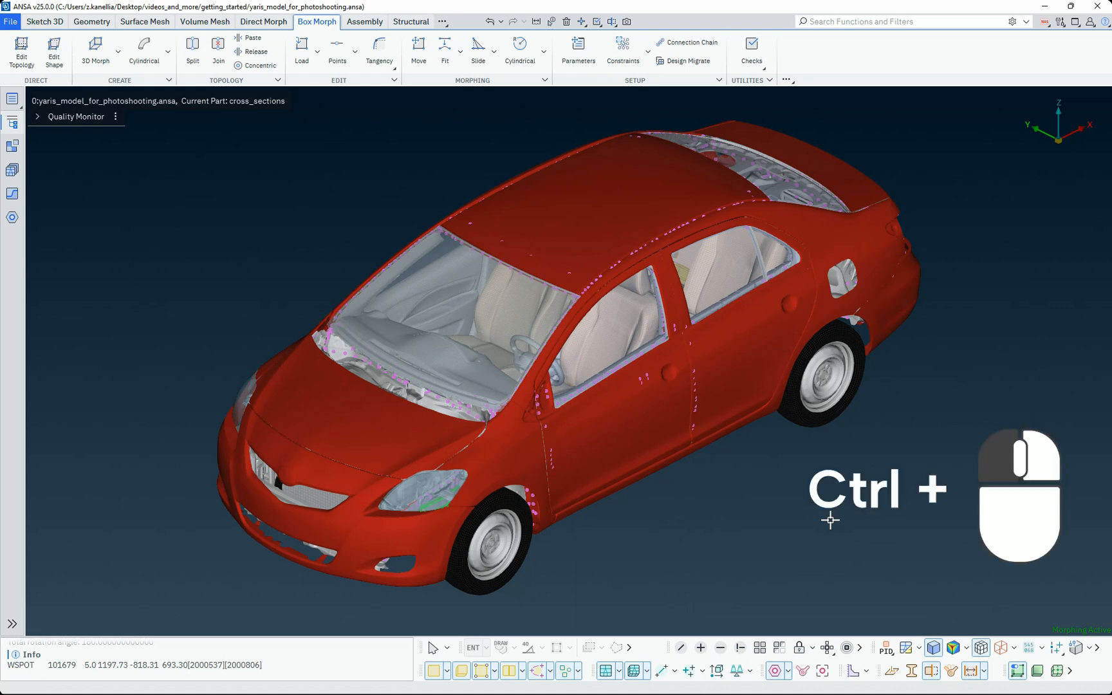
Practise rotating, zooming and panning the car model in the drawing area.
{"action": "mouse_move", "coordinate": [838, 509]}
{"action": "left_mouse_down", "text": "ctrl"}
{"action": "mouse_move", "coordinate": [824, 497]}
{"action": "mouse_move", "coordinate": [857, 498]}
{"action": "mouse_move", "coordinate": [833, 495]}
{"action": "left_mouse_up", "text": "ctrl"}
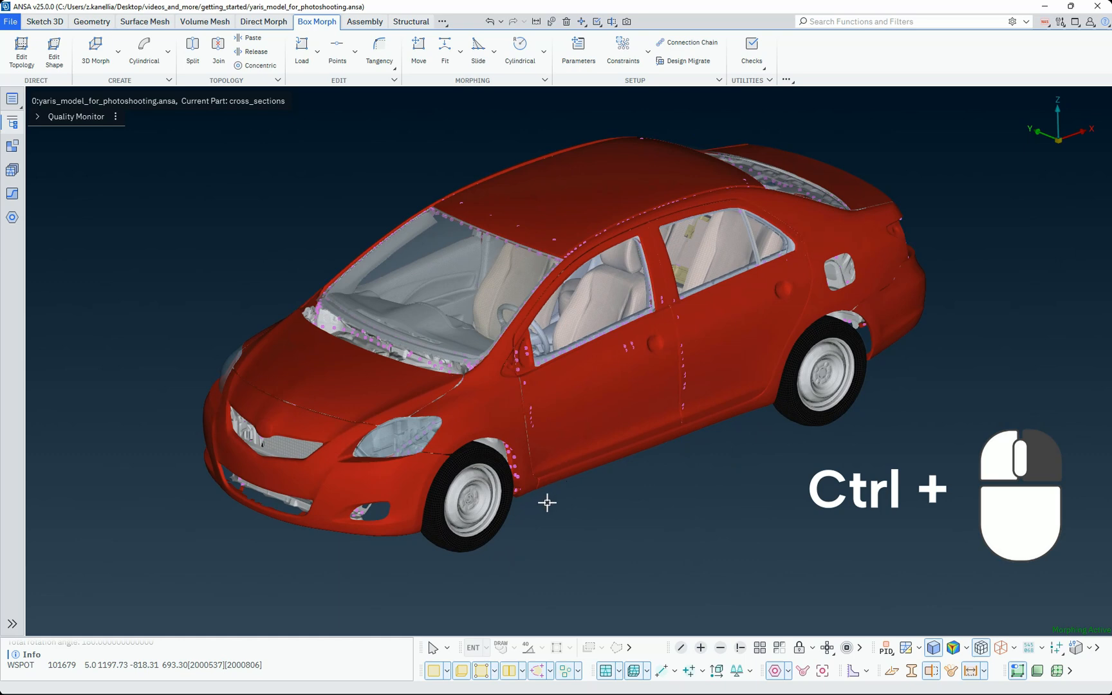
{"action": "left_click_drag", "start_coordinate": [547, 509], "coordinate": [541, 548], "text": "ctrl"}
{"action": "left_click_drag", "start_coordinate": [538, 494], "coordinate": [522, 276], "text": "ctrl"}
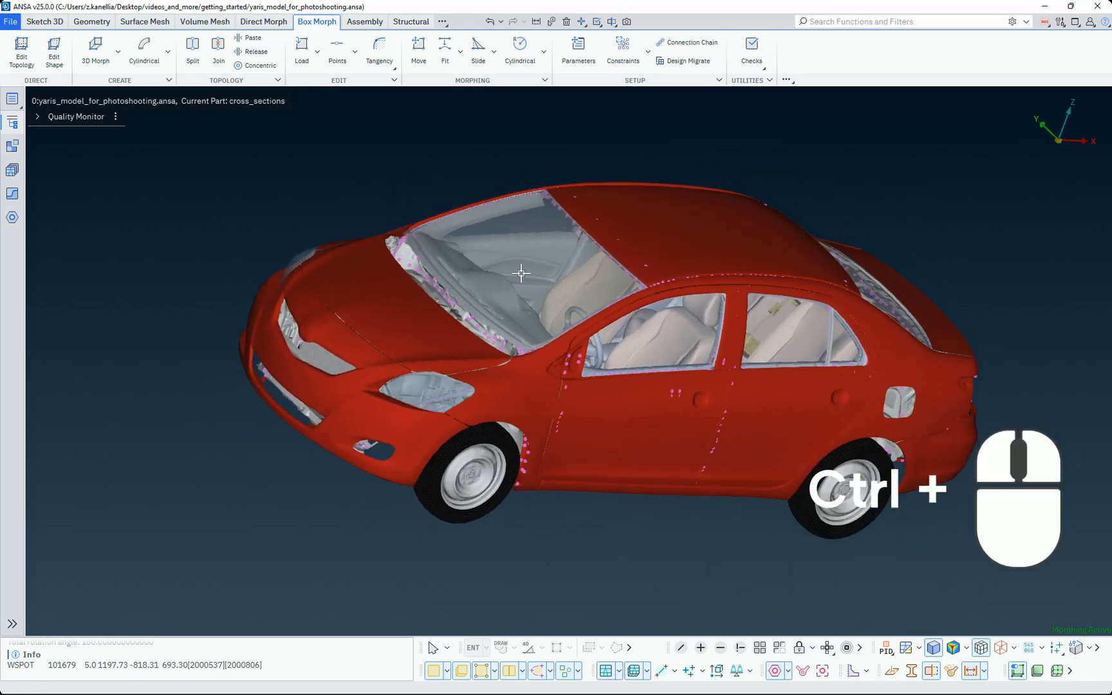
{"action": "left_click_drag", "start_coordinate": [970, 513], "coordinate": [889, 524], "text": "ctrl"}
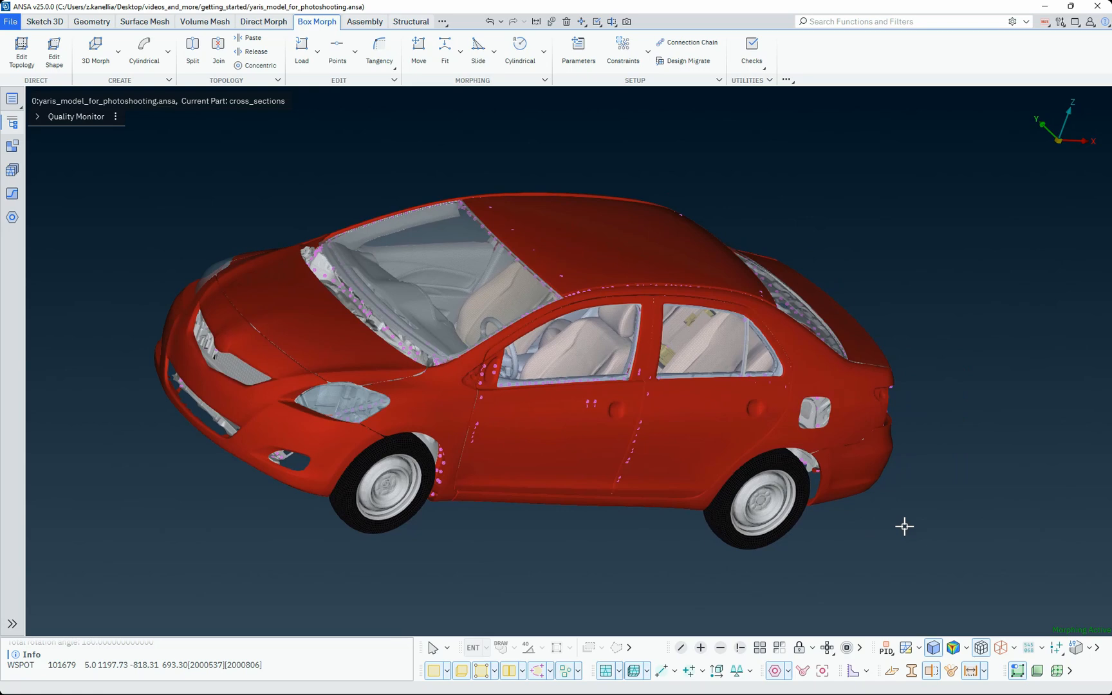
Switch the car through the preset views, including the side view, and return to the isometric view.
{"action": "key", "text": "F1"}
{"action": "key", "text": "F3"}
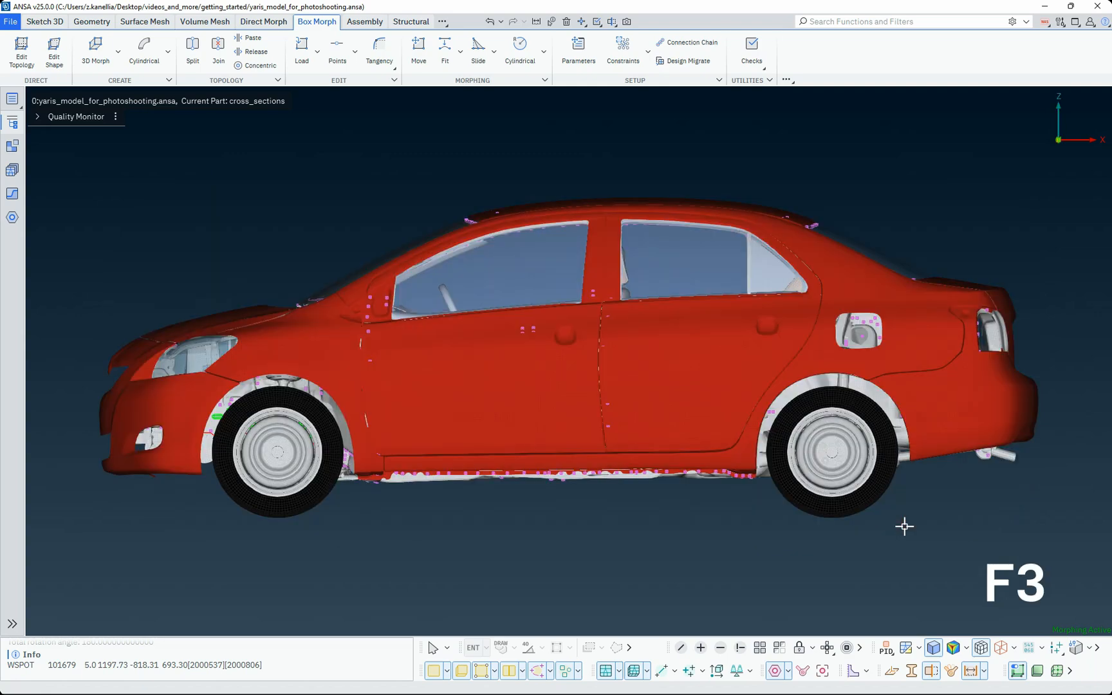
{"action": "key", "text": "F10"}
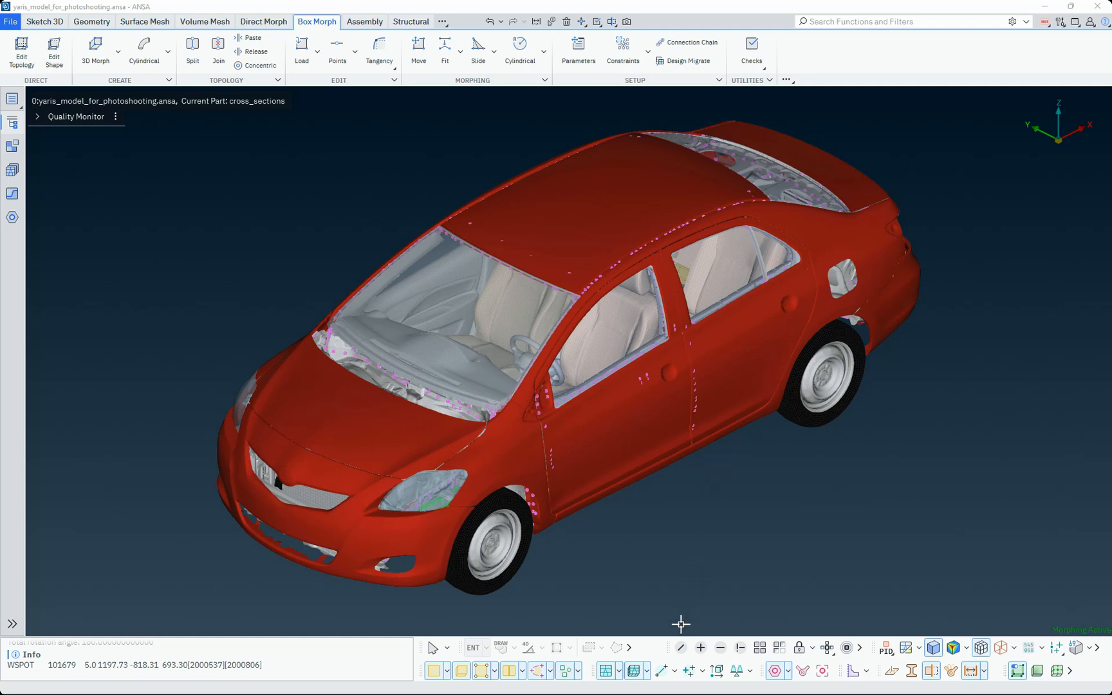
Start the Not visibility function and set its entity selection mode to Entities from nodes.
{"action": "left_click", "coordinate": [741, 648]}
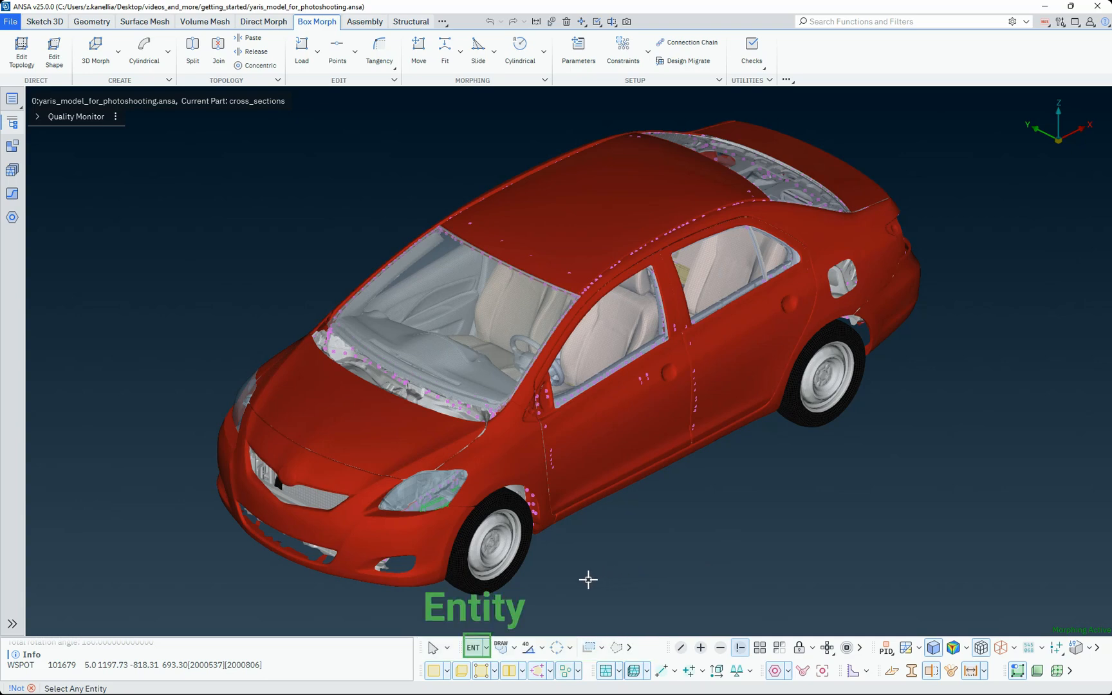
{"action": "left_click", "coordinate": [487, 648]}
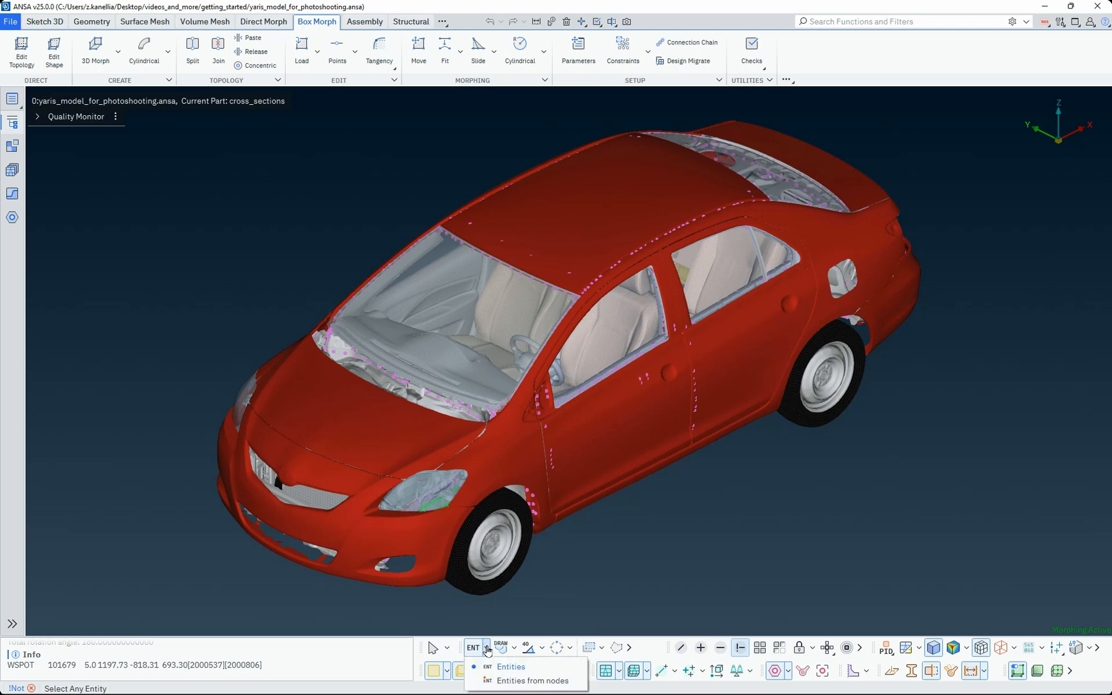
{"action": "left_click", "coordinate": [487, 648]}
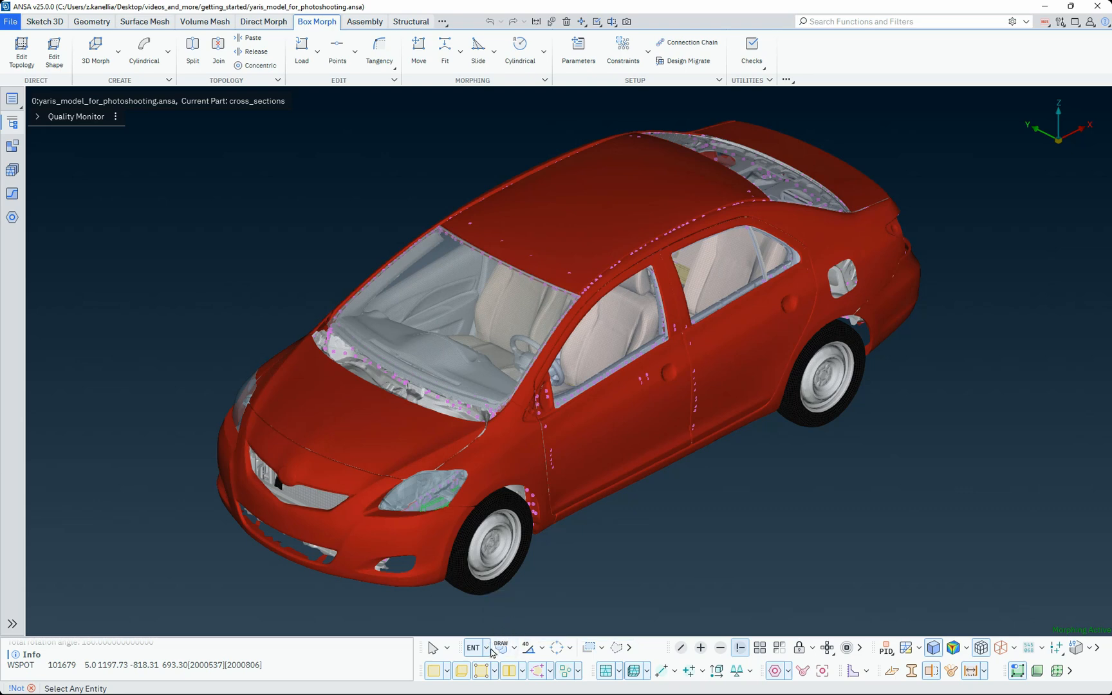
{"action": "left_click", "coordinate": [488, 649]}
{"action": "left_click", "coordinate": [494, 679]}
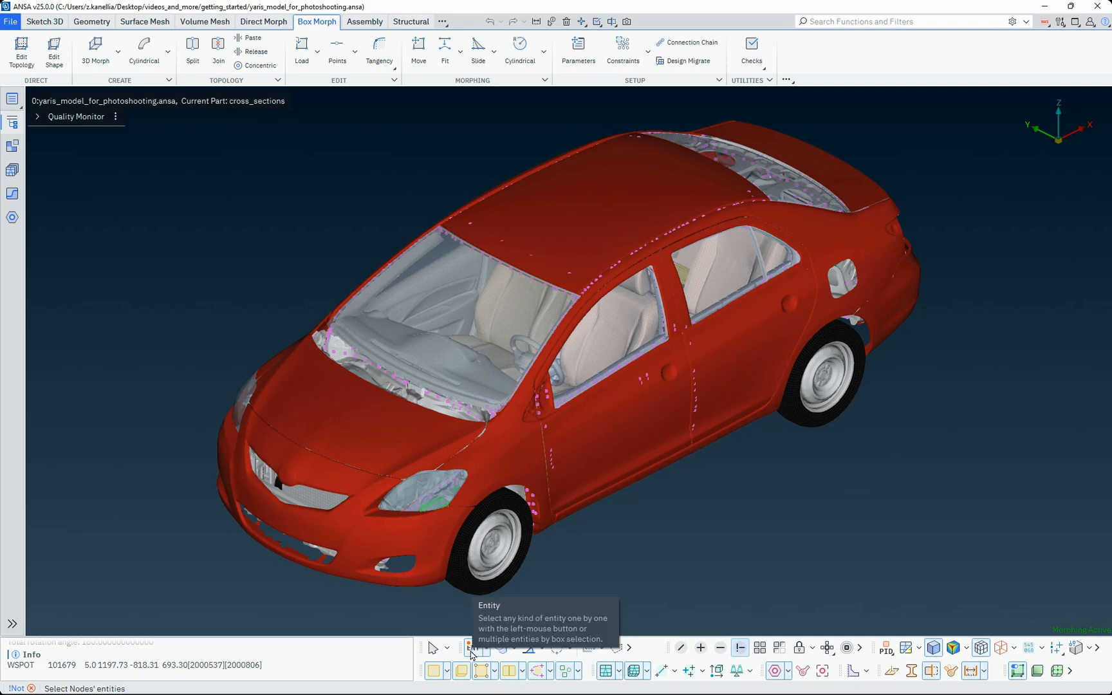
View the bounds offered for PID Region selection, and activate feature area selection by Angle at 60 degrees.
{"action": "left_click", "coordinate": [513, 649]}
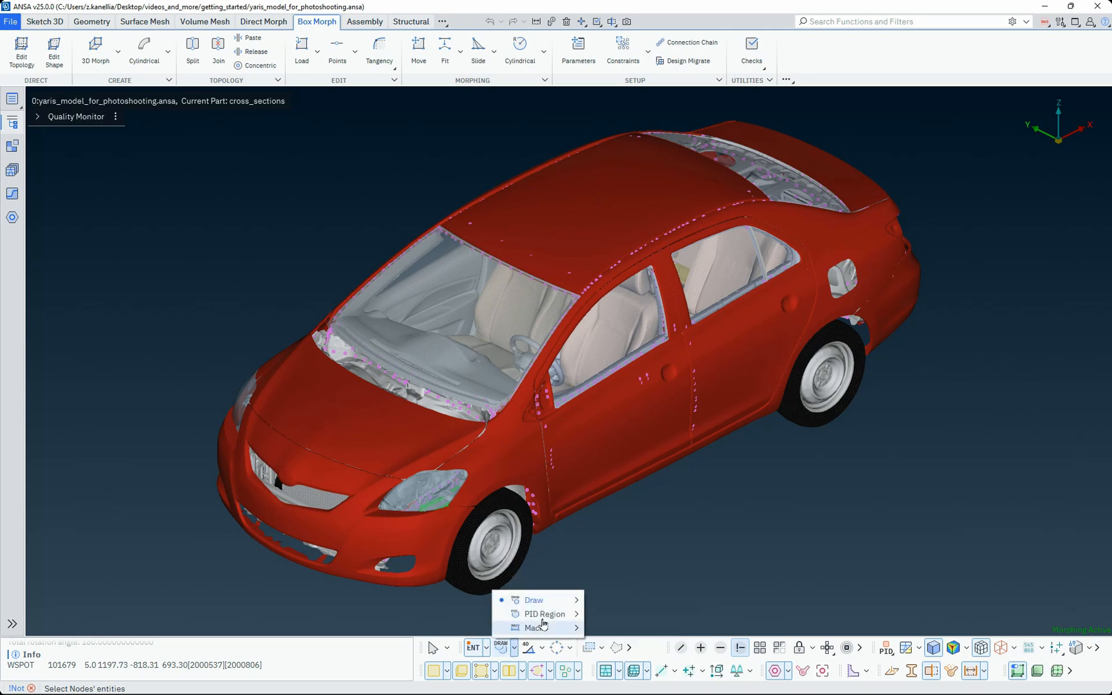
{"action": "mouse_move", "coordinate": [552, 604]}
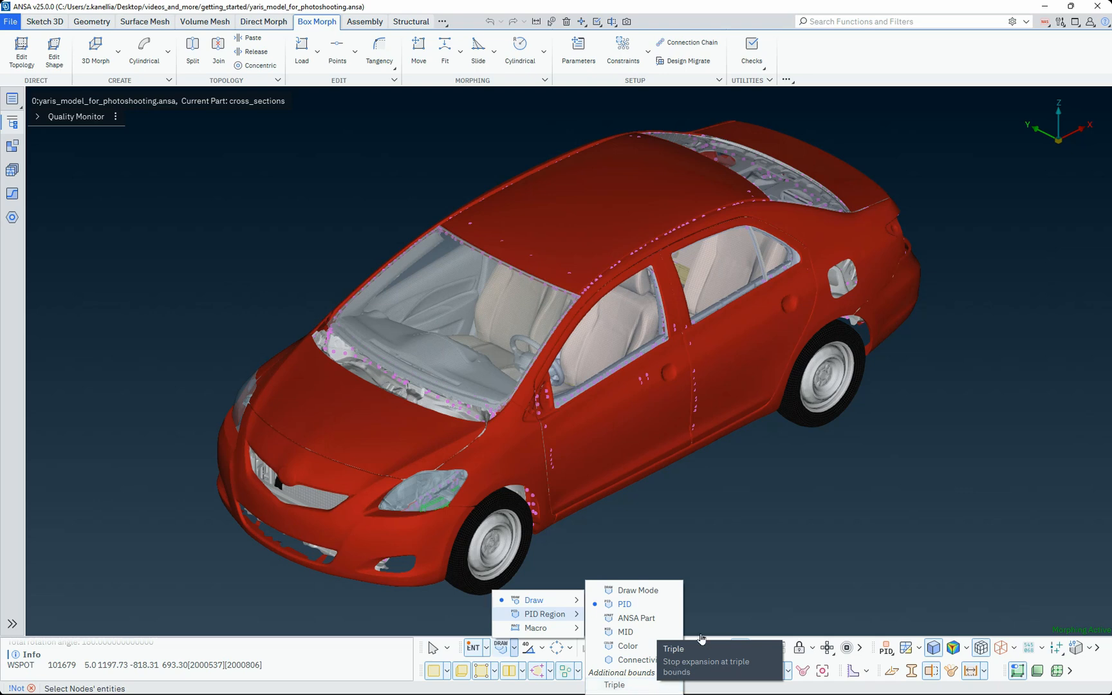
{"action": "left_click", "coordinate": [531, 646]}
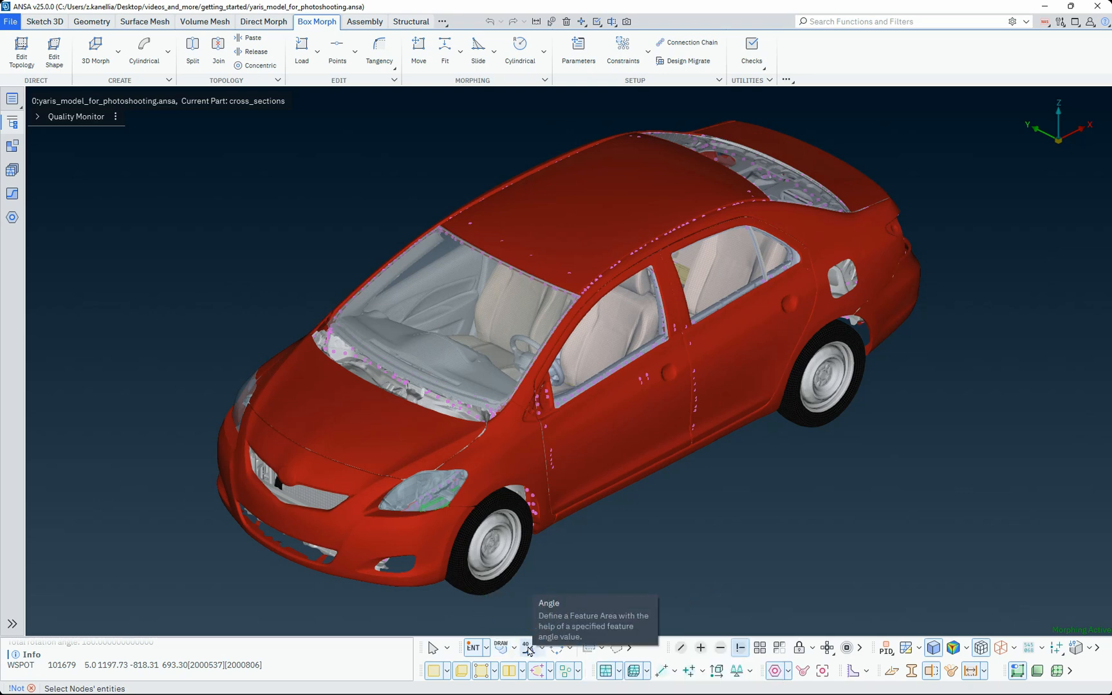
{"action": "scroll", "coordinate": [528, 650], "scroll_direction": "up", "scroll_amount": 1}
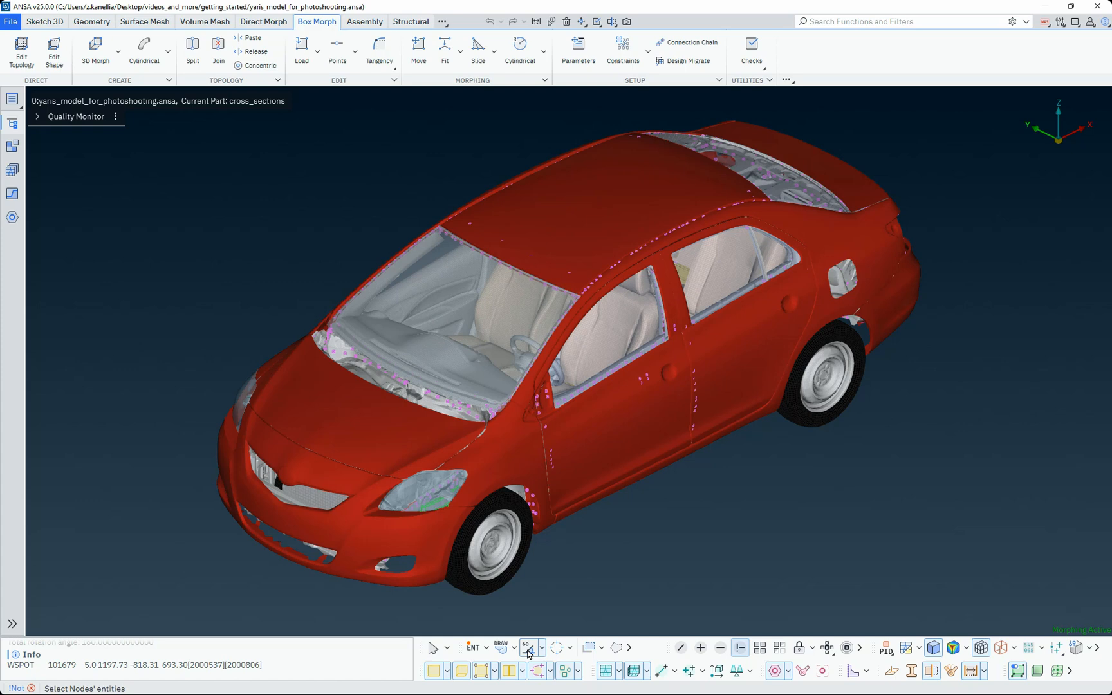
{"action": "left_click", "coordinate": [543, 647]}
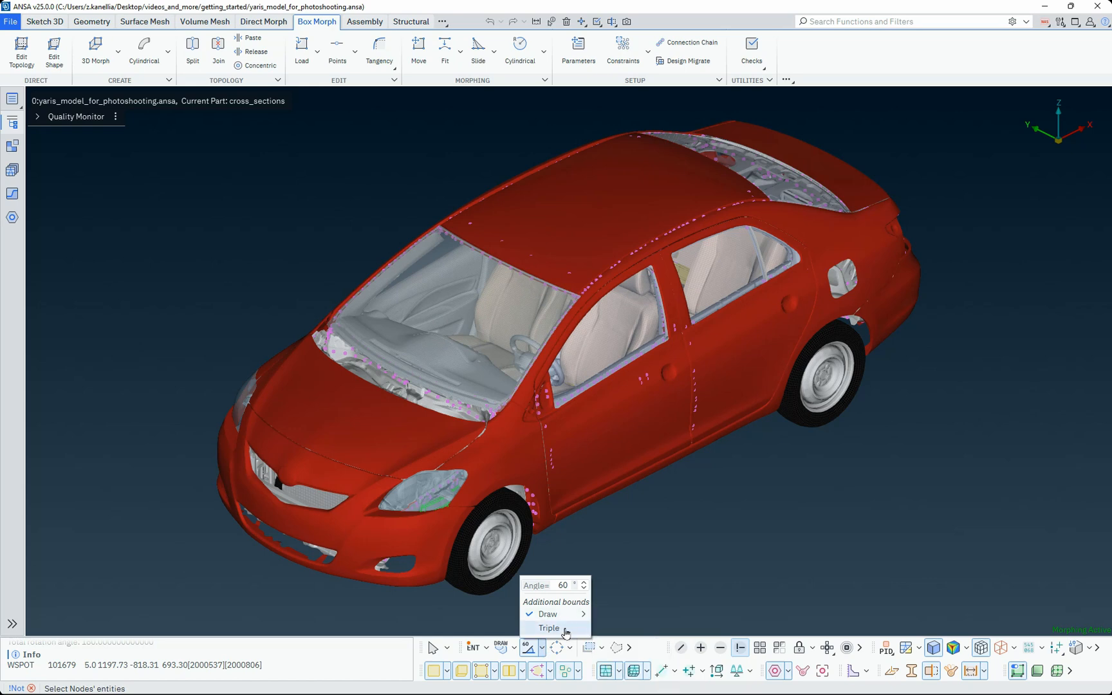
{"action": "left_click", "coordinate": [638, 602]}
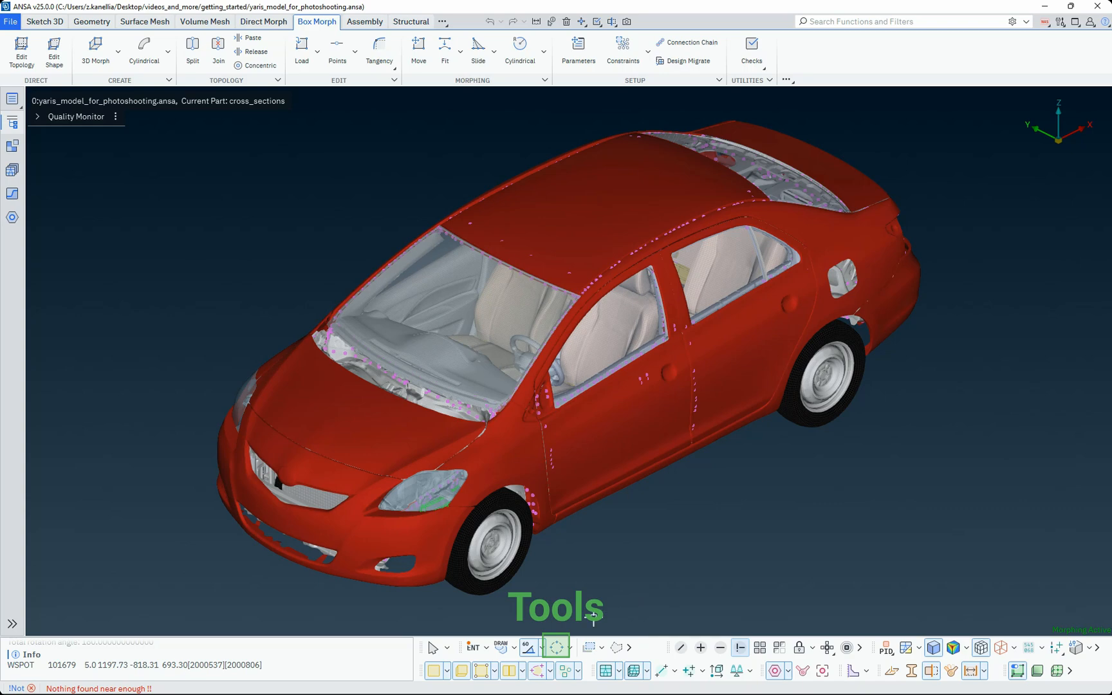
View the available loop and path selection tools: Loop, Opposite, Path and Opposite Path.
{"action": "left_click", "coordinate": [570, 650]}
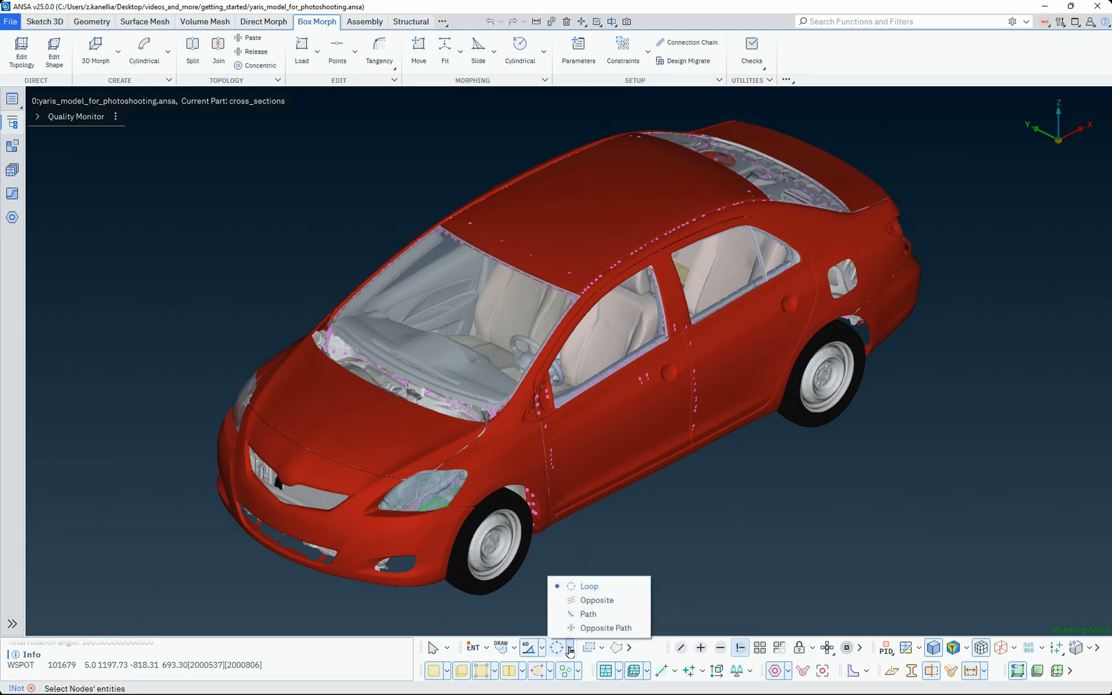
{"action": "left_click", "coordinate": [570, 650]}
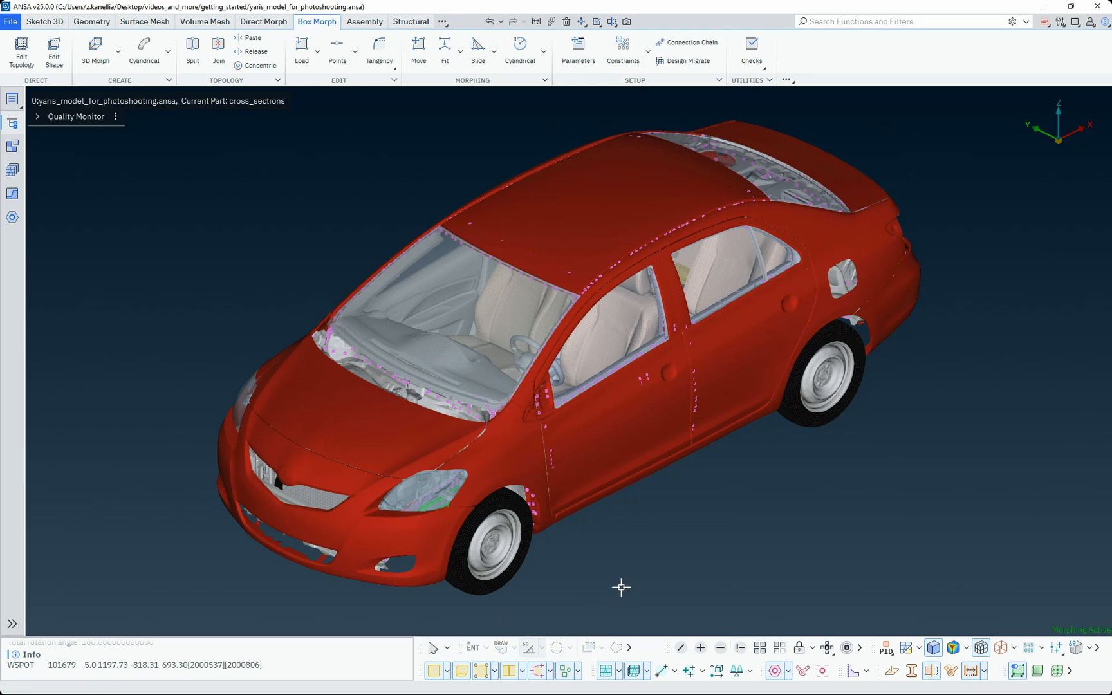
Expand the Database browser and switch the visibility of the SHELL elements off and back on.
{"action": "left_click", "coordinate": [12, 624]}
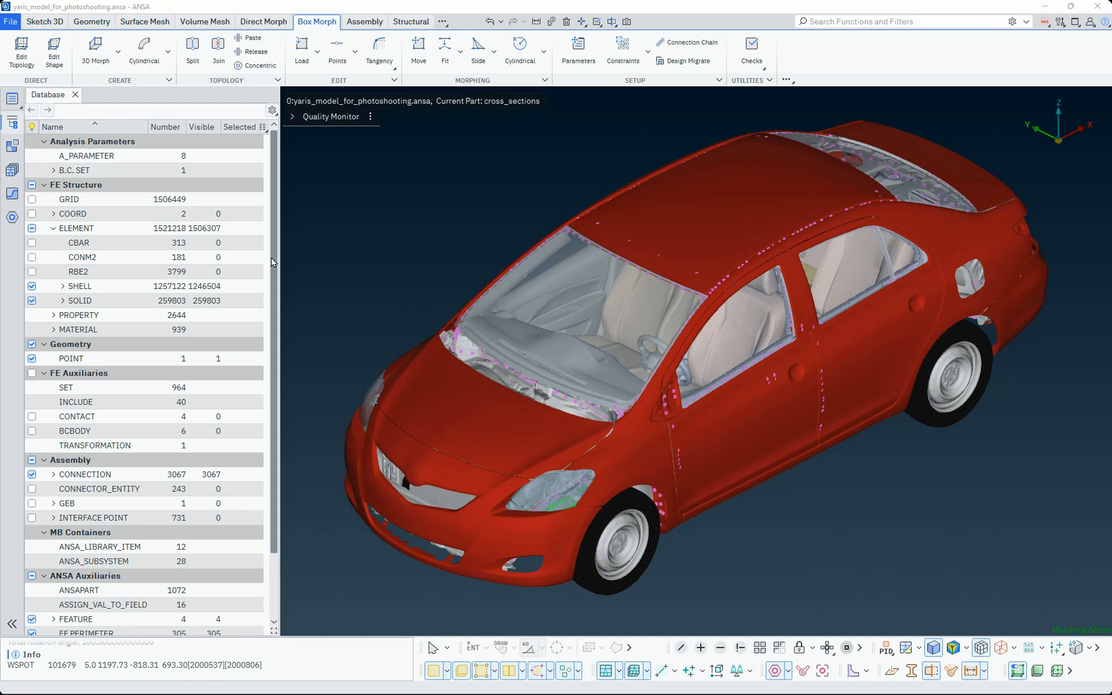
{"action": "left_click", "coordinate": [33, 286]}
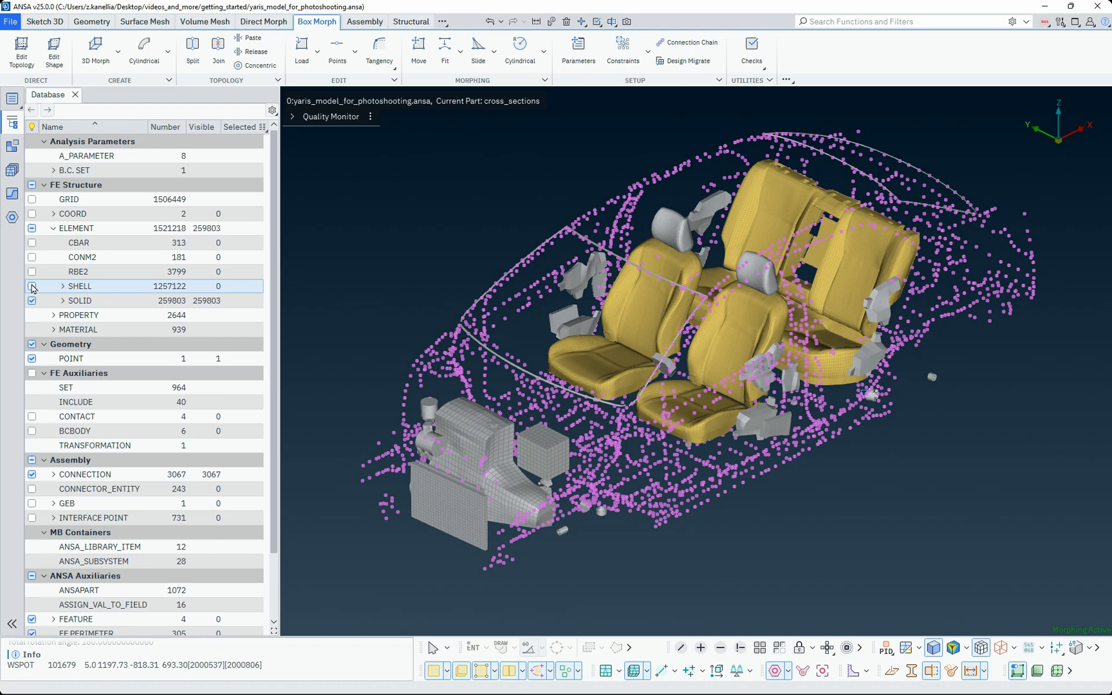
{"action": "left_click", "coordinate": [33, 286]}
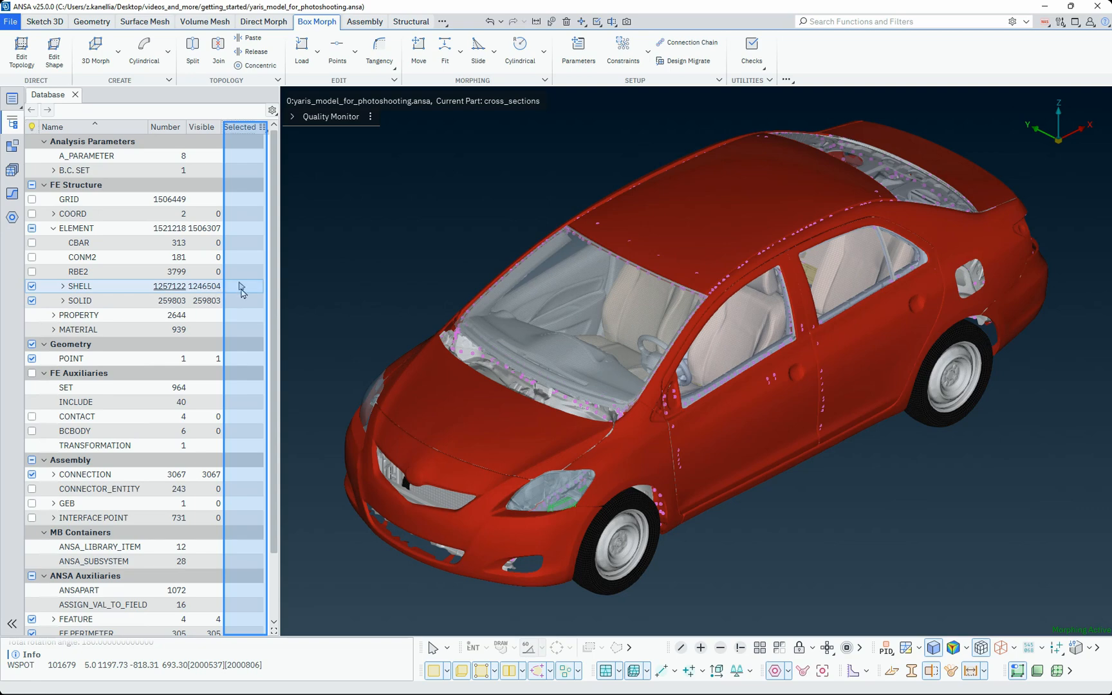
Box-select SHELL elements on the car's hood through the Database's selection column, and release the selection.
{"action": "left_click", "coordinate": [241, 290]}
{"action": "left_click_drag", "start_coordinate": [447, 388], "coordinate": [500, 421]}
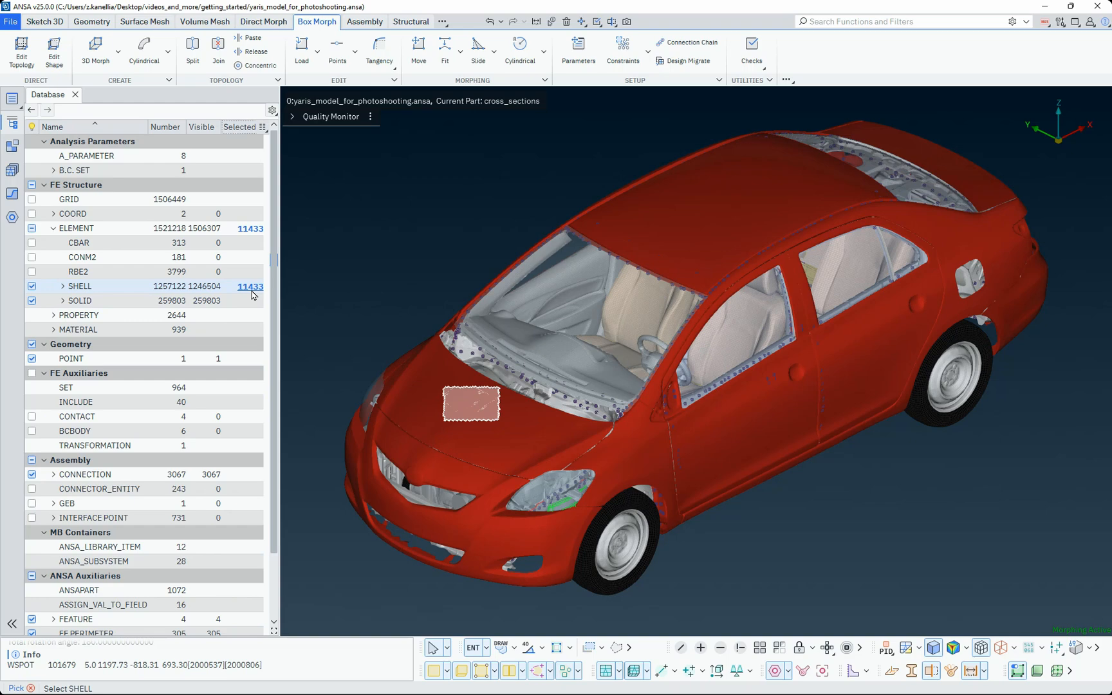
{"action": "key", "text": "Escape"}
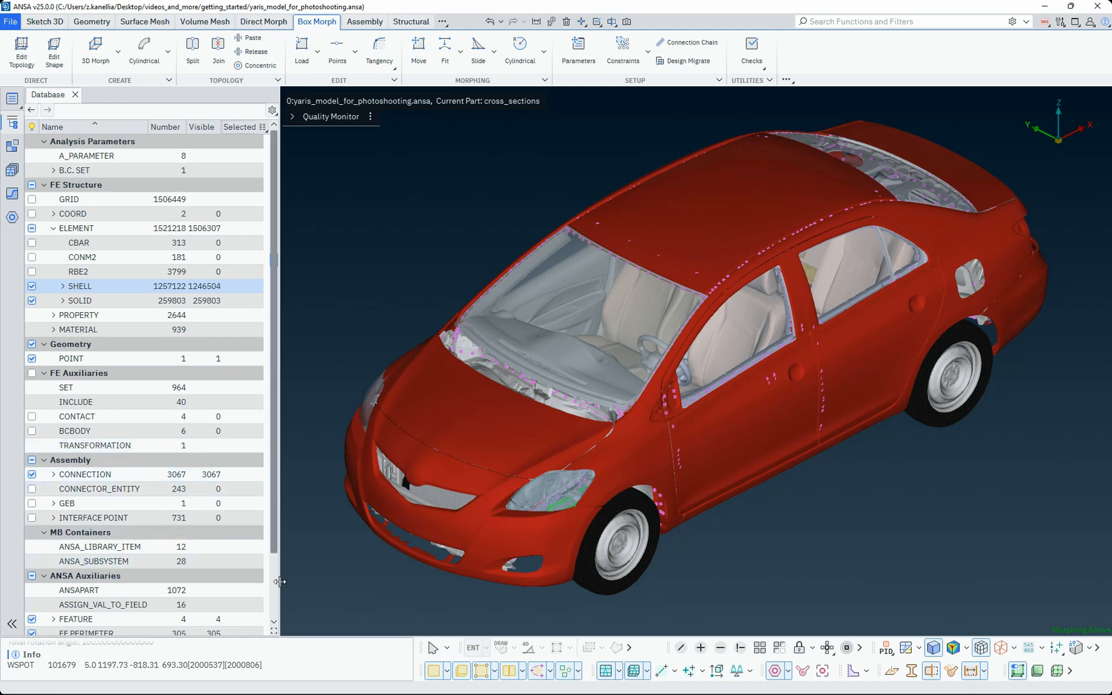
{"action": "scroll", "coordinate": [250, 584], "scroll_direction": "down", "scroll_amount": 2}
{"action": "scroll", "coordinate": [251, 584], "scroll_direction": "up", "scroll_amount": 2}
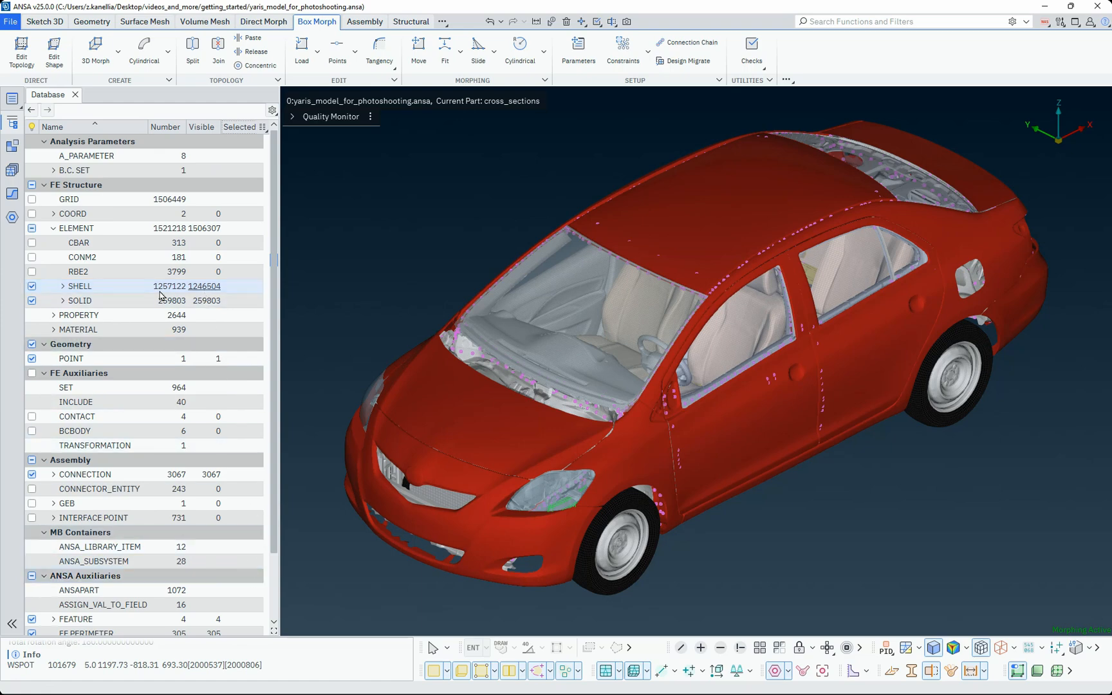
Expand the SHELL types in the Database and view the actions available for the visible CTRIA3 elements.
{"action": "left_click", "coordinate": [63, 286]}
{"action": "left_click", "coordinate": [106, 288]}
{"action": "right_click", "coordinate": [219, 317]}
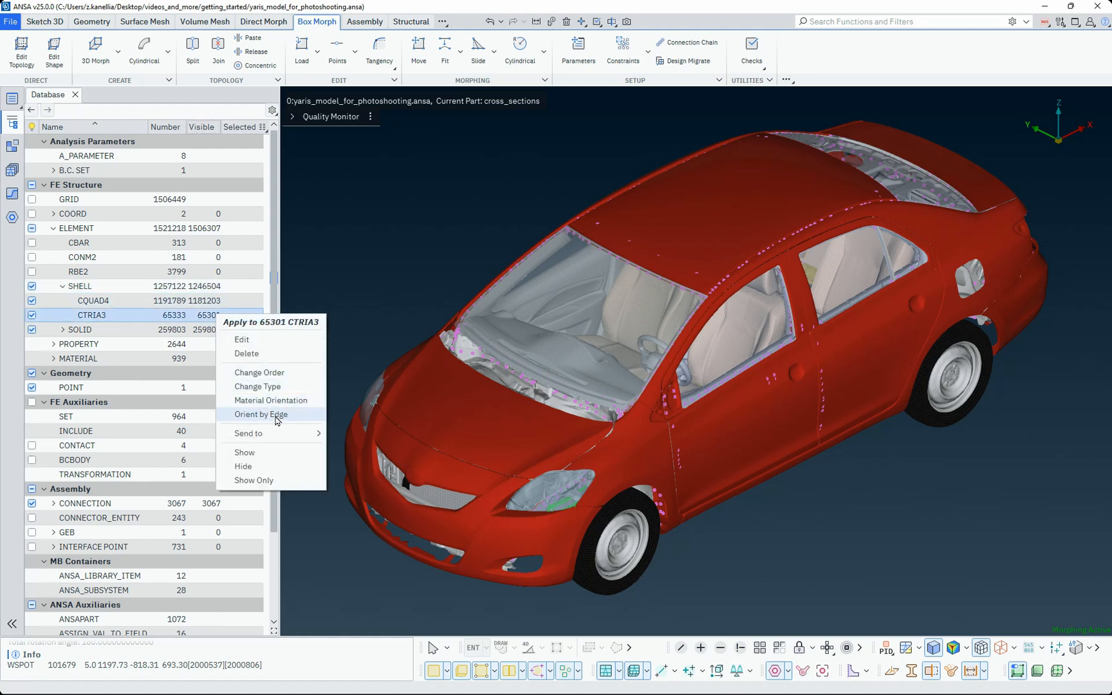
{"action": "left_click", "coordinate": [350, 339]}
Box-select only the CTRIA3 elements on the car's hood and view the actions that can be applied to them.
{"action": "left_click", "coordinate": [248, 320]}
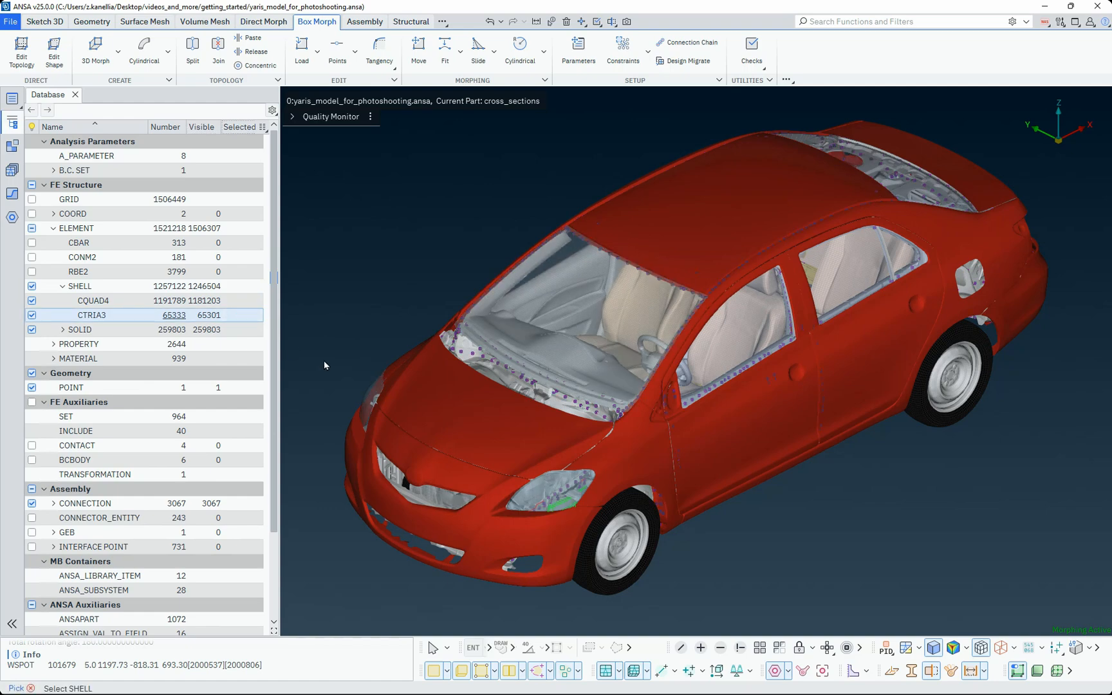
{"action": "left_click_drag", "start_coordinate": [431, 396], "coordinate": [483, 432]}
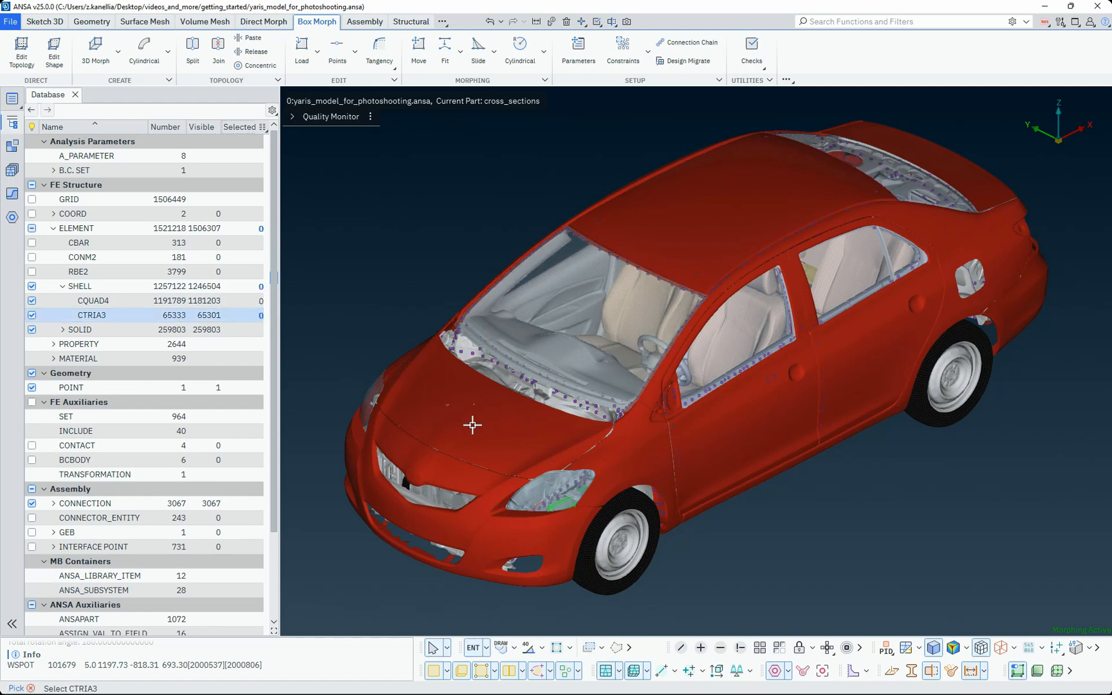
{"action": "right_click", "coordinate": [454, 415]}
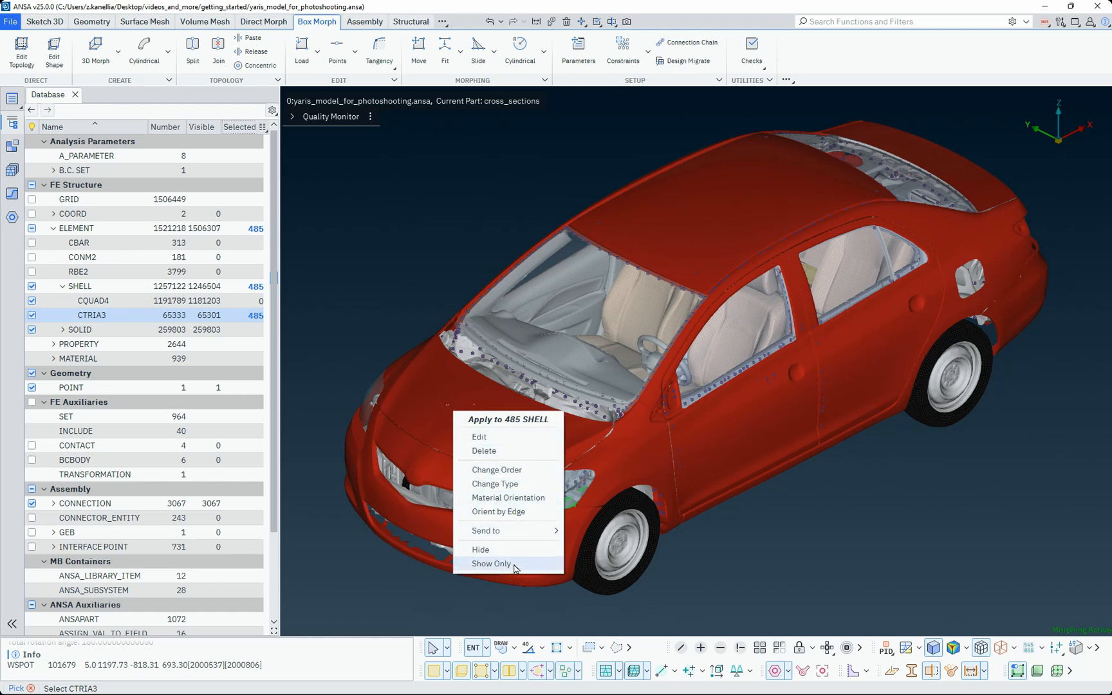
{"action": "left_click", "coordinate": [375, 295]}
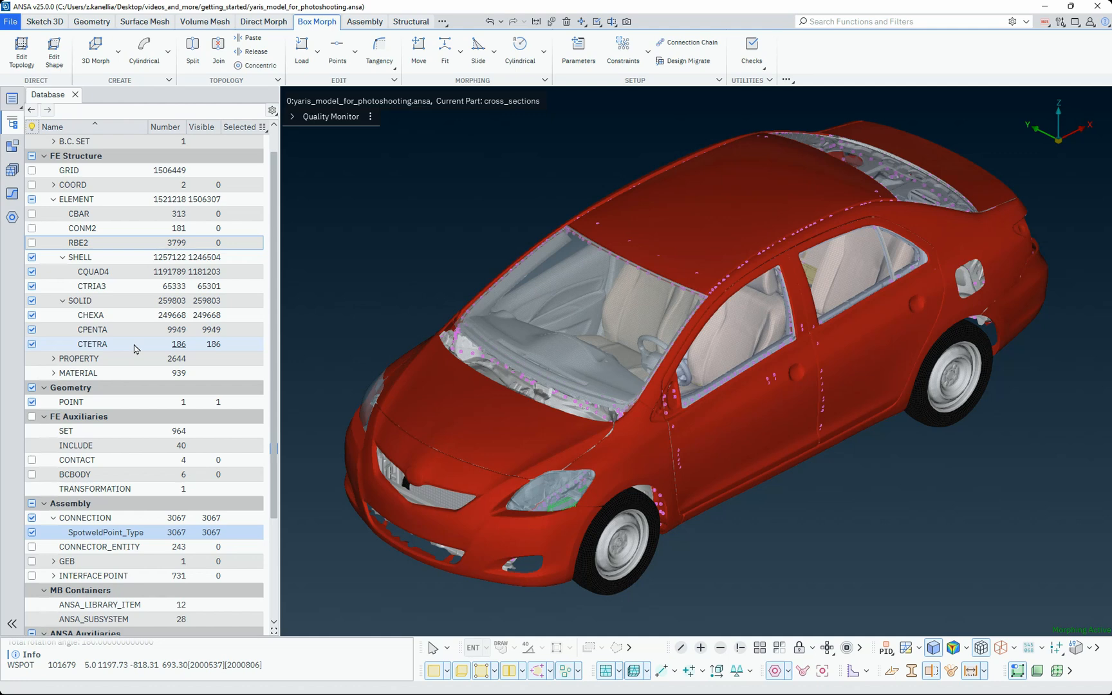
Open the list of CPENTA elements, select eight individual entries between Ids 2258678 and 2258457, and clear the selection.
{"action": "double_click", "coordinate": [135, 345]}
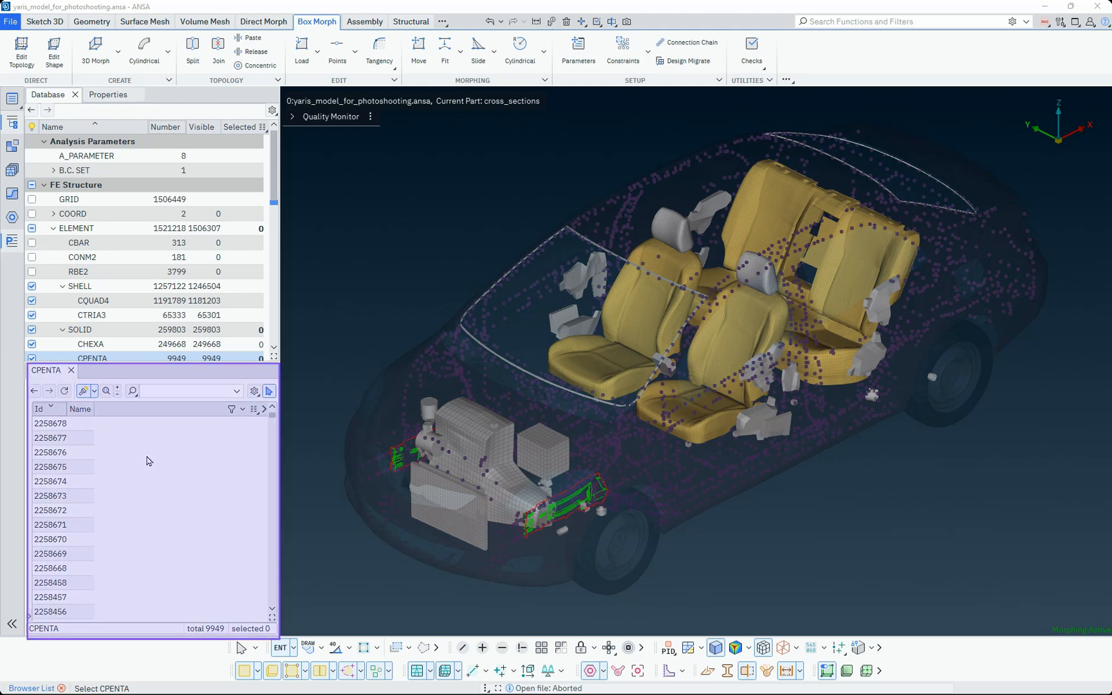
{"action": "left_click", "coordinate": [86, 426]}
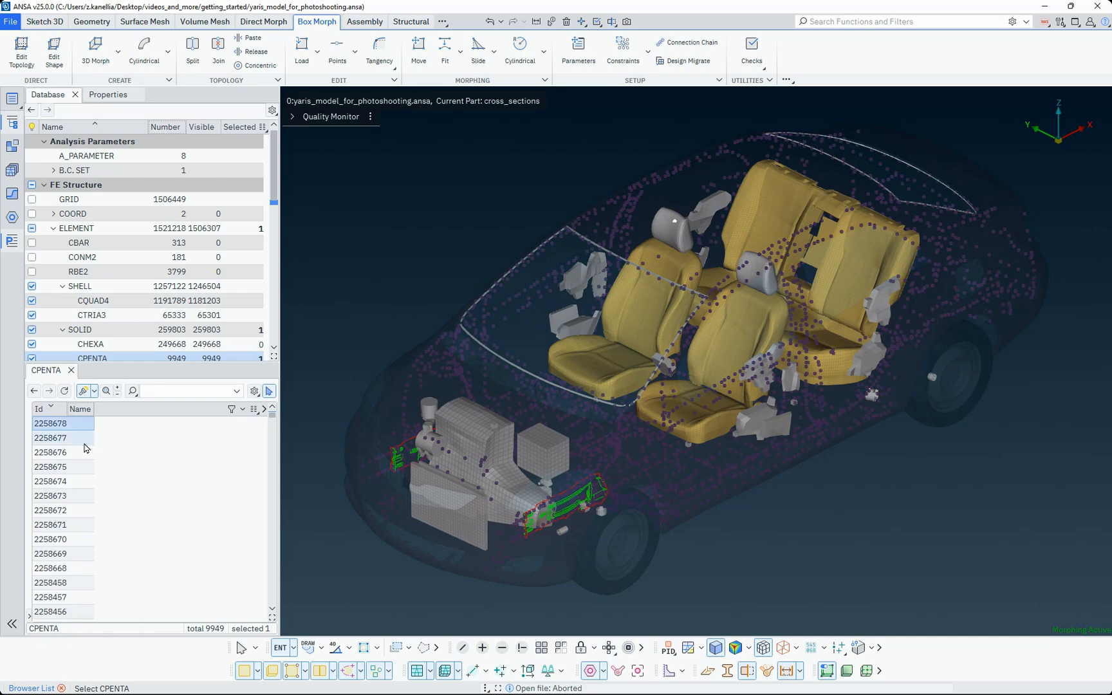
{"action": "left_click", "coordinate": [83, 438], "text": "ctrl"}
{"action": "left_click", "coordinate": [82, 466], "text": "ctrl"}
{"action": "left_click", "coordinate": [83, 496], "text": "ctrl"}
{"action": "left_click", "coordinate": [81, 525], "text": "ctrl"}
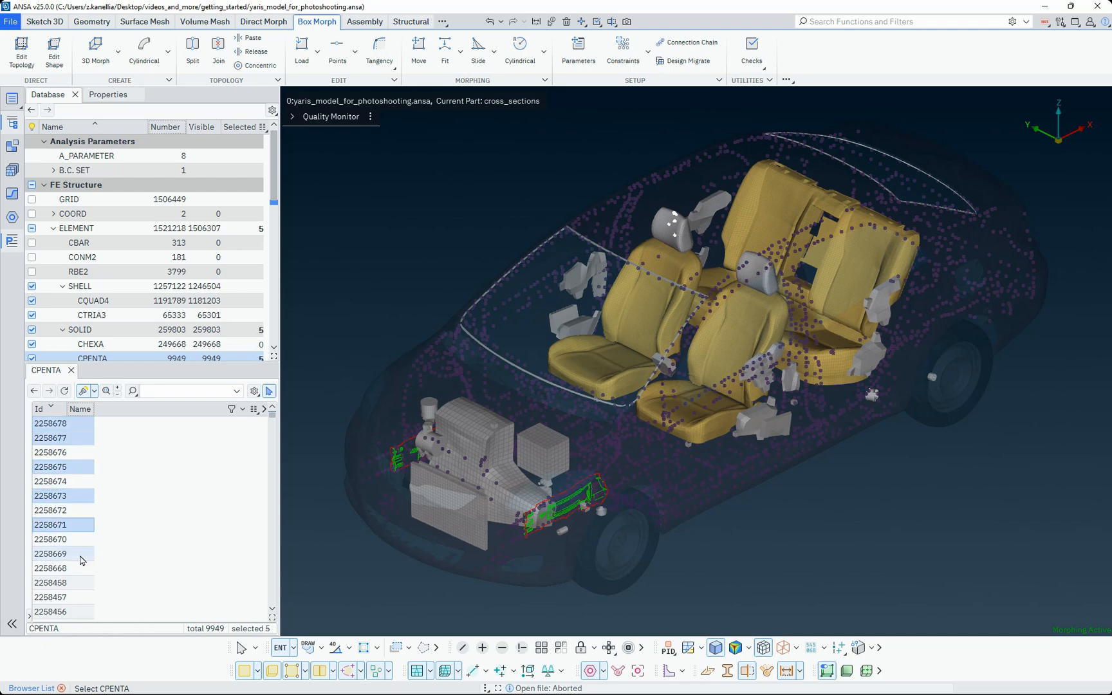
{"action": "left_click", "coordinate": [81, 554], "text": "ctrl"}
{"action": "left_click", "coordinate": [82, 583], "text": "ctrl"}
{"action": "left_click", "coordinate": [82, 597], "text": "ctrl"}
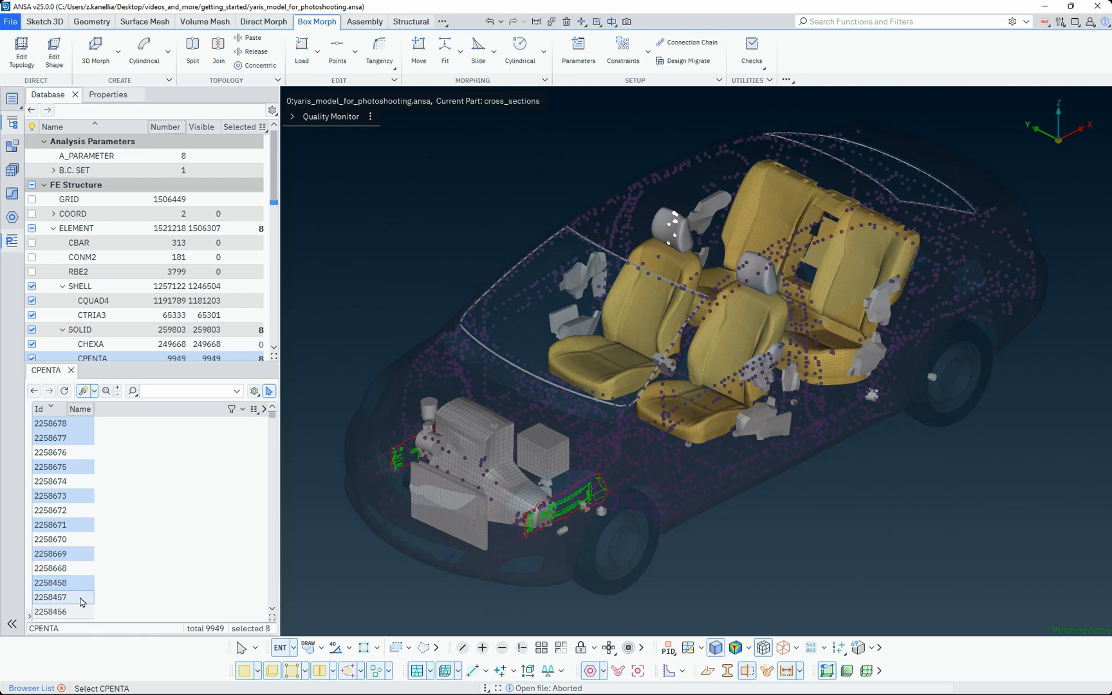
{"action": "left_click", "coordinate": [129, 556]}
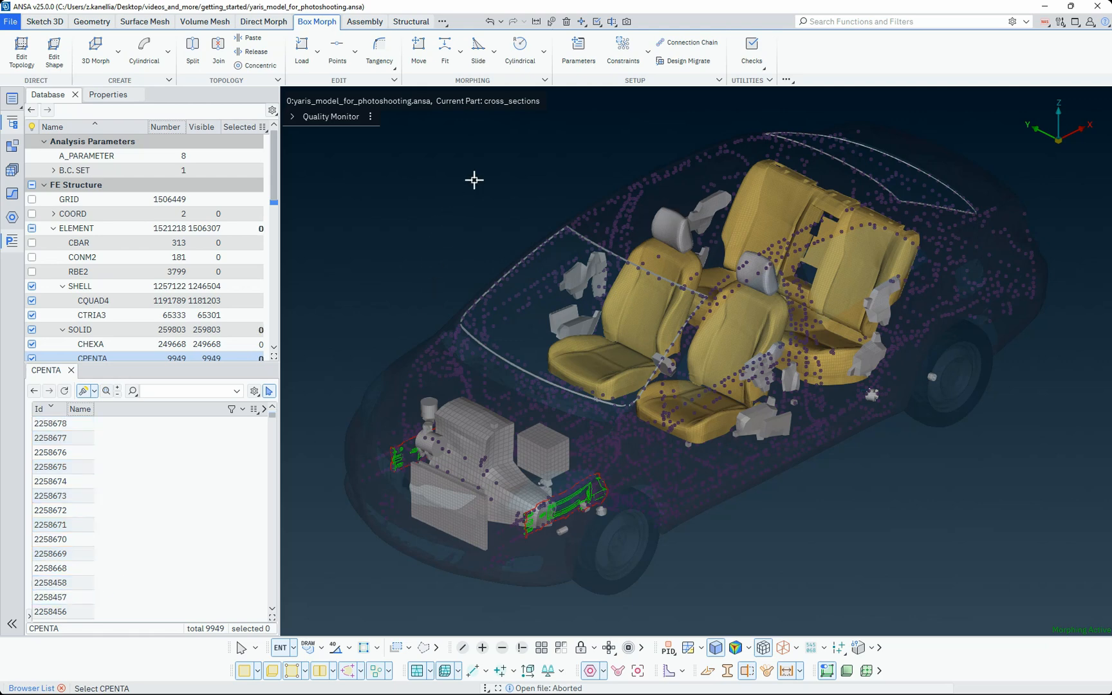
Box-select CPENTA elements around the front seat in the model, and clear the selection from the list.
{"action": "left_click_drag", "start_coordinate": [475, 180], "coordinate": [674, 311]}
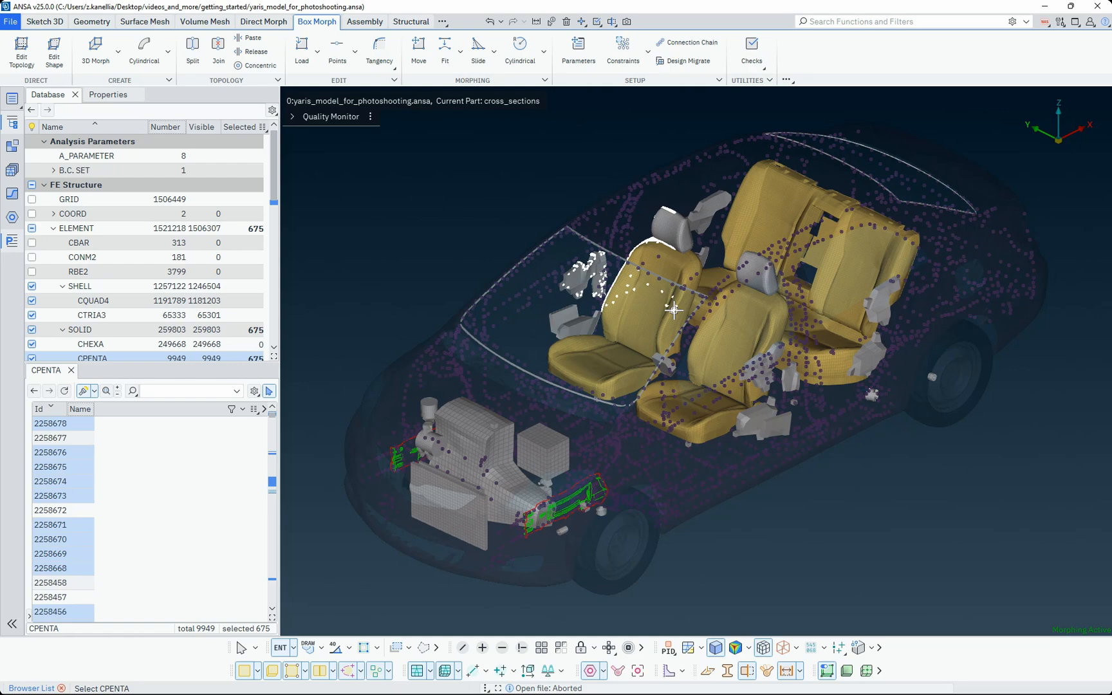
{"action": "left_click", "coordinate": [205, 455]}
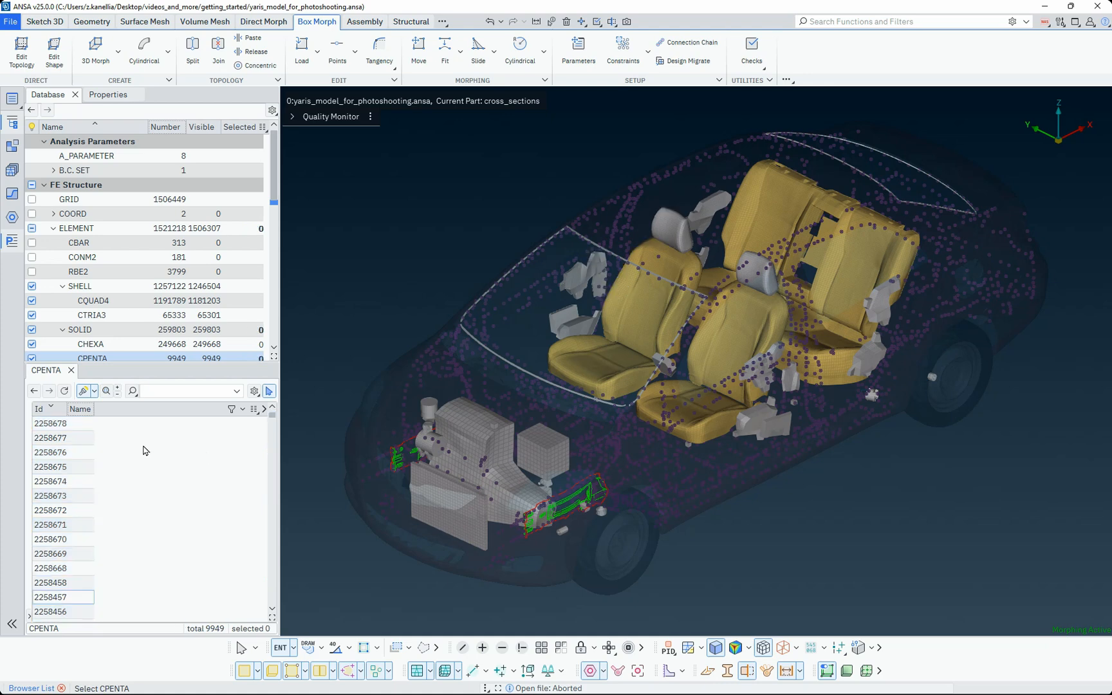
Sort the CPENTA list by Id in ascending and descending order, and finally by Name.
{"action": "left_click", "coordinate": [53, 417]}
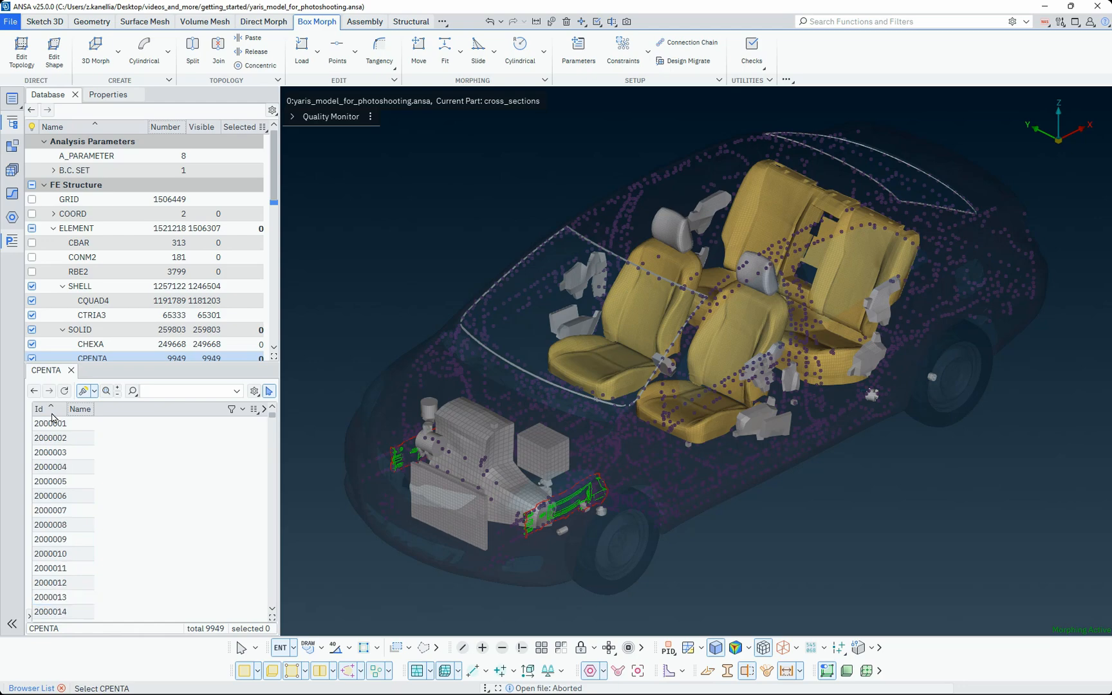
{"action": "left_click", "coordinate": [54, 417]}
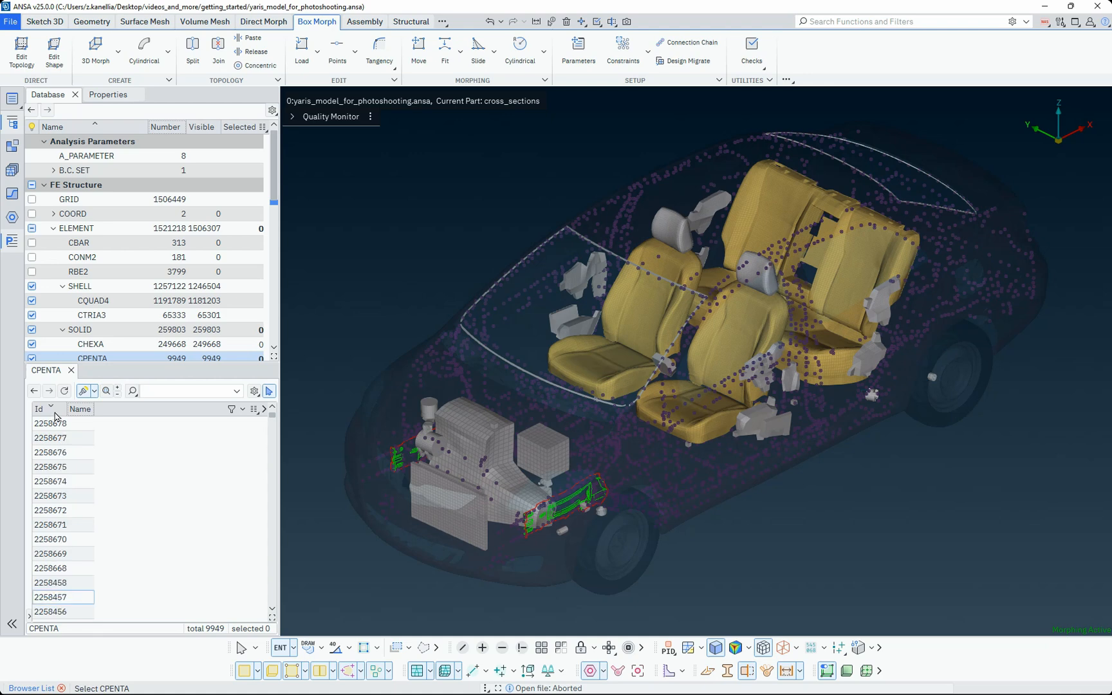
{"action": "left_click", "coordinate": [61, 414]}
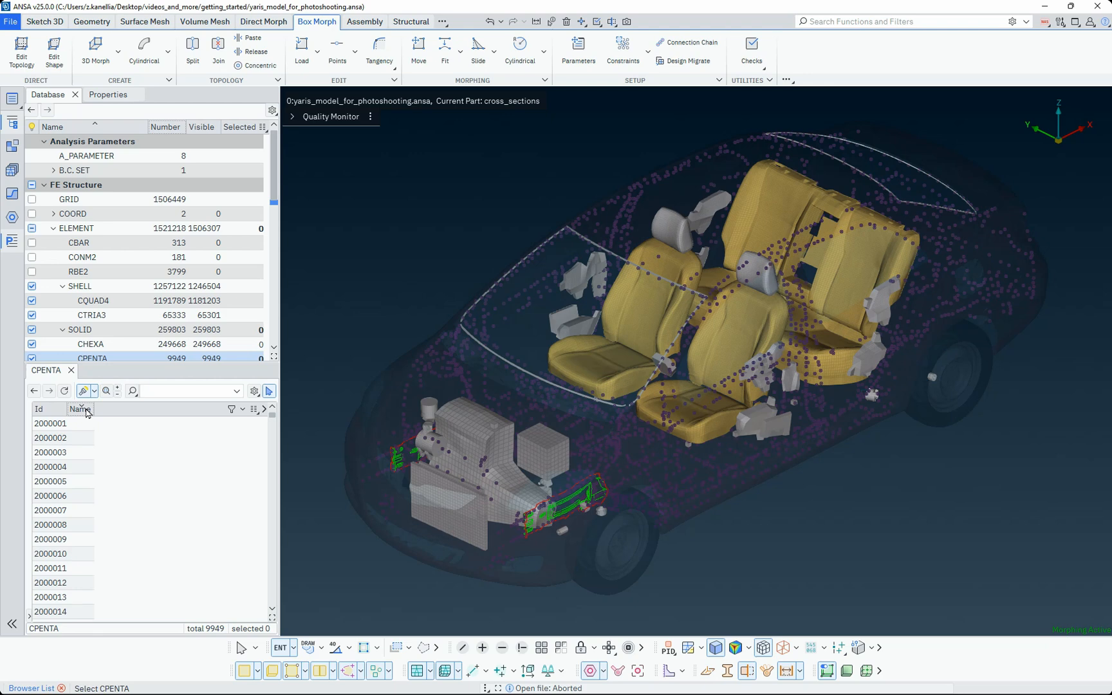
Add the Part and Include columns to the CPENTA list.
{"action": "left_click", "coordinate": [254, 408]}
{"action": "left_click", "coordinate": [269, 481]}
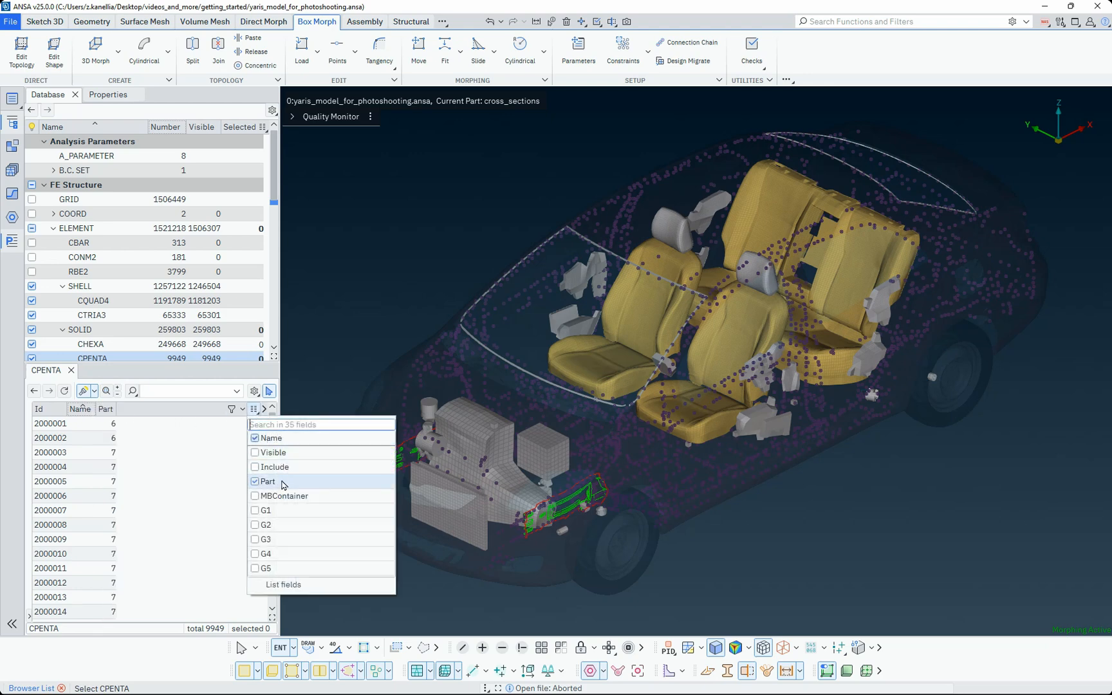
{"action": "left_click", "coordinate": [255, 466]}
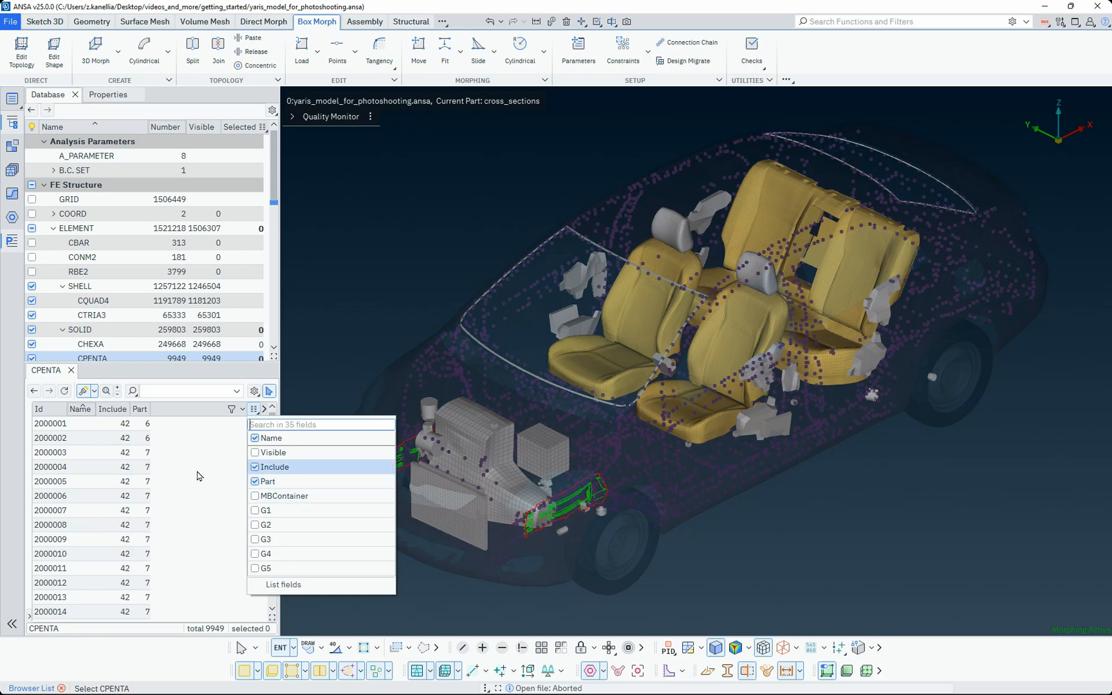
{"action": "left_click", "coordinate": [199, 476]}
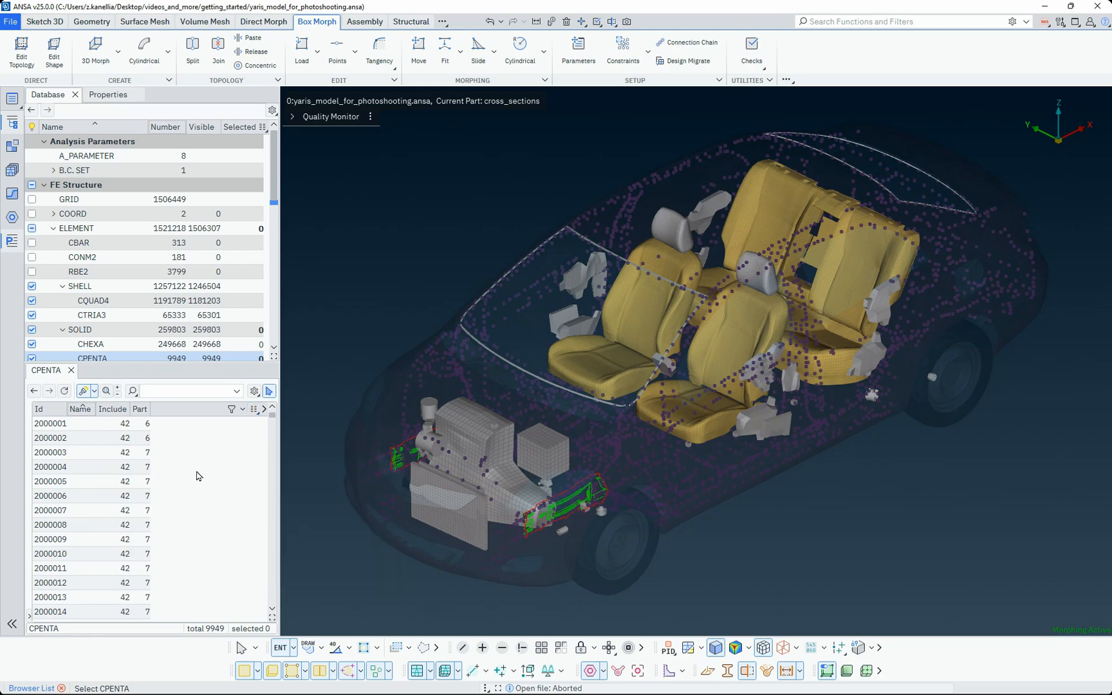
Filter the CPENTA list with the condition Id >= 200000.
{"action": "left_click", "coordinate": [147, 390]}
{"action": "type", "text": "id"}
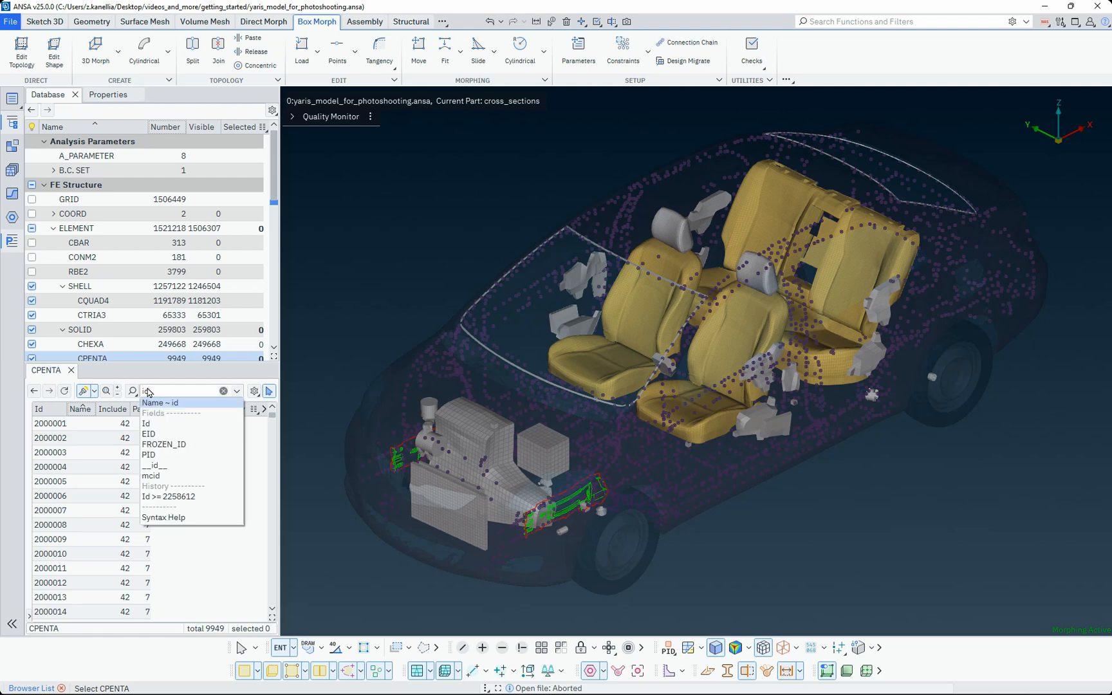
{"action": "left_click", "coordinate": [155, 423]}
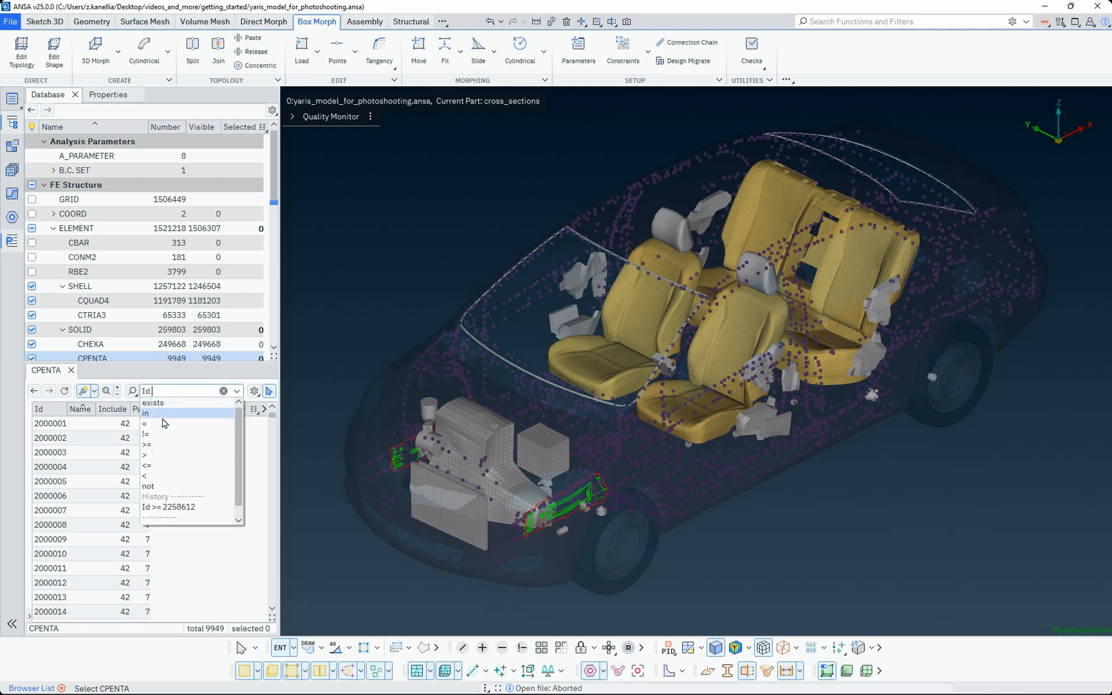
{"action": "left_click", "coordinate": [172, 446]}
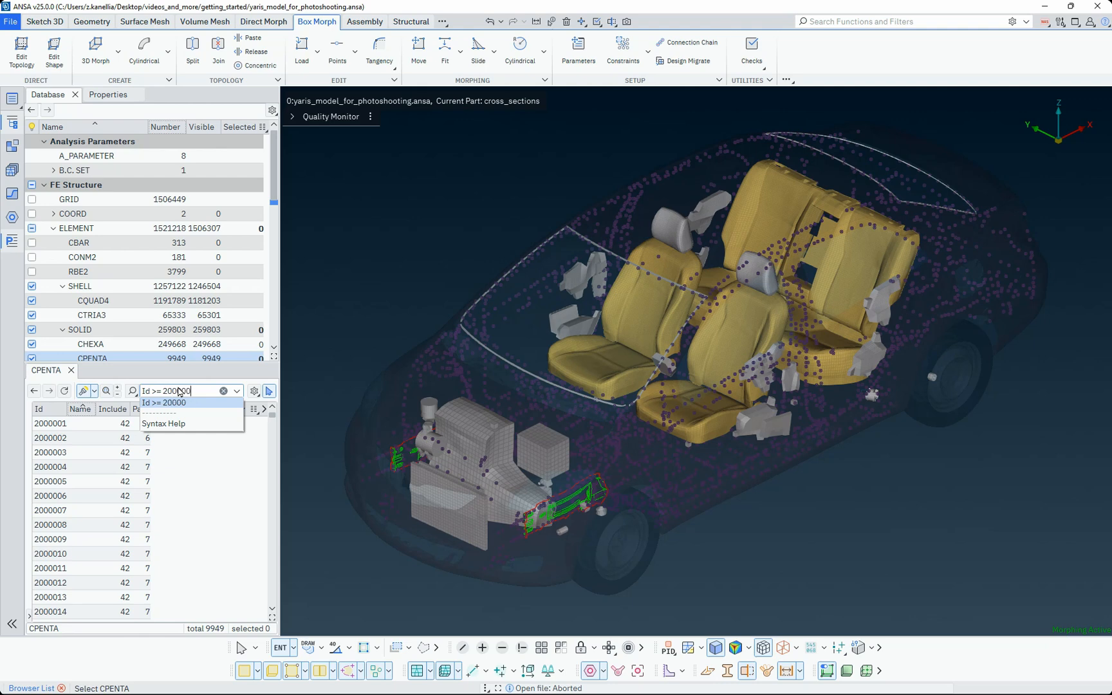
{"action": "key", "text": "Return"}
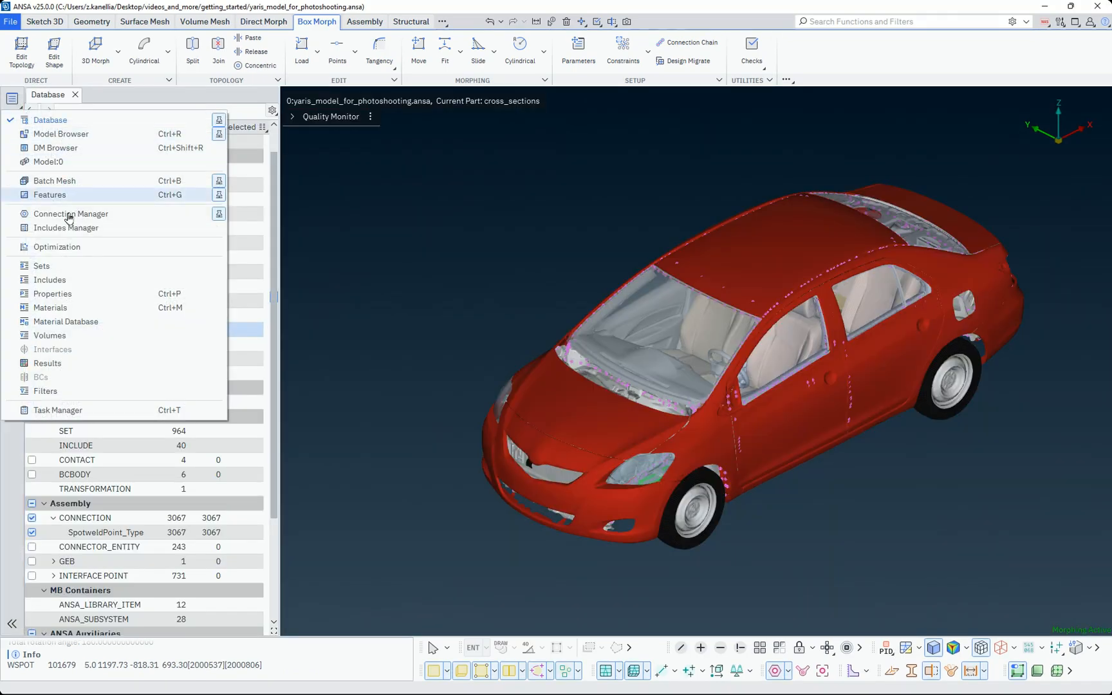
Open the Properties list and select the red body properties from 2_bumperplastic to 509_doorfrontouterR.
{"action": "left_click", "coordinate": [75, 293]}
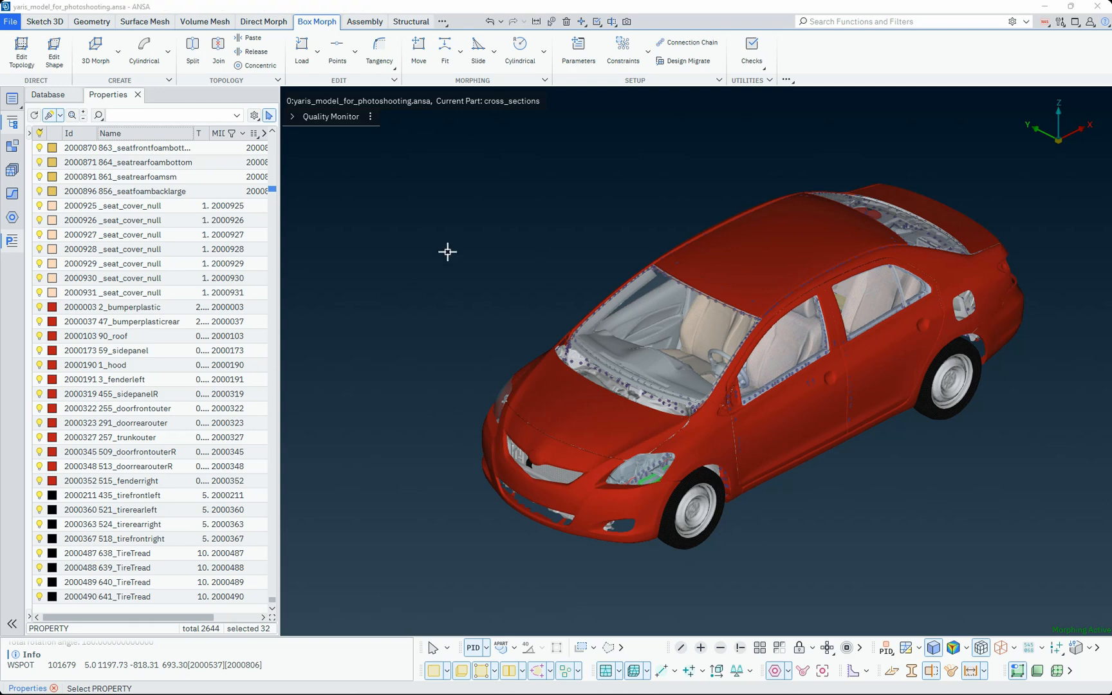
{"action": "left_click_drag", "start_coordinate": [147, 307], "coordinate": [149, 454]}
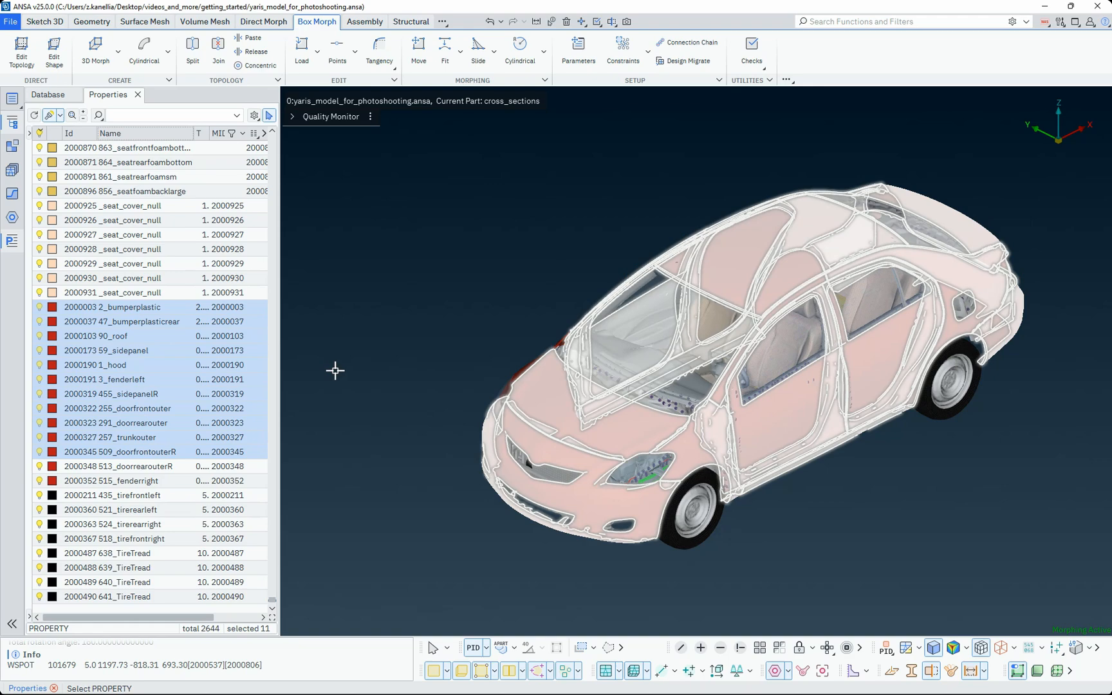
View the property card of 2_bumperplastic, close it without changes, and collapse the browser area.
{"action": "left_click", "coordinate": [203, 313]}
{"action": "double_click", "coordinate": [203, 313]}
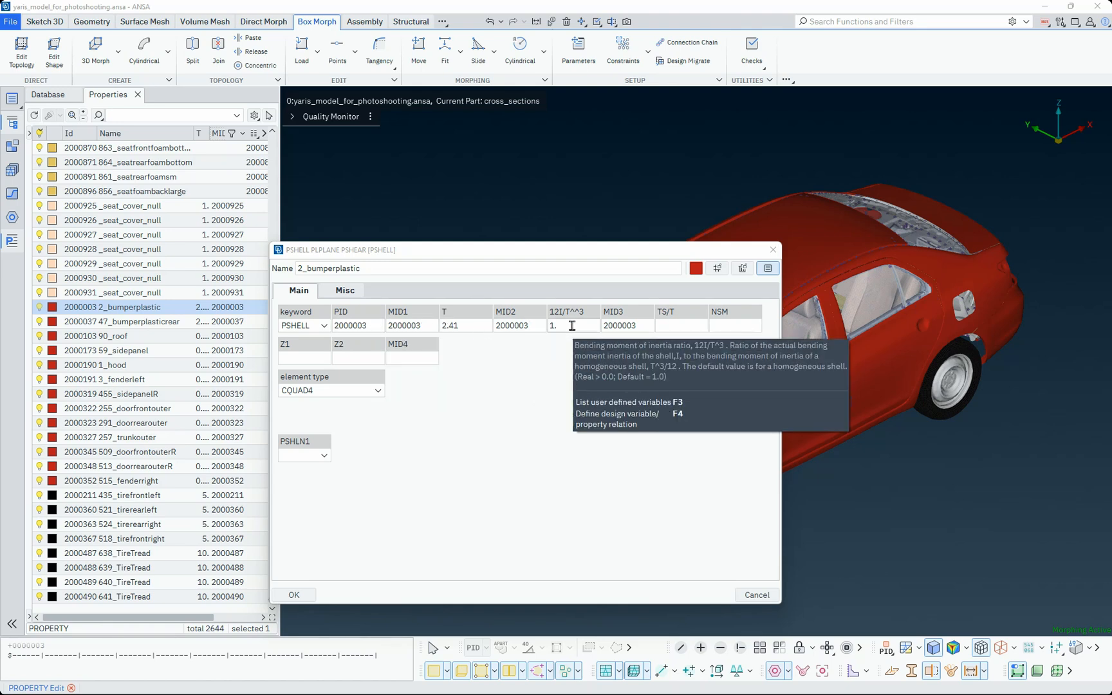
{"action": "left_click", "coordinate": [753, 596]}
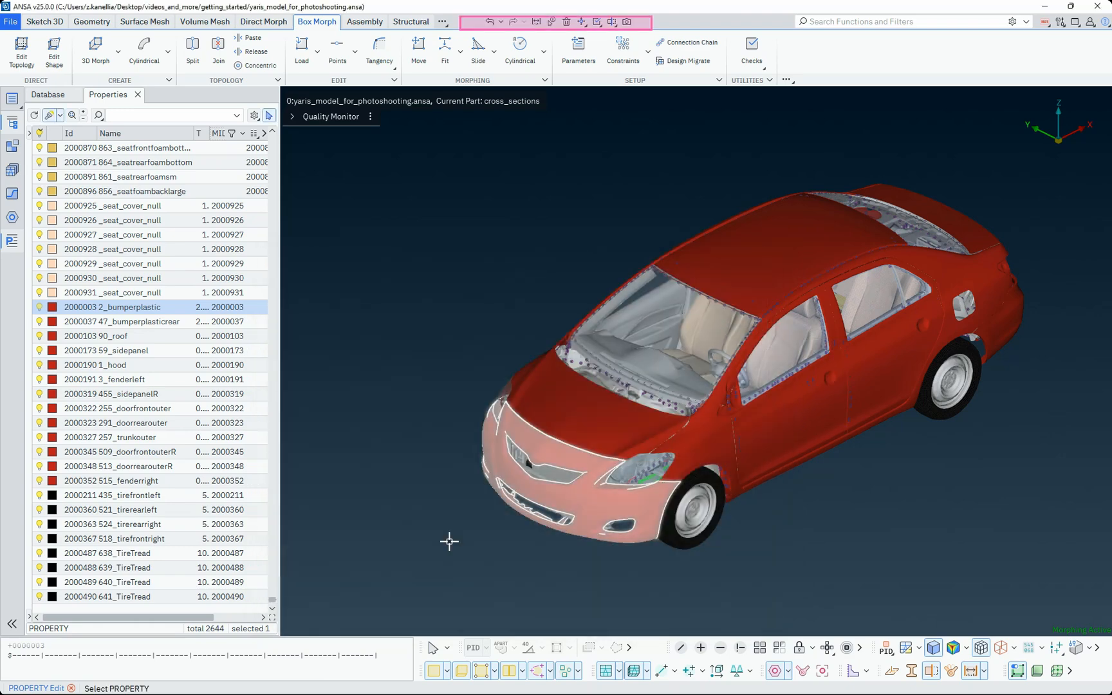
{"action": "left_click", "coordinate": [13, 624]}
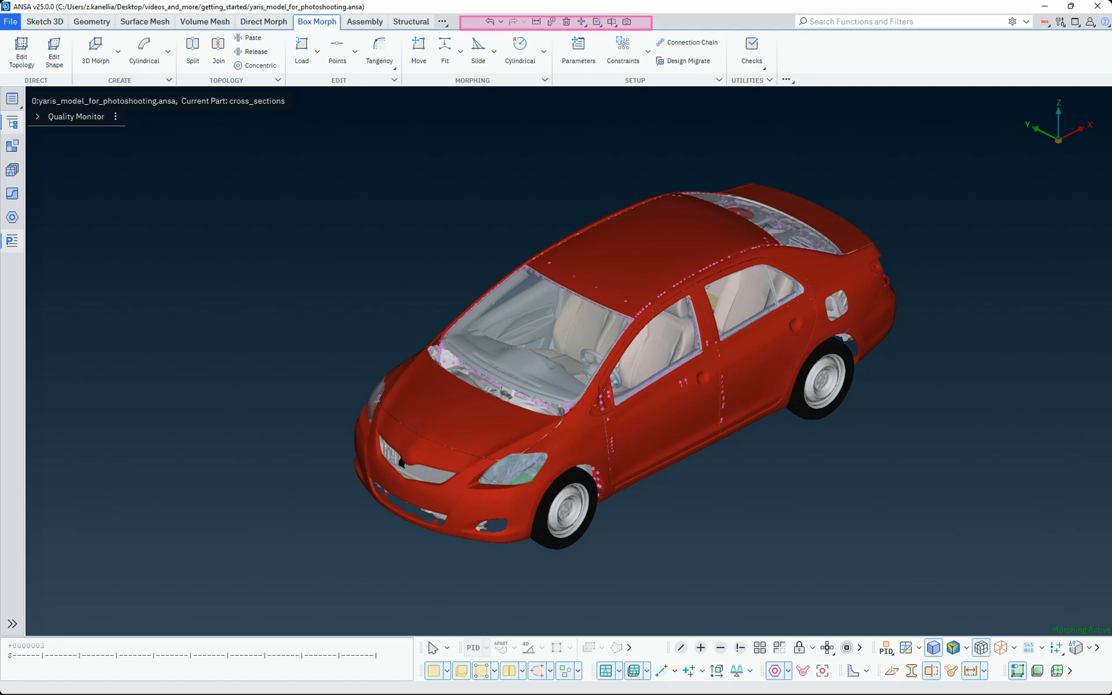
Measure the distance between two points on the hood with Dynamic selection, store the measurement, and close the Measure tool.
{"action": "scroll", "coordinate": [928, 385], "scroll_direction": "up", "scroll_amount": 2}
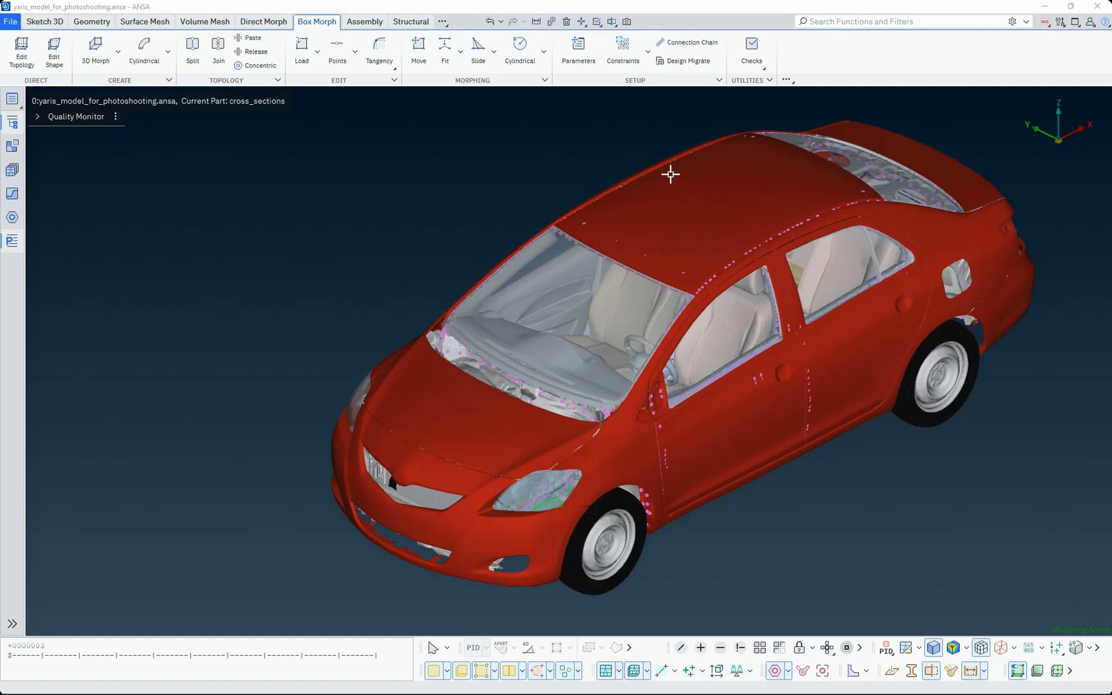
{"action": "left_click", "coordinate": [536, 21]}
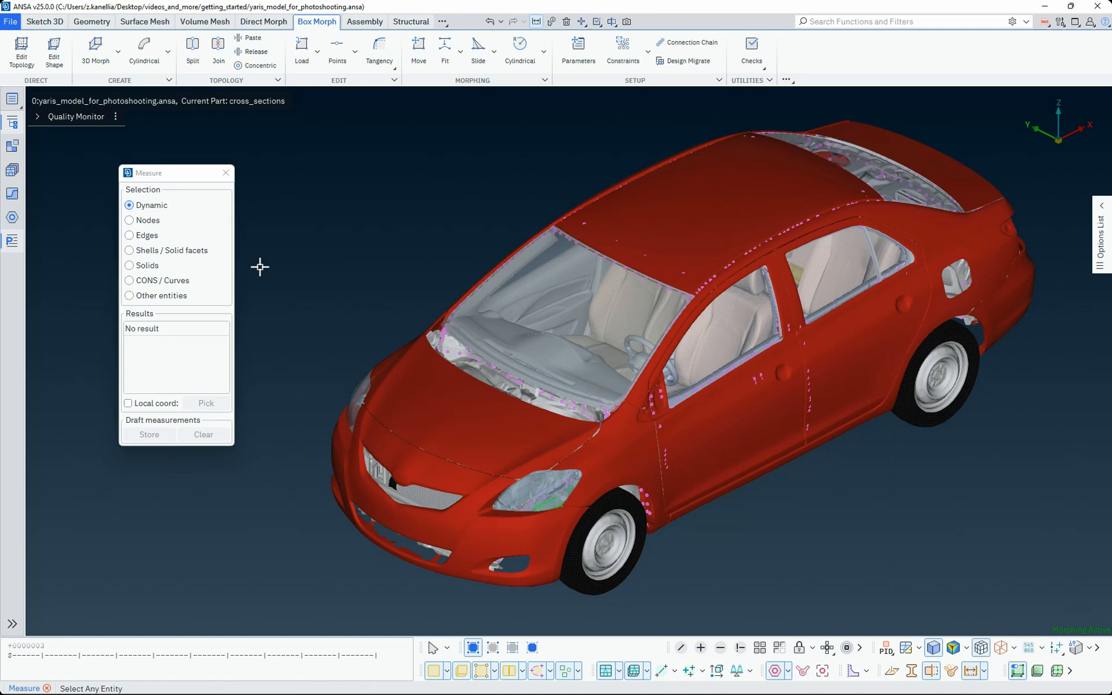
{"action": "left_click", "coordinate": [421, 390]}
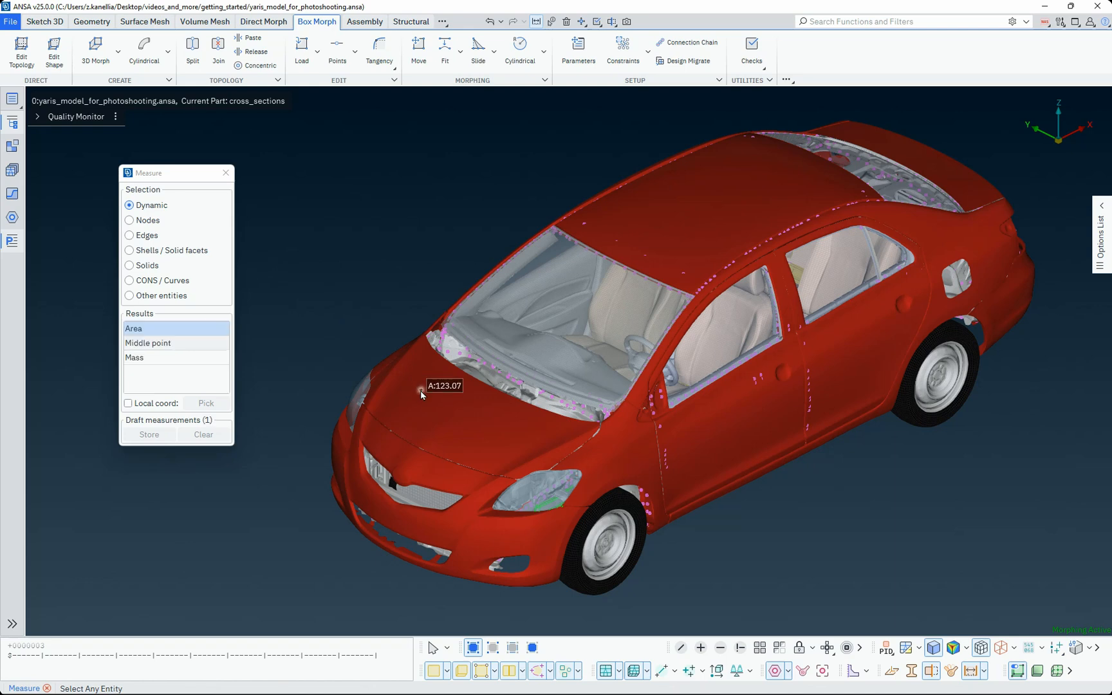
{"action": "left_click", "coordinate": [497, 425]}
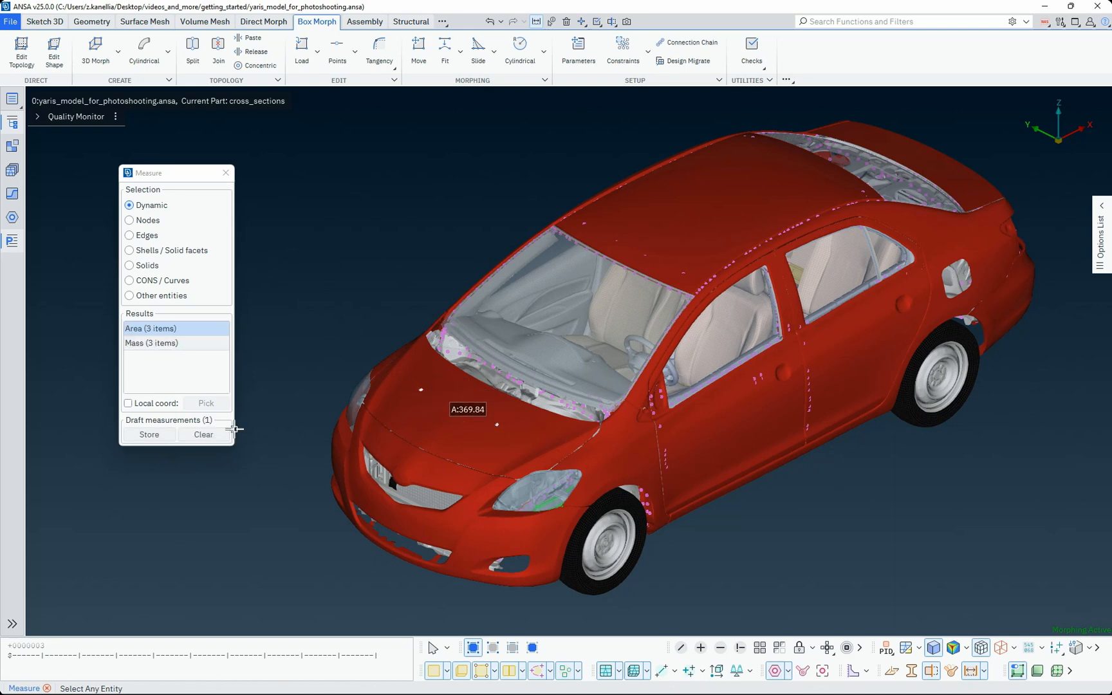
{"action": "left_click", "coordinate": [149, 435]}
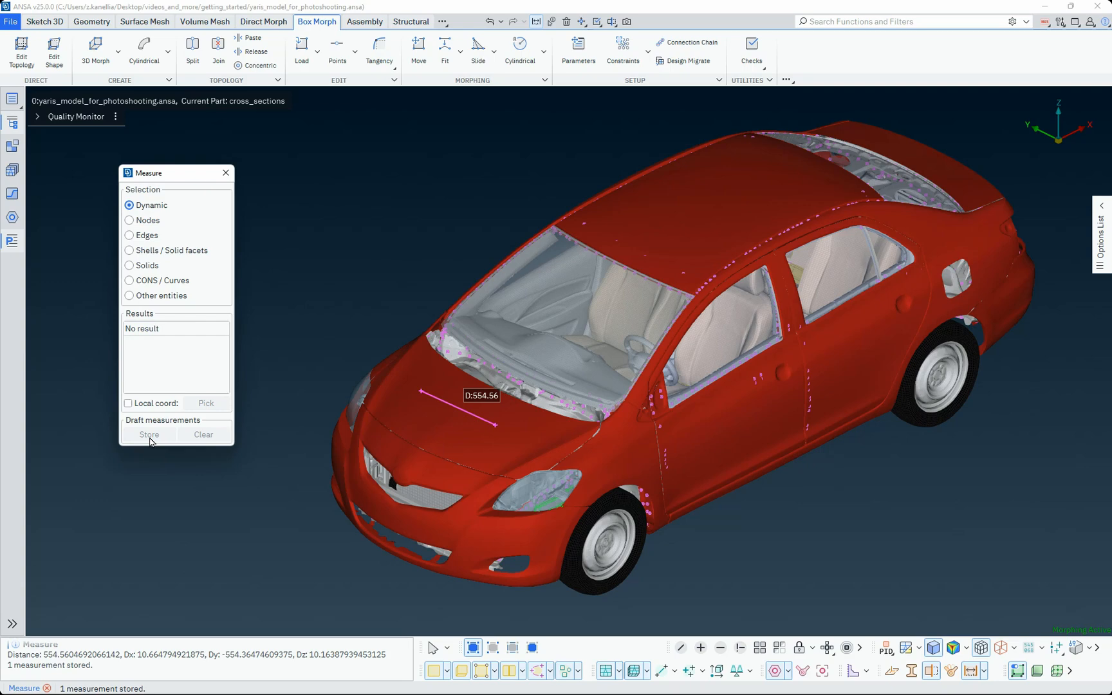
{"action": "left_click", "coordinate": [226, 172]}
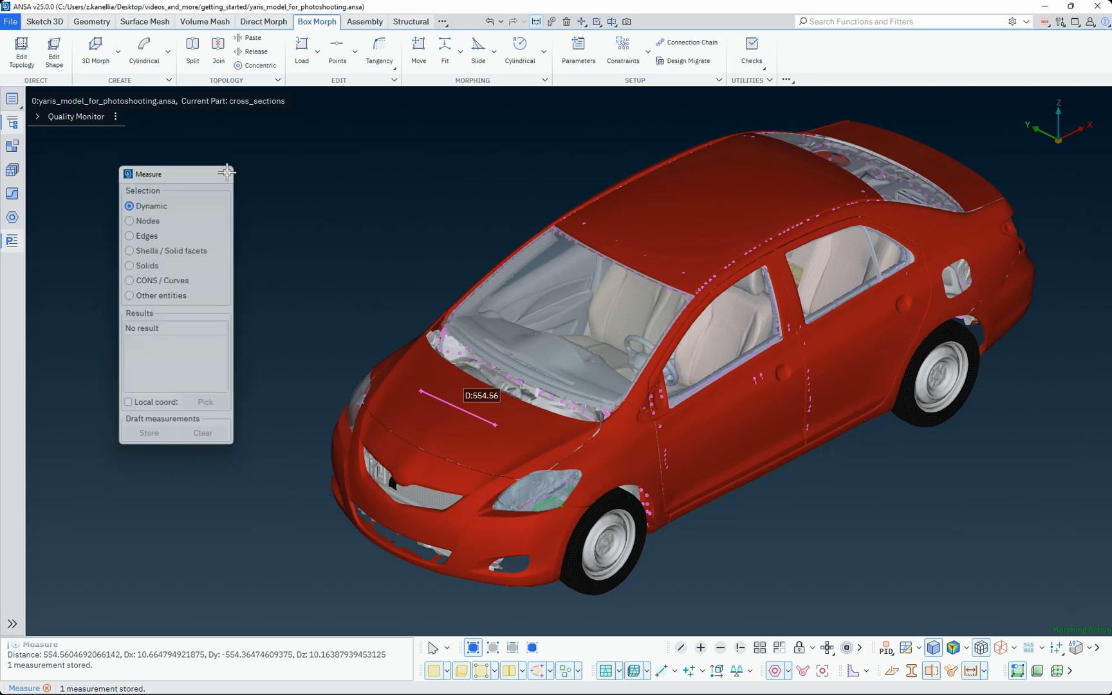
Get Info on a spotweld point on the roof rail above the front door, examine its WSPOT line in the expanded output, and exit Info.
{"action": "left_click", "coordinate": [551, 23]}
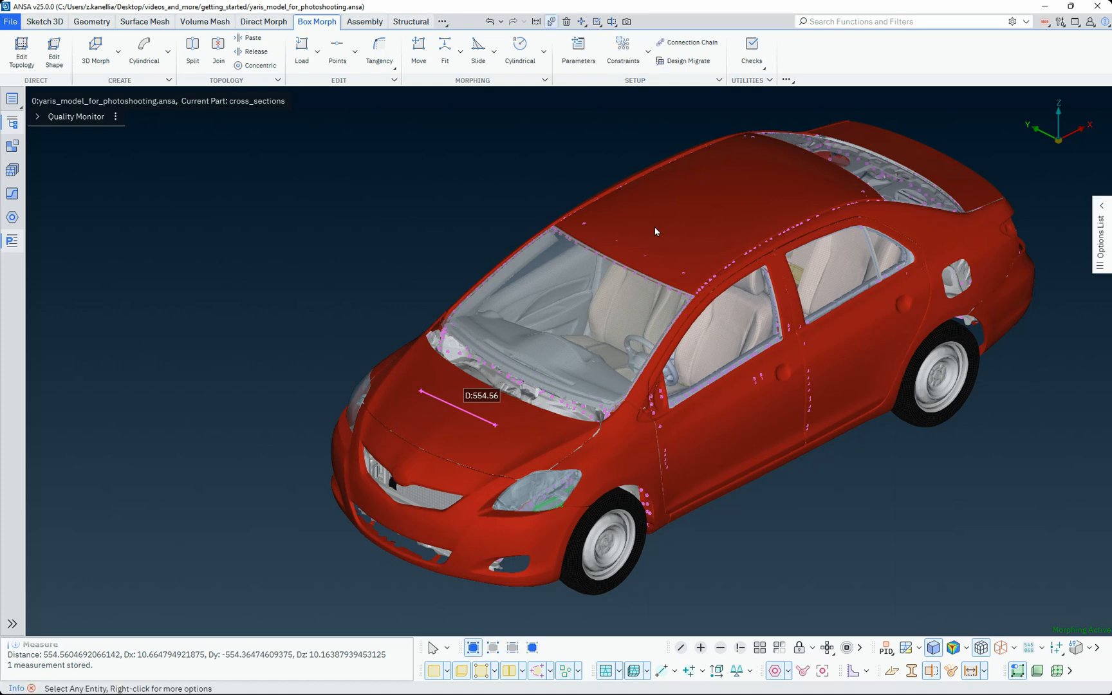
{"action": "left_click", "coordinate": [715, 277]}
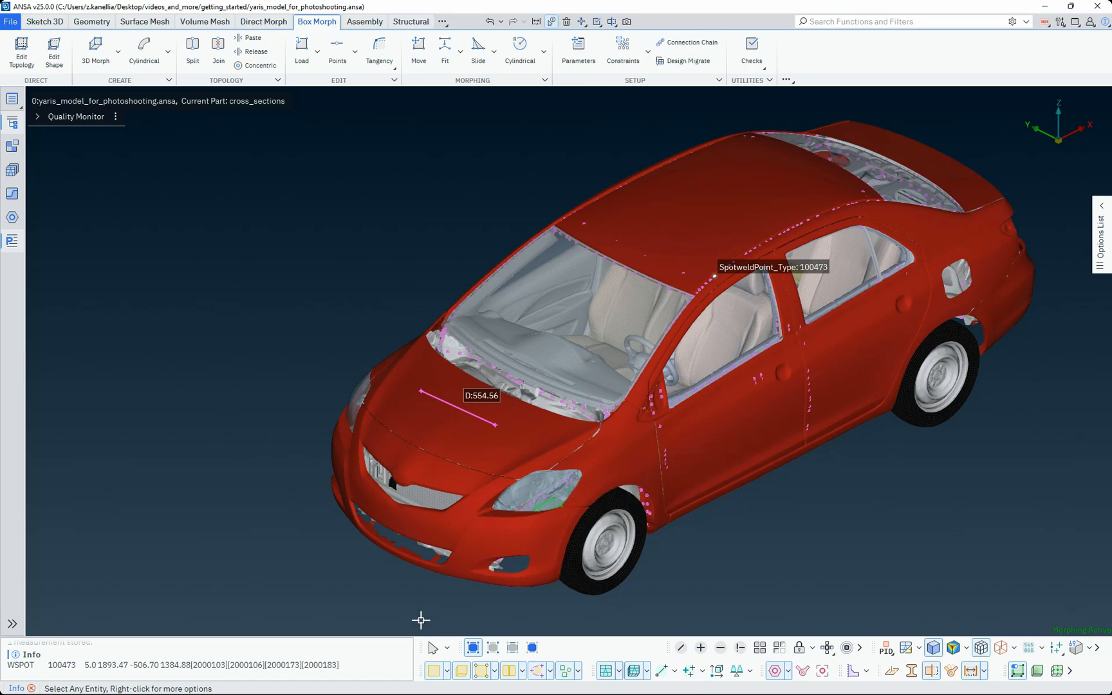
{"action": "left_click", "coordinate": [408, 675]}
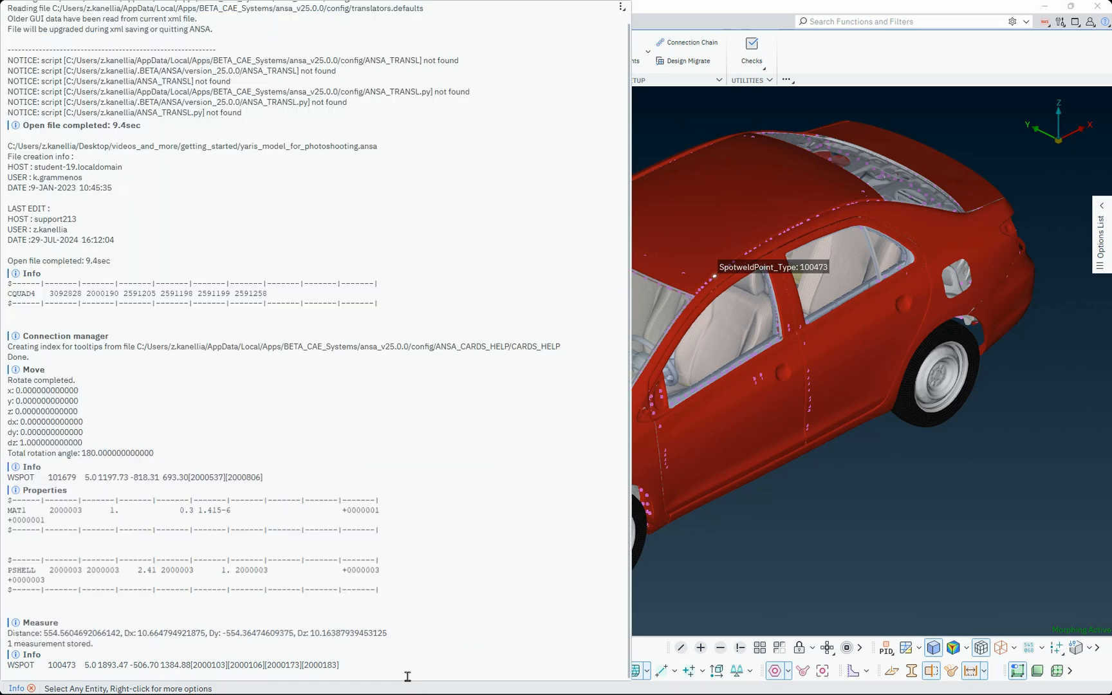
{"action": "triple_click", "coordinate": [264, 663]}
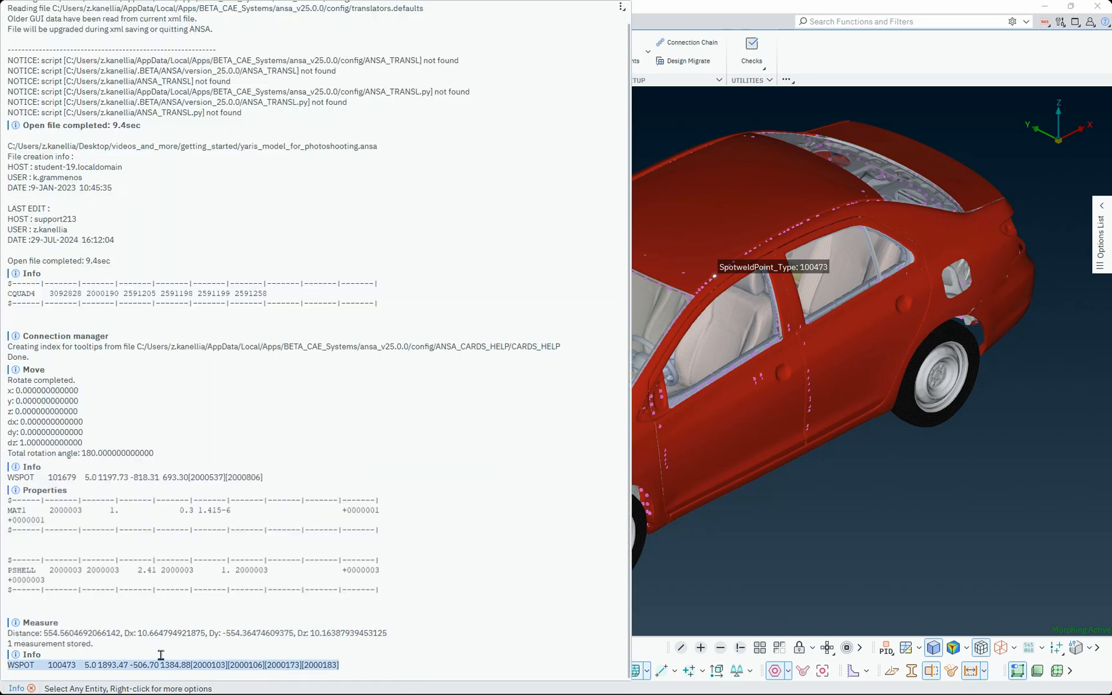
{"action": "left_click", "coordinate": [770, 585]}
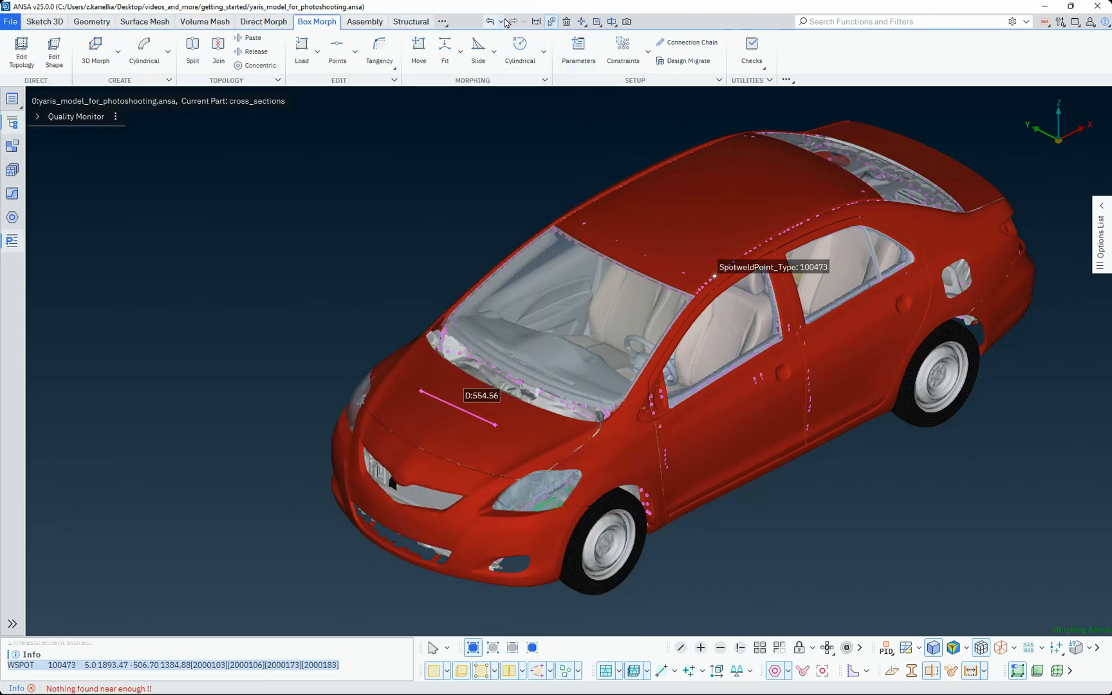
{"action": "middle_click", "coordinate": [433, 169]}
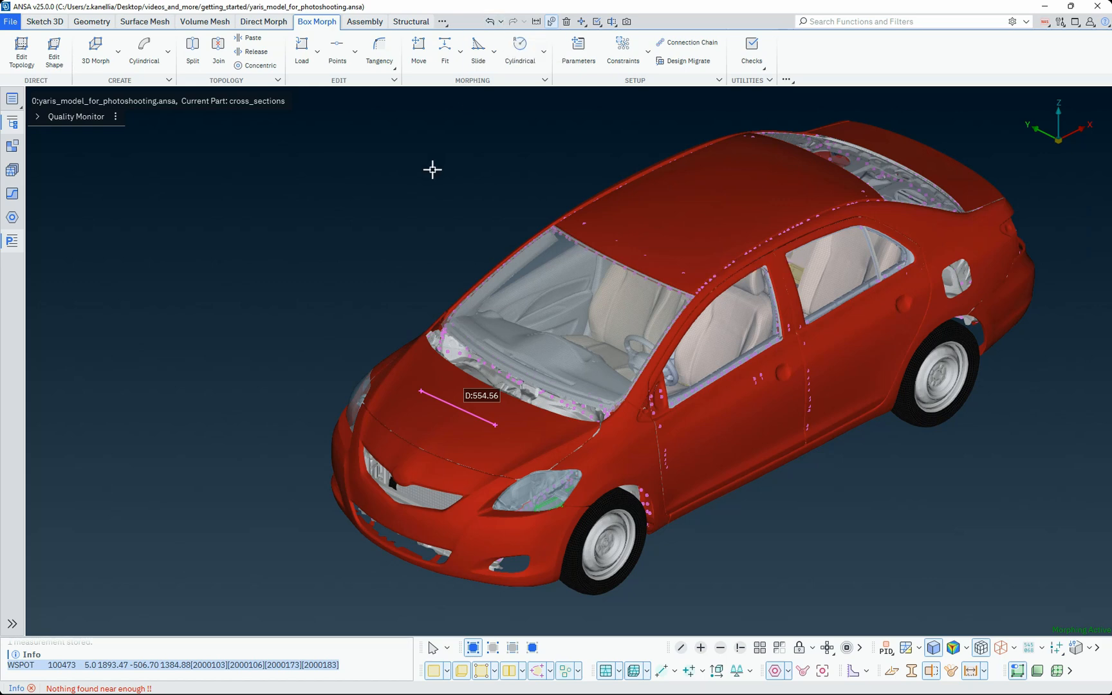
View the list of undoable actions and close it without undoing anything.
{"action": "left_click", "coordinate": [501, 21]}
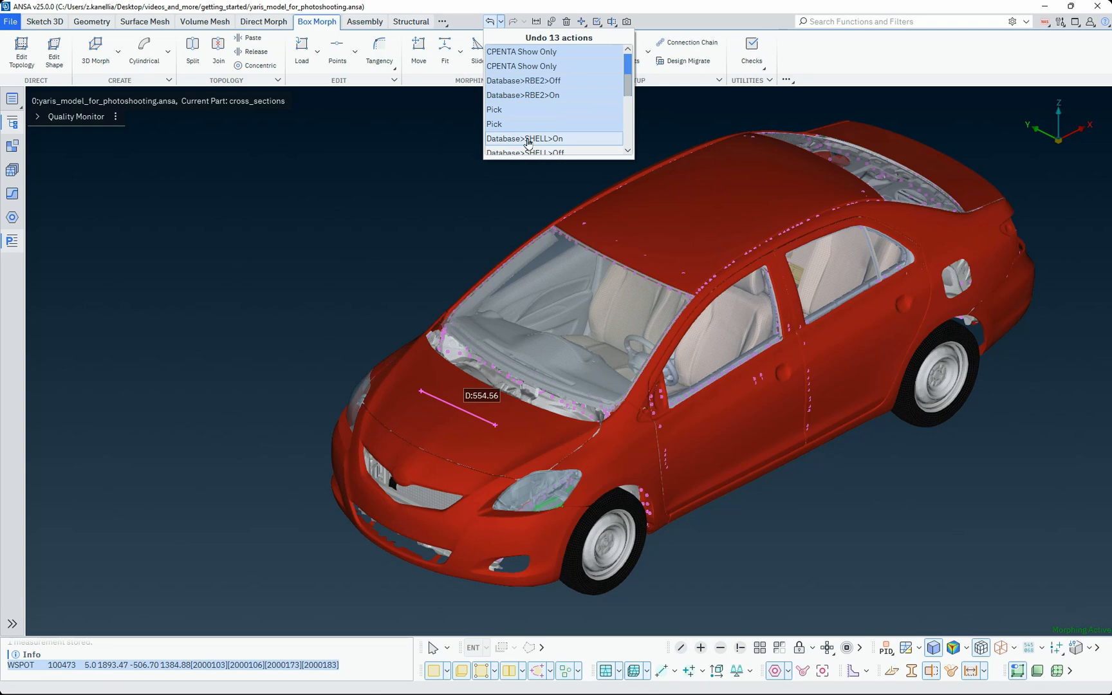
{"action": "left_click", "coordinate": [418, 124]}
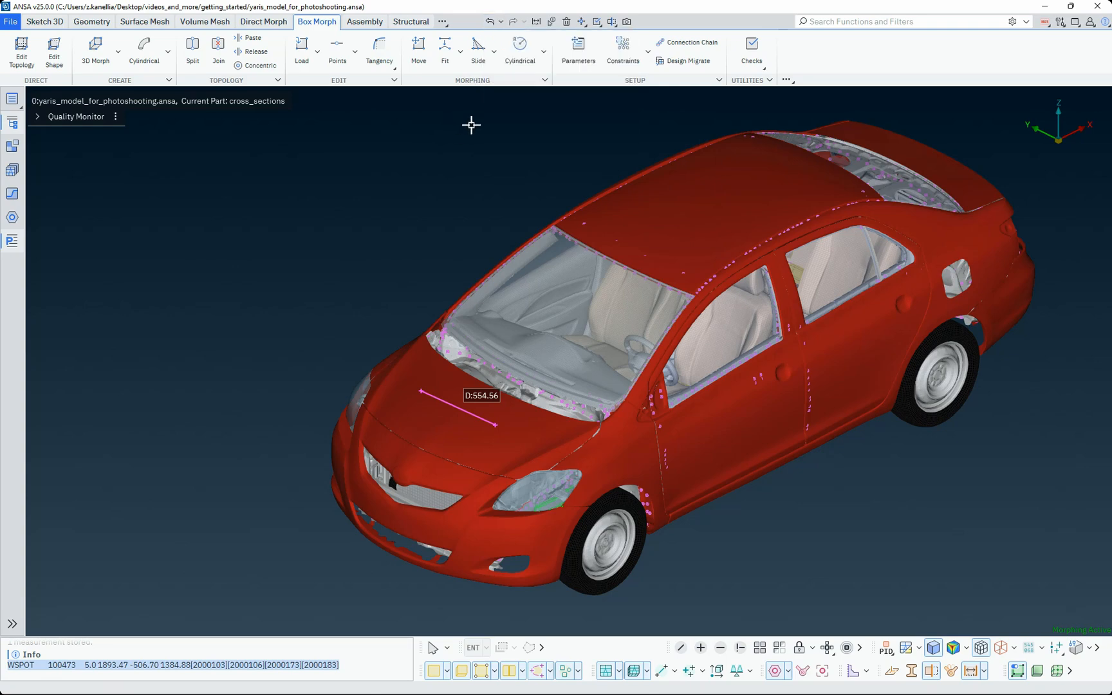
Switch to the BETA CAE AI Assistant web page and examine its version, content type and time filter options.
{"action": "left_click", "coordinate": [1104, 22]}
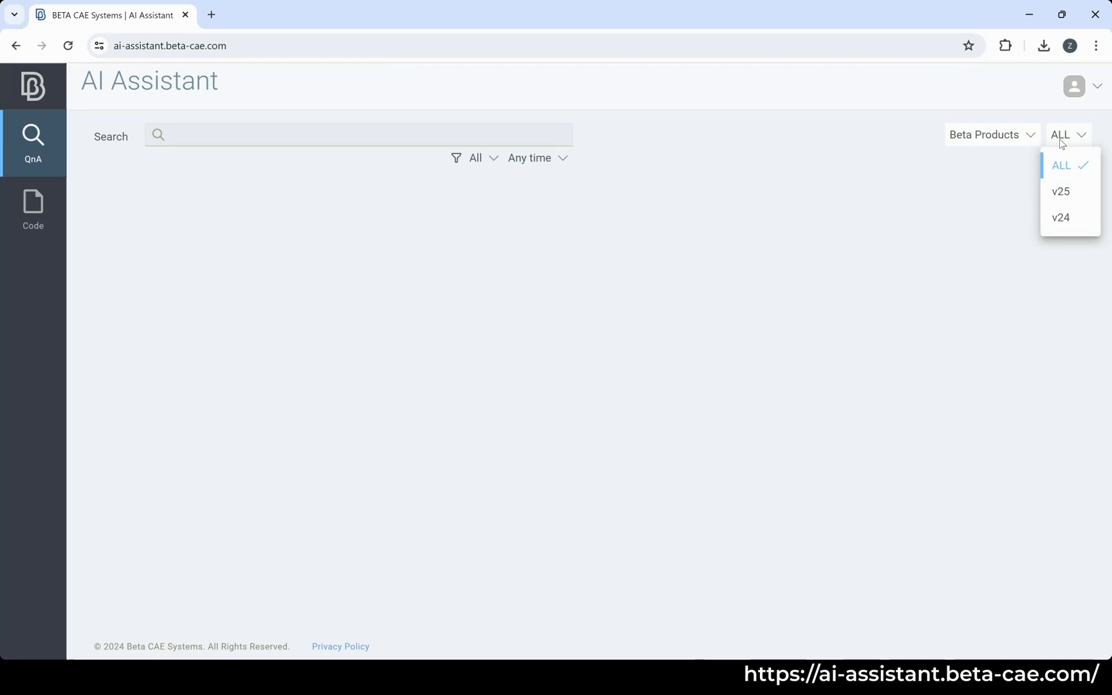
{"action": "left_click", "coordinate": [1061, 139]}
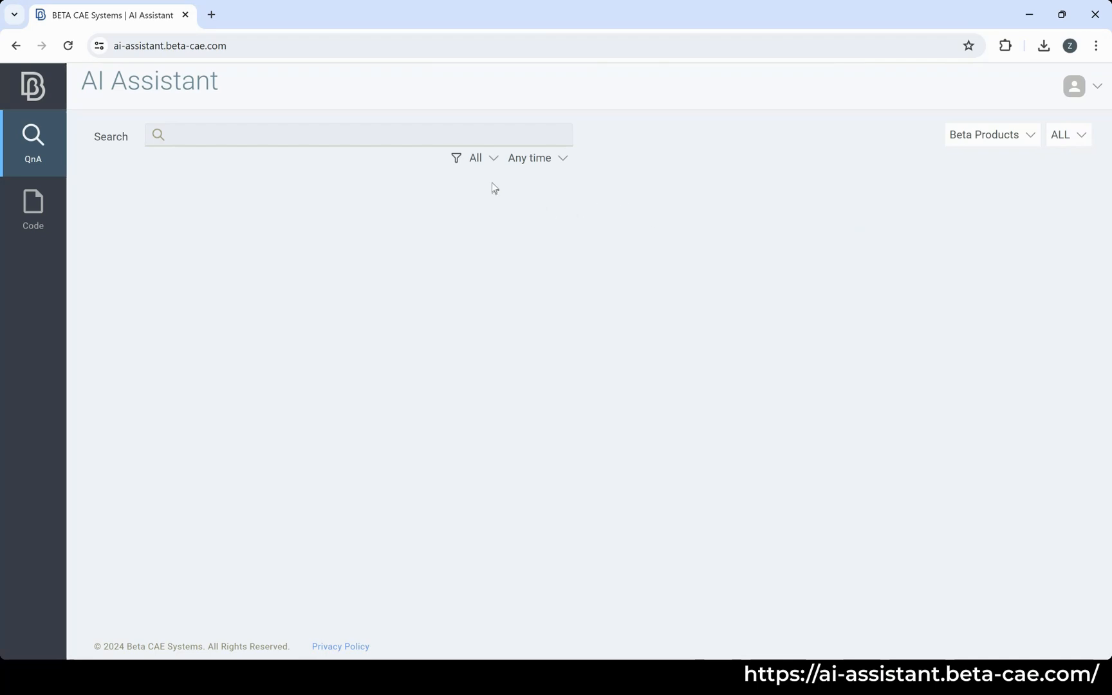
{"action": "left_click", "coordinate": [494, 159]}
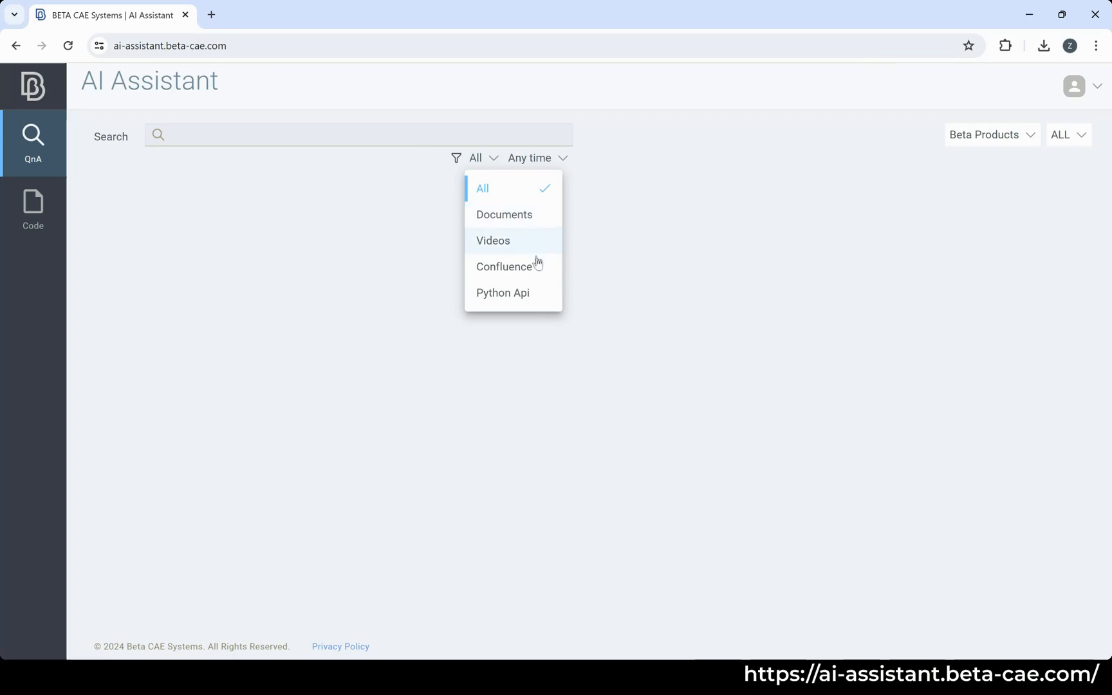
{"action": "left_click", "coordinate": [607, 295]}
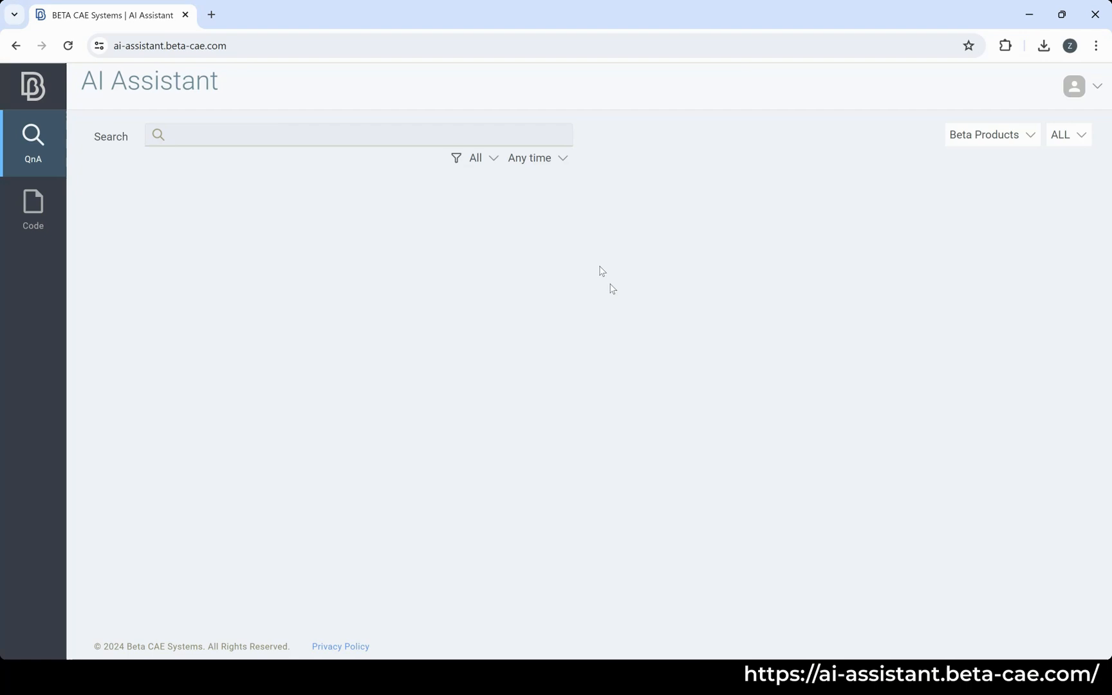
{"action": "left_click", "coordinate": [562, 166]}
{"action": "left_click", "coordinate": [561, 165]}
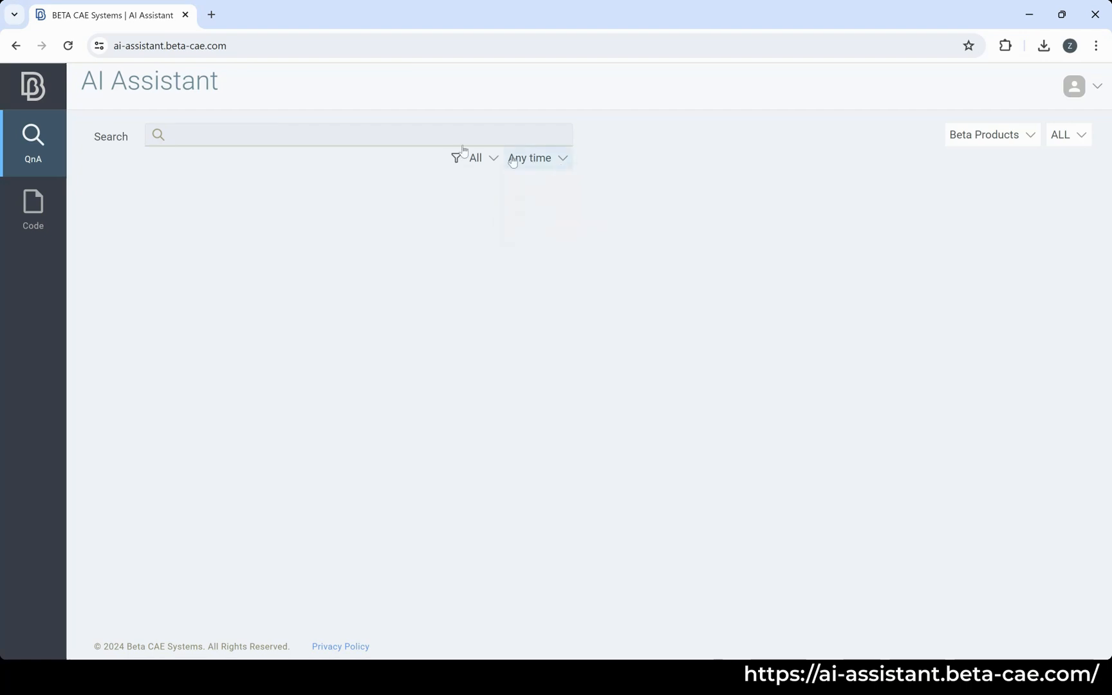
Enter the QnA search query "how to navigate through connection" in the AI Assistant.
{"action": "left_click", "coordinate": [442, 139]}
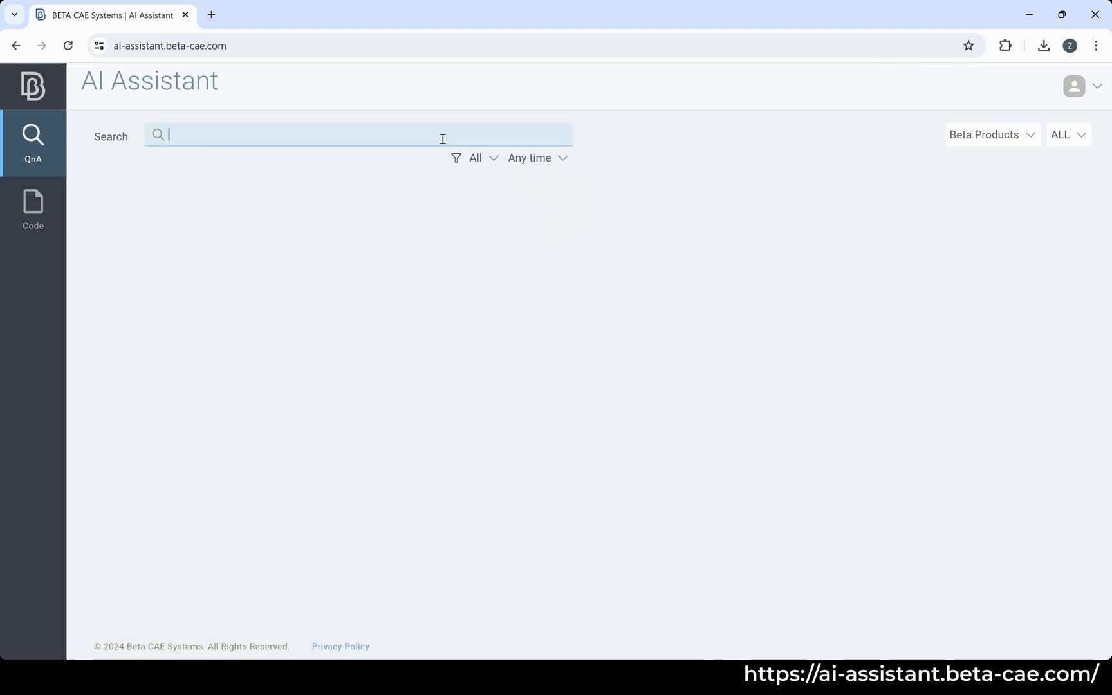
{"action": "type", "text": "how to navi"}
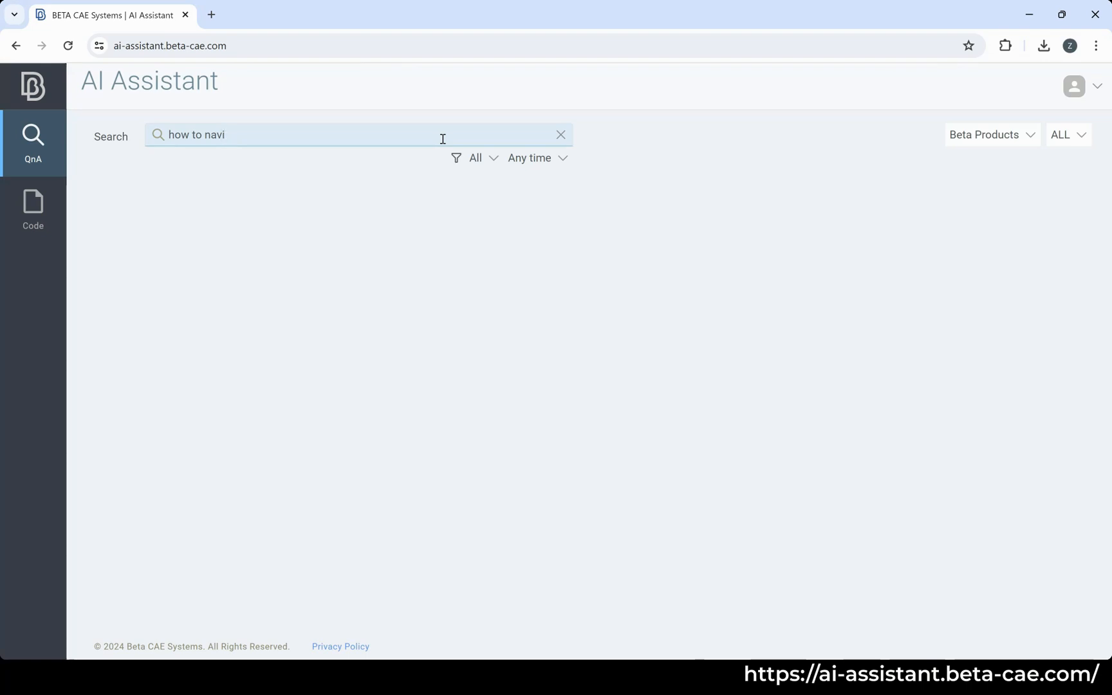
{"action": "type", "text": "gate through connection"}
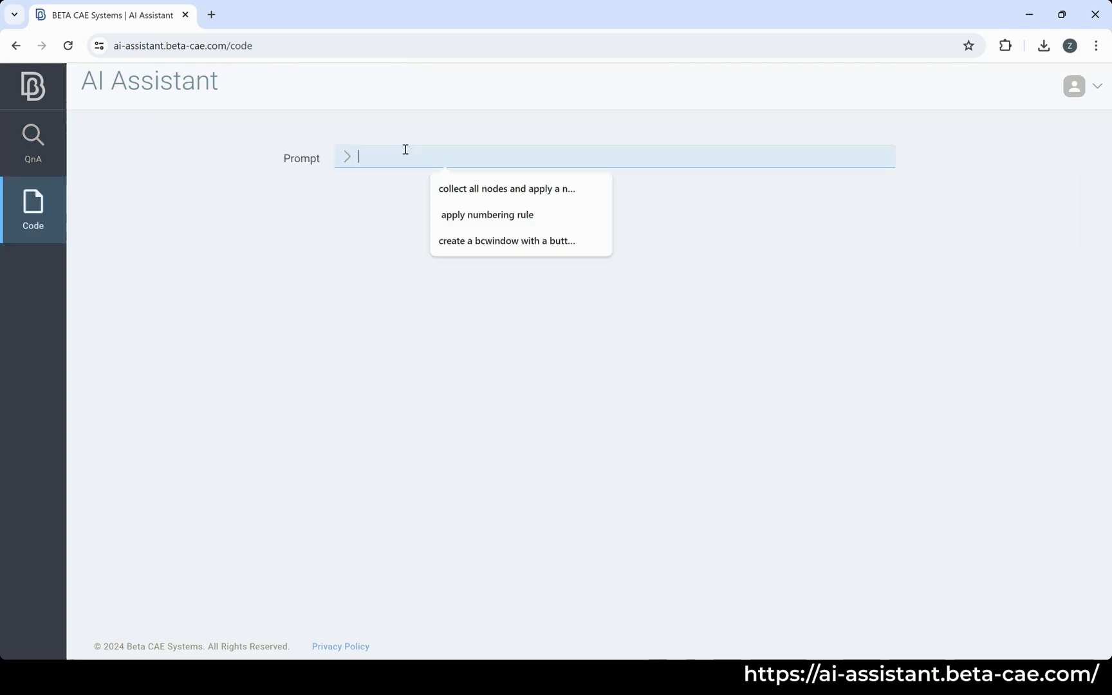
In the AI Assistant's Code section, enter the prompt: create a bcwindow with a button named "click me".
{"action": "type", "text": "create a"}
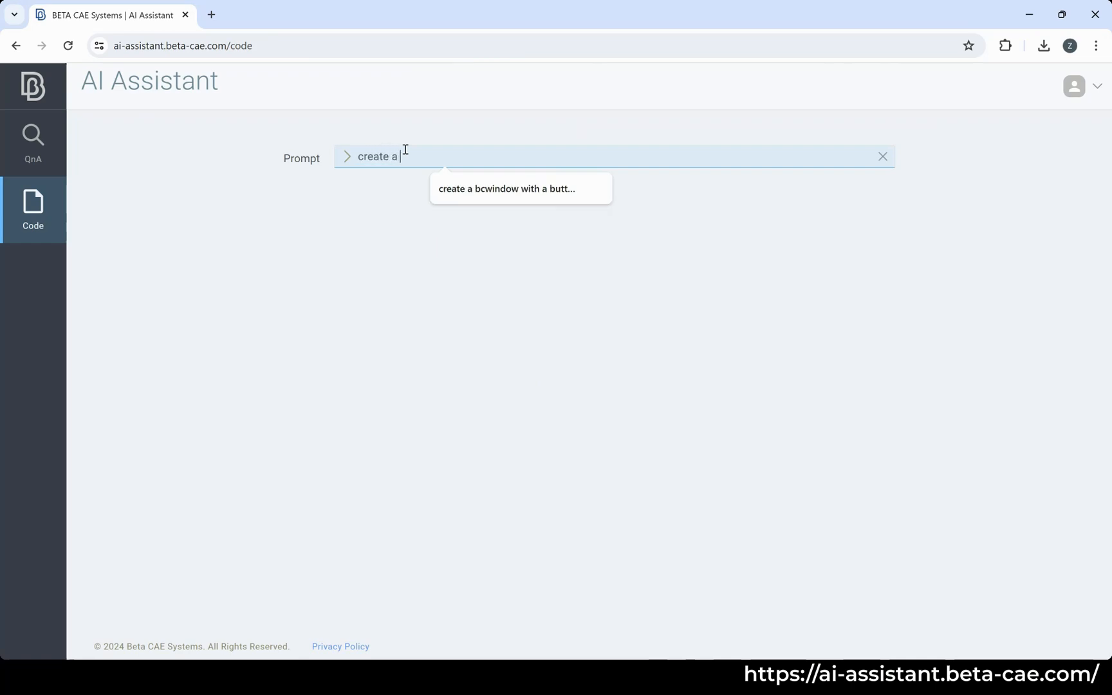
{"action": "type", "text": " bcwindow"}
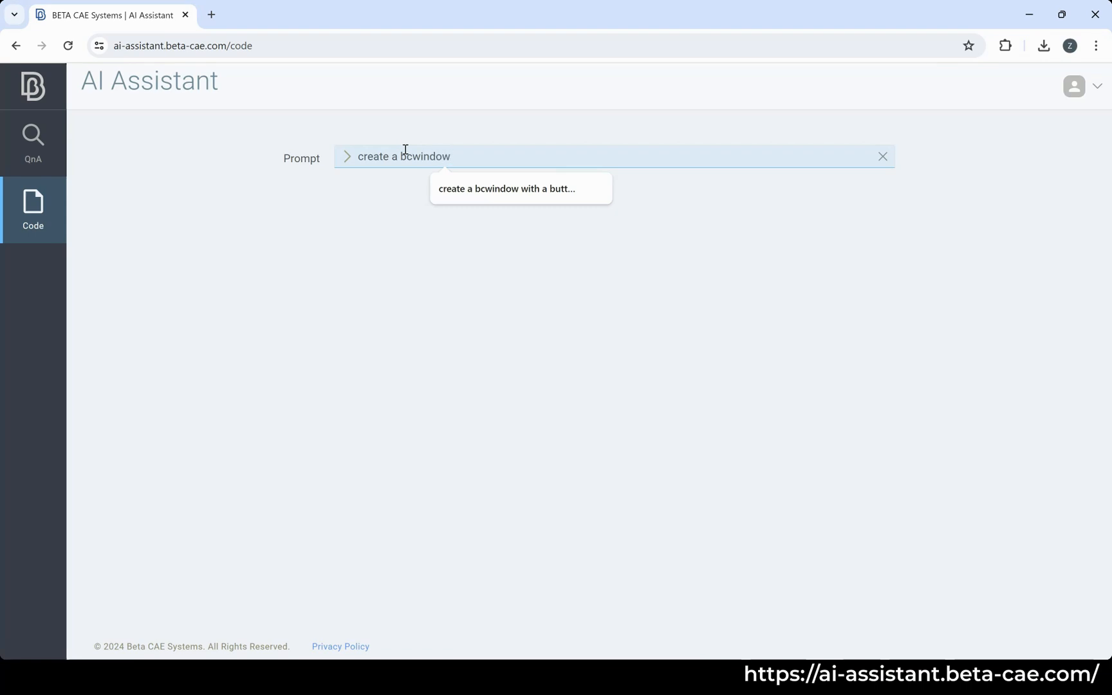
{"action": "double_click", "coordinate": [406, 153]}
{"action": "left_click", "coordinate": [507, 188]}
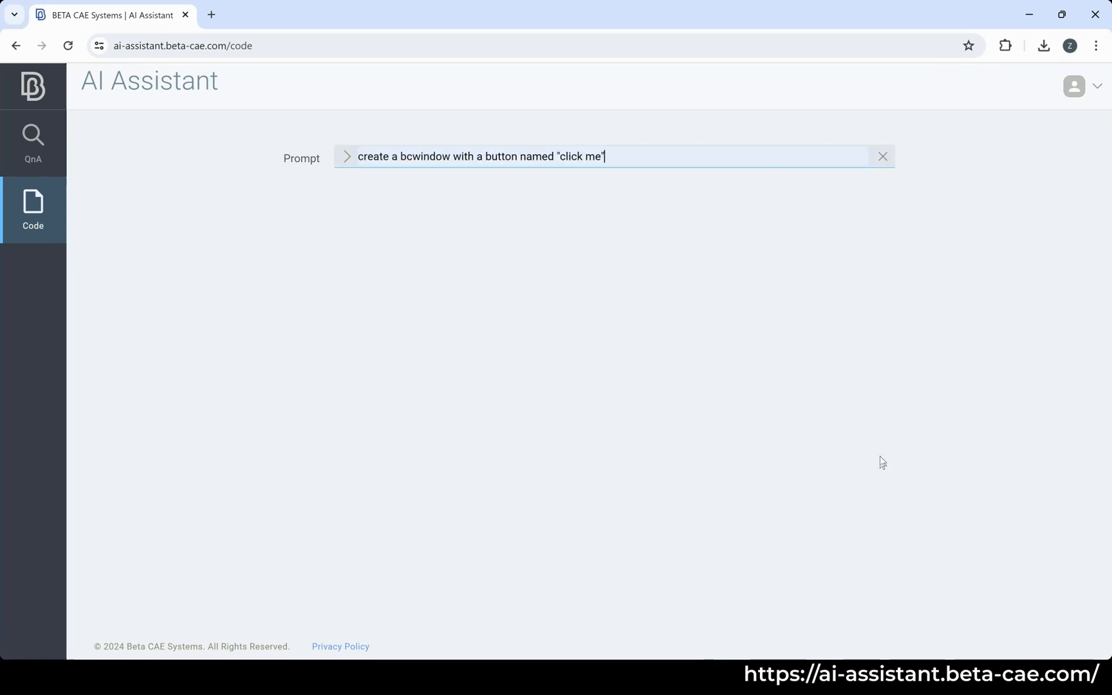